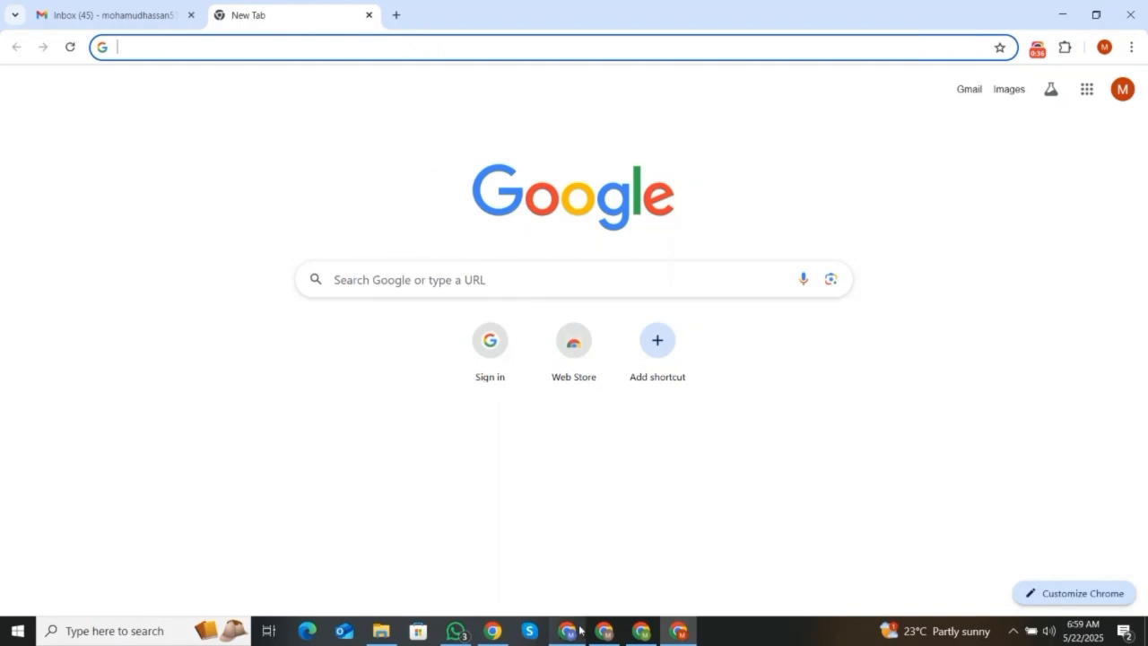
Open the "impact approval requirements" document and read its heading and the first requirement about a website, blog or social media accounts
mouse_move(568, 632)
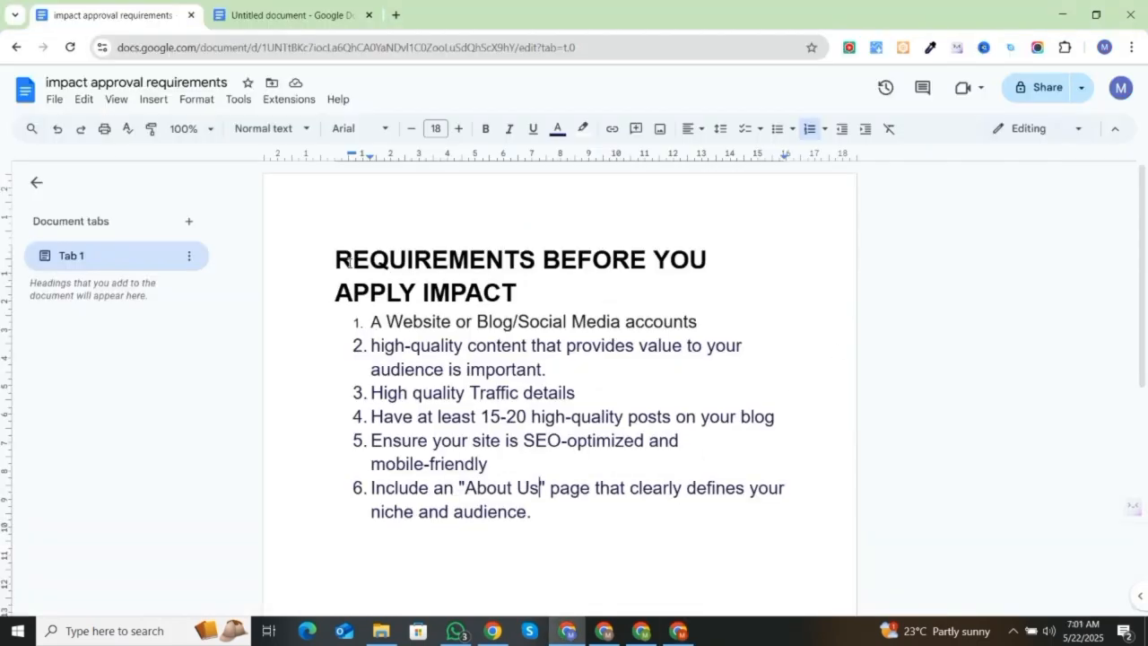
drag(334, 253, 496, 292)
click(498, 291)
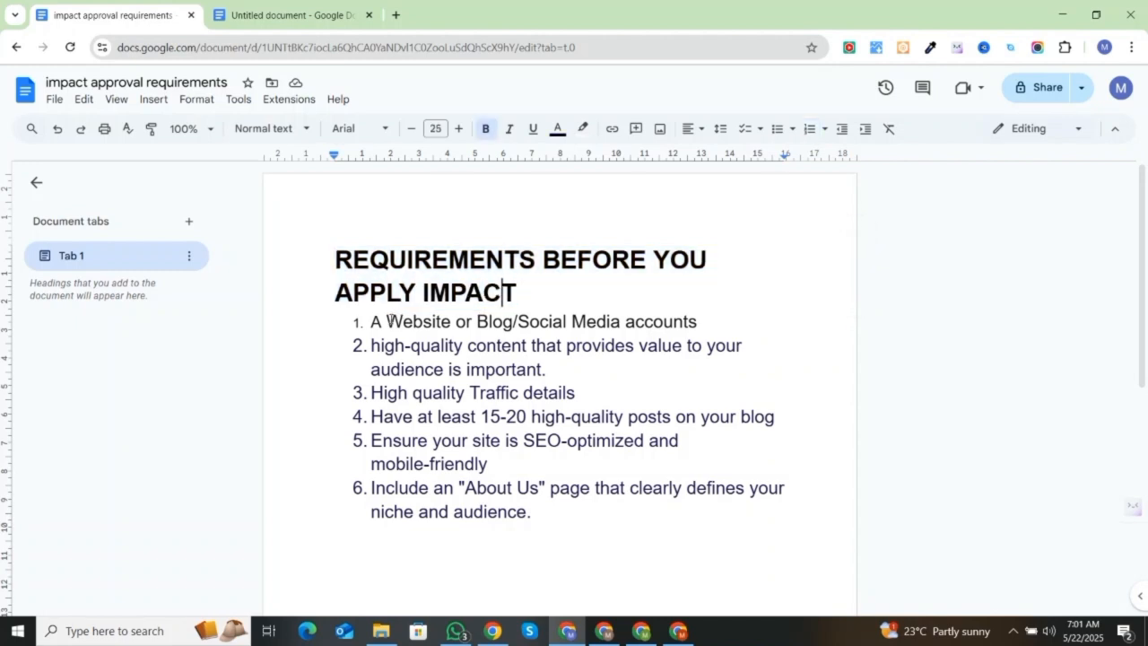
drag(387, 322, 713, 330)
click(712, 328)
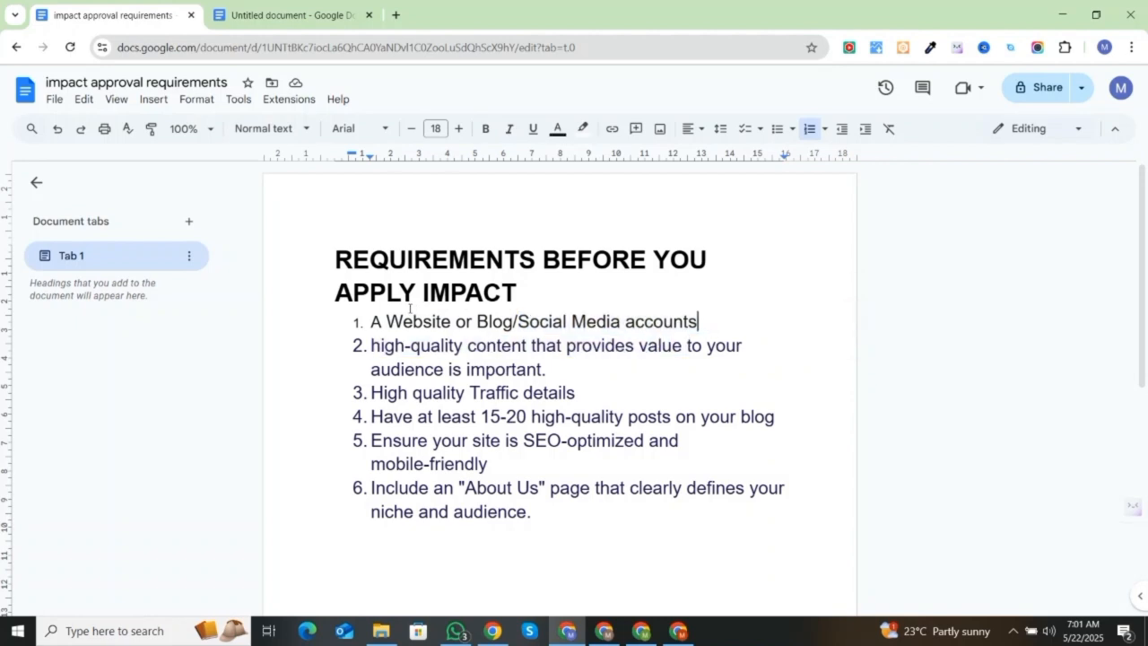
drag(518, 326, 692, 331)
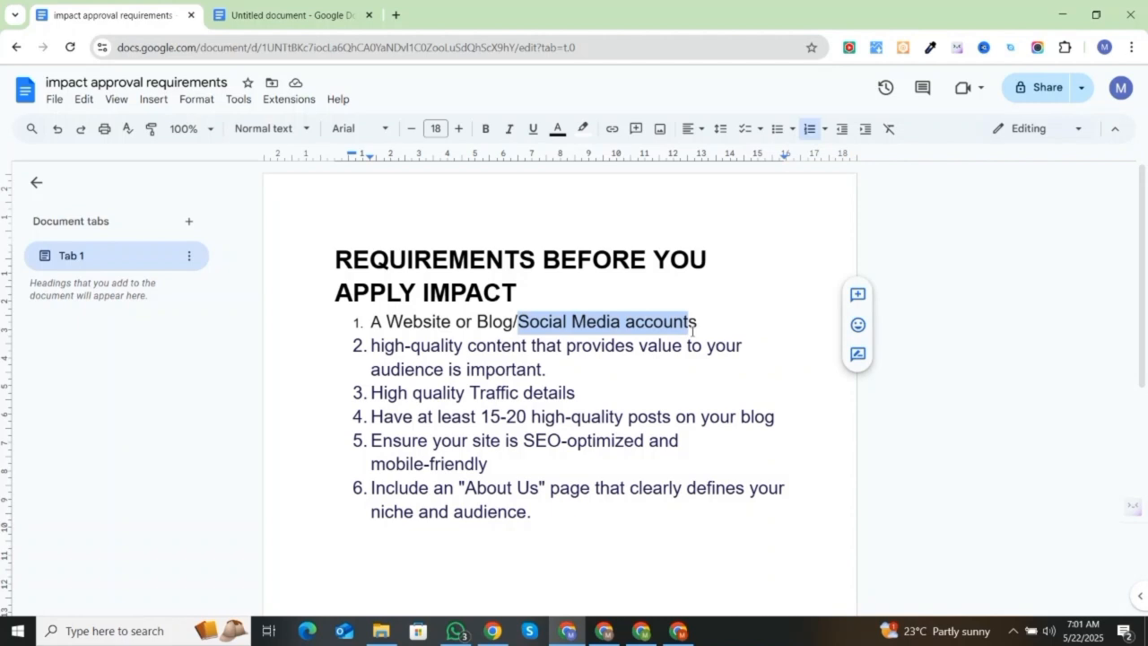
click(685, 322)
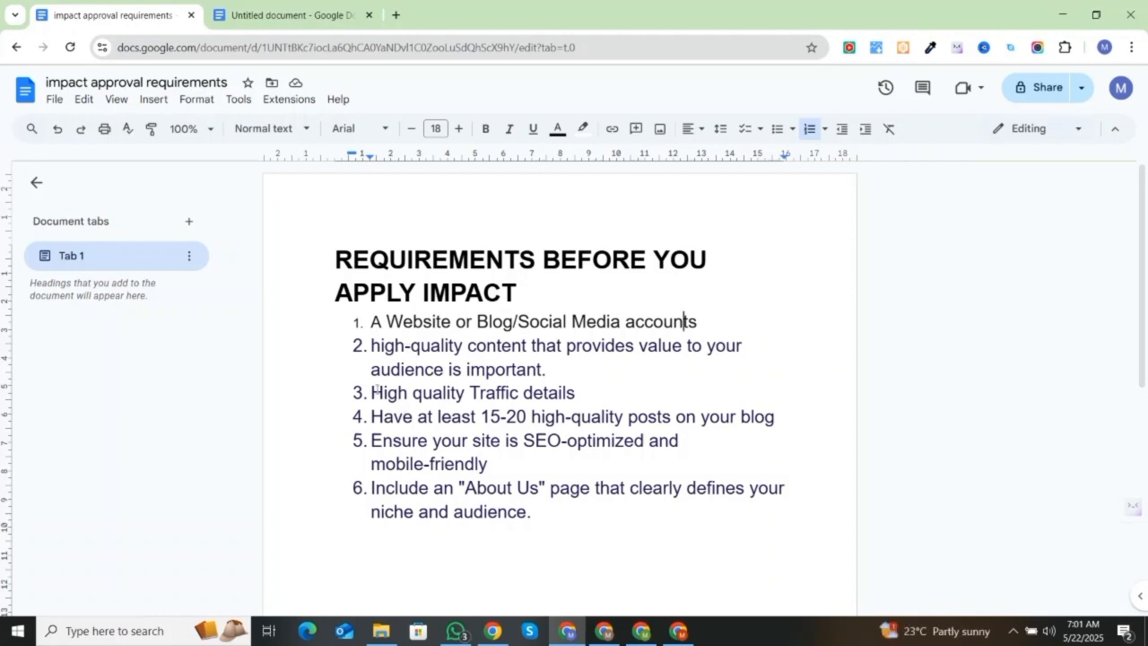
Examine the third requirement, about high quality traffic details, in the Impact requirements list
drag(388, 393, 571, 395)
click(559, 392)
drag(370, 393, 583, 392)
click(581, 392)
drag(370, 393, 576, 393)
click(575, 392)
drag(371, 392, 569, 394)
click(575, 395)
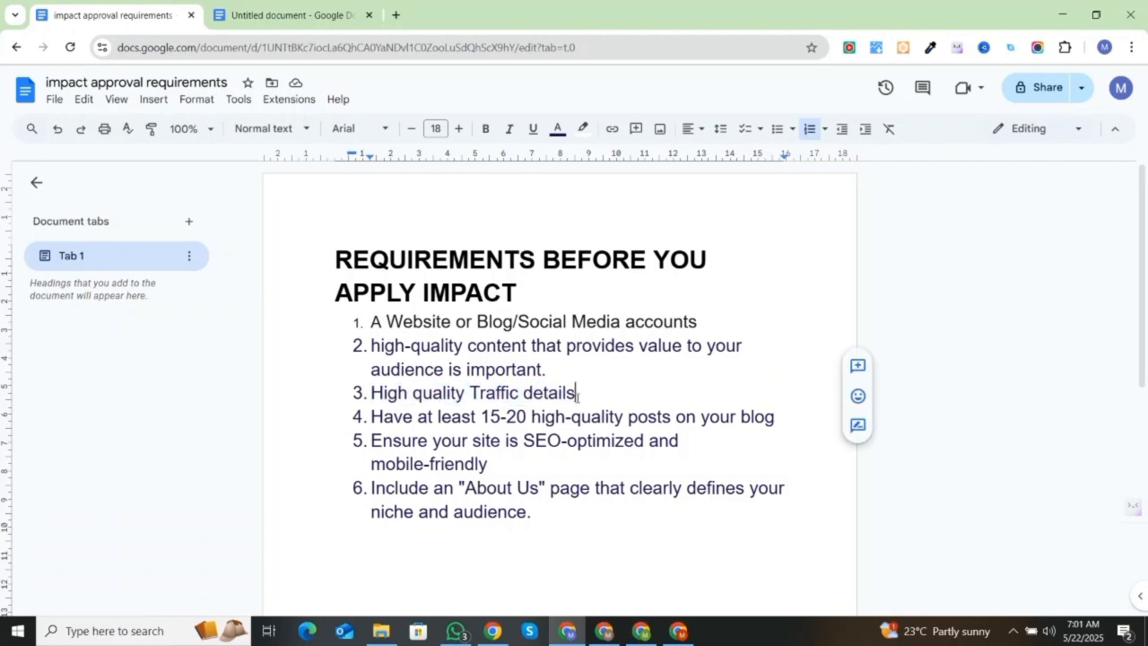
drag(371, 393, 572, 393)
click(574, 393)
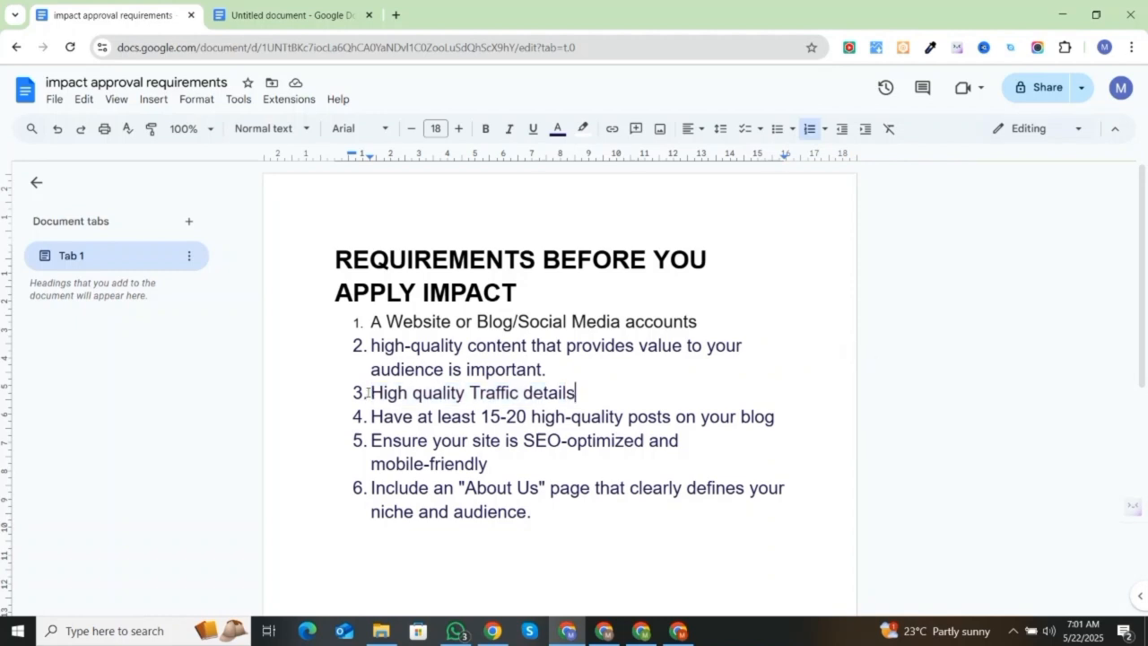
drag(397, 393, 571, 394)
click(574, 393)
click(368, 393)
drag(397, 393, 498, 393)
click(501, 393)
drag(369, 392, 567, 392)
click(574, 392)
drag(366, 392, 580, 388)
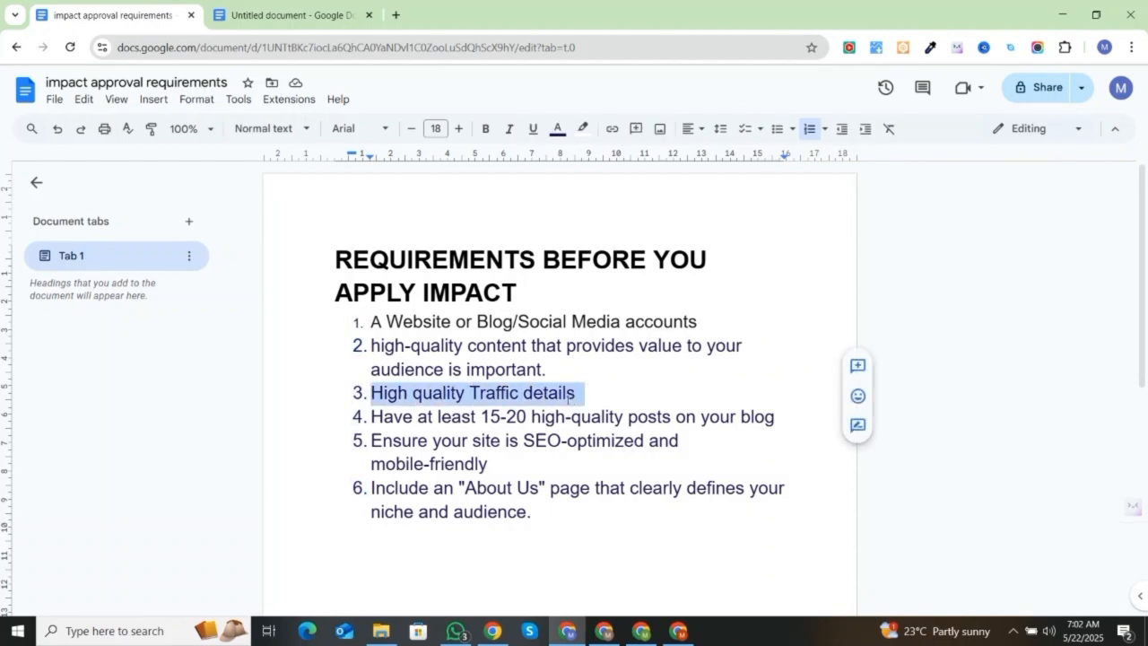
click(567, 395)
drag(368, 395, 587, 404)
click(587, 403)
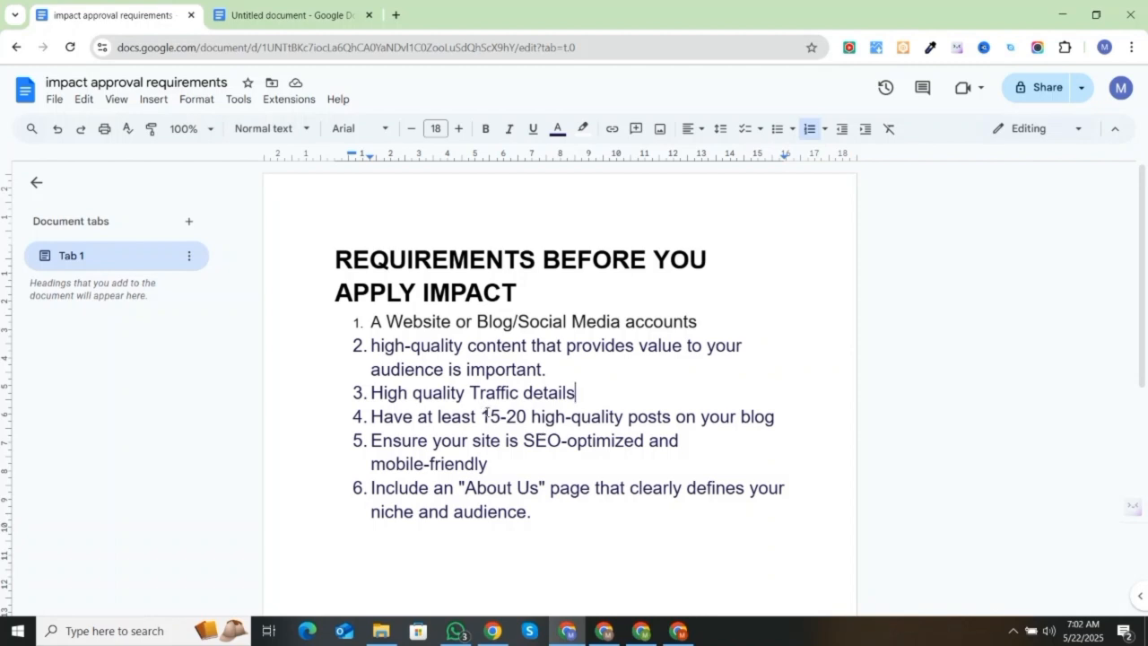
Read the fourth and fifth requirements, covering the number of high-quality blog posts and SEO and mobile optimization
drag(482, 417, 521, 418)
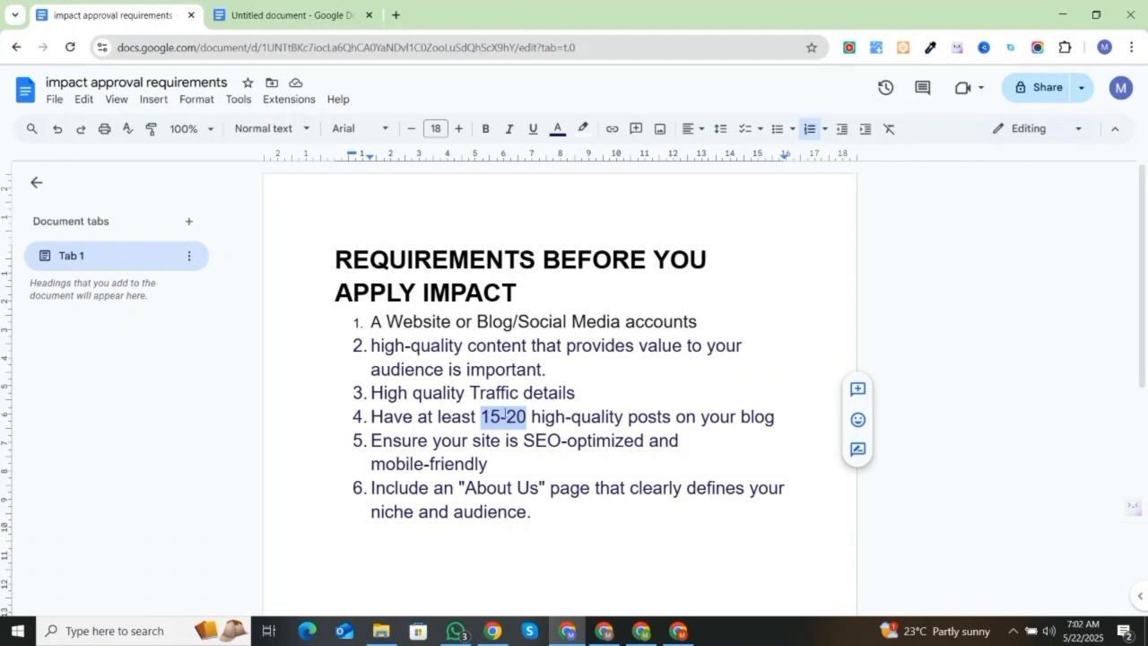
click(505, 415)
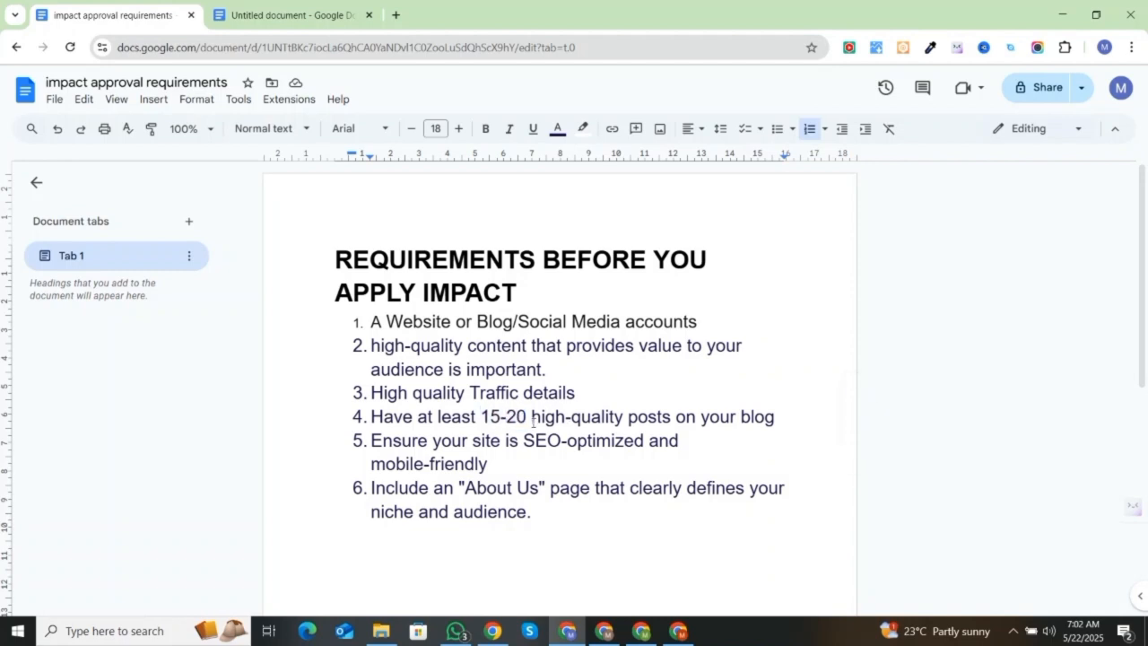
drag(533, 418, 662, 400)
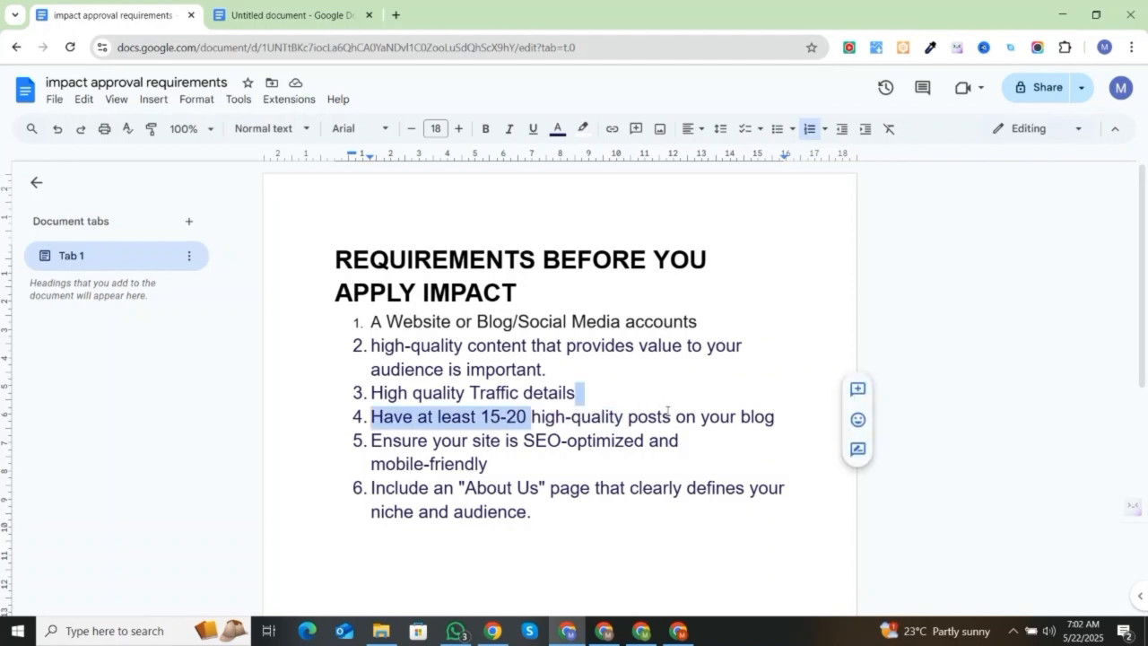
click(669, 414)
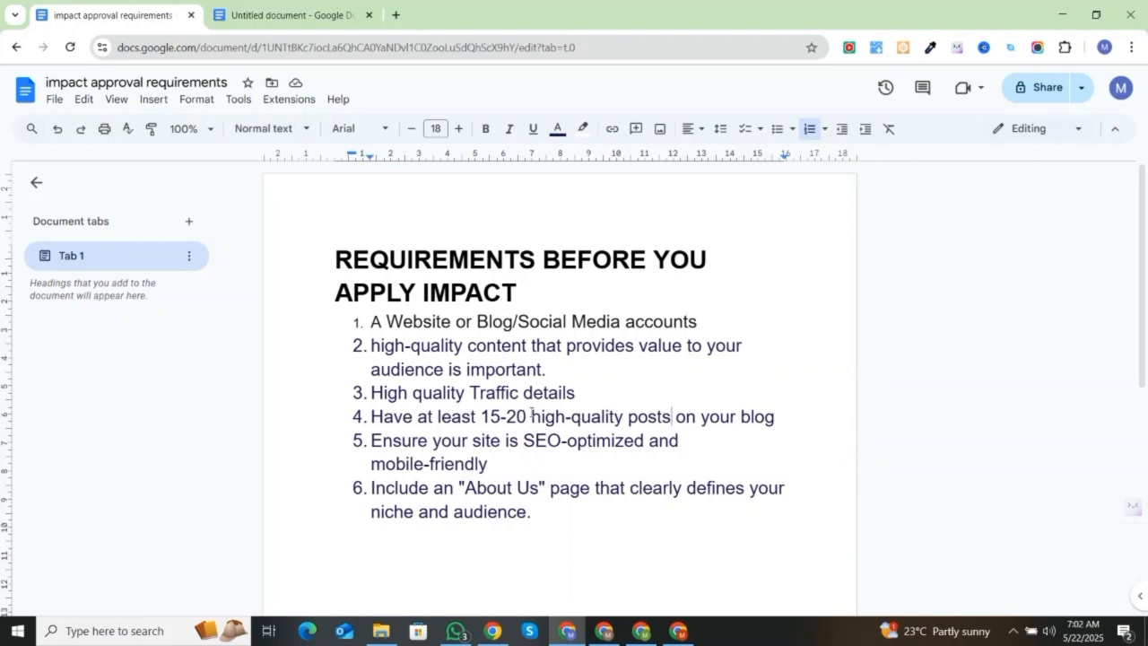
click(372, 439)
drag(372, 439, 500, 418)
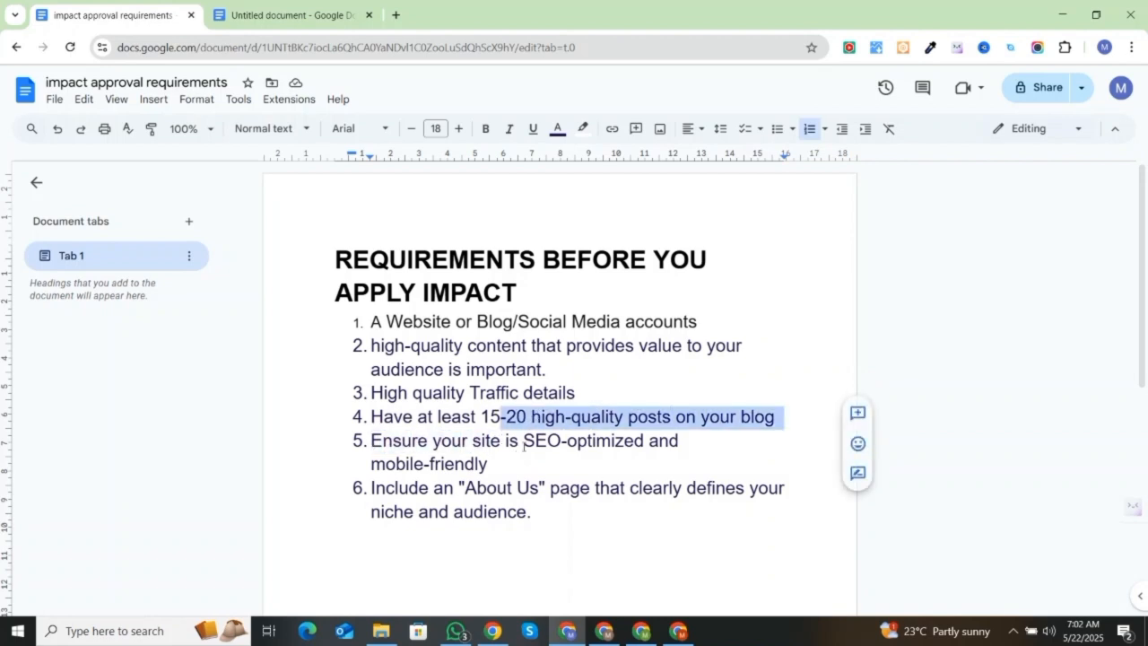
click(537, 446)
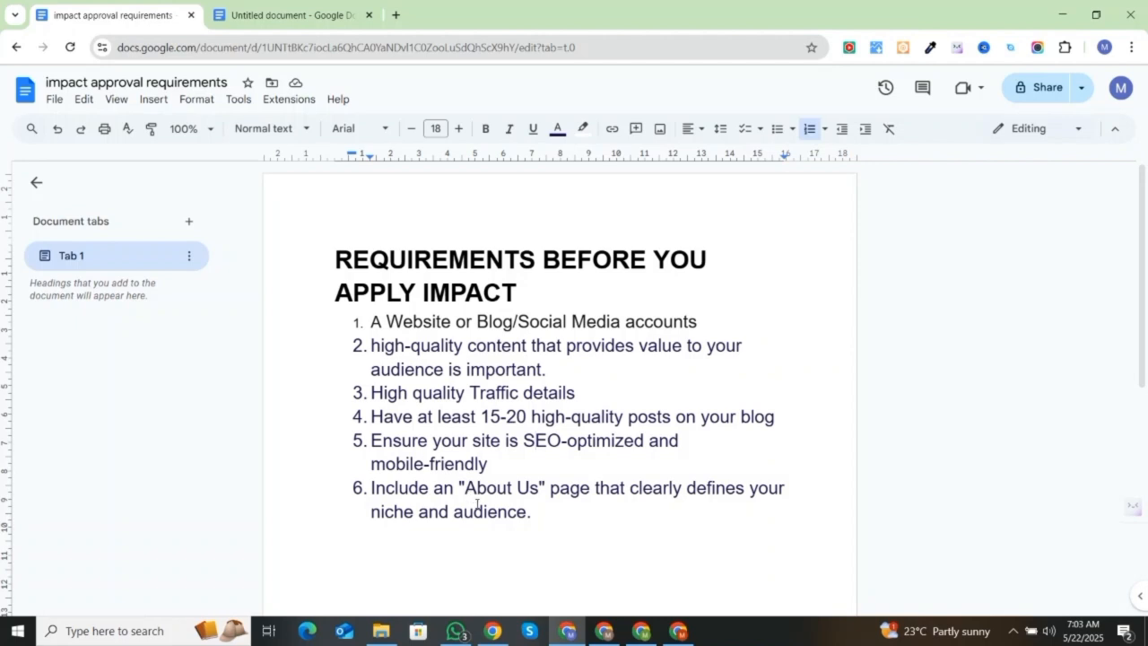
Read the sixth requirement about the "About Us" page and review the whole numbered list of requirements
drag(466, 498, 539, 489)
click(539, 489)
click(464, 488)
drag(465, 488, 542, 489)
click(513, 489)
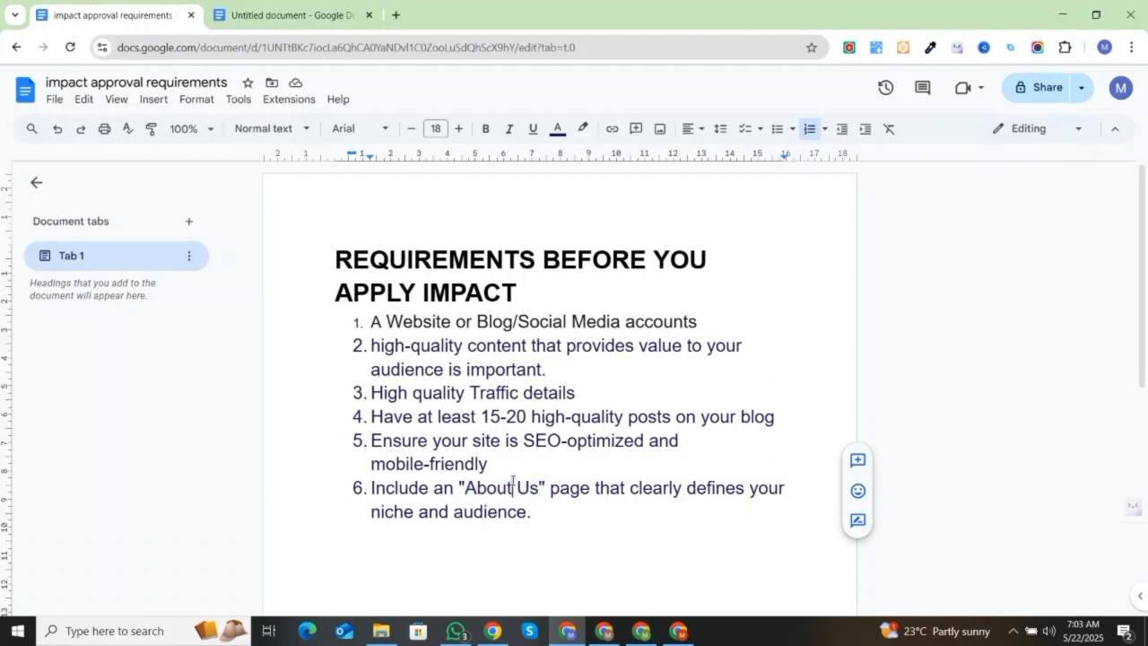
drag(465, 489, 547, 492)
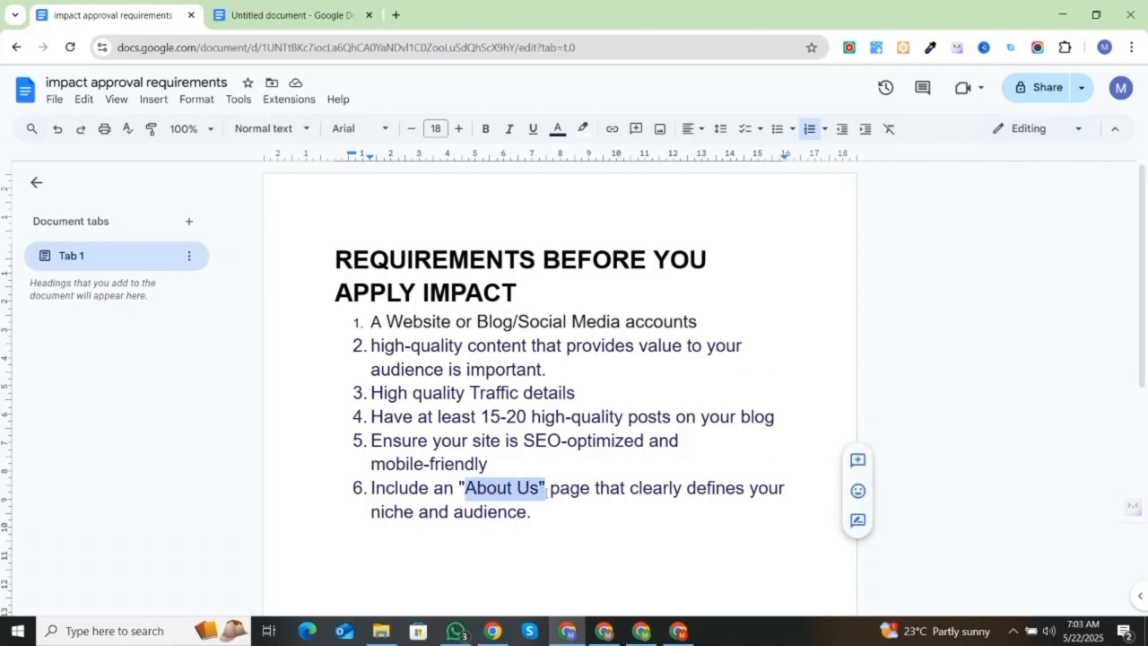
click(546, 492)
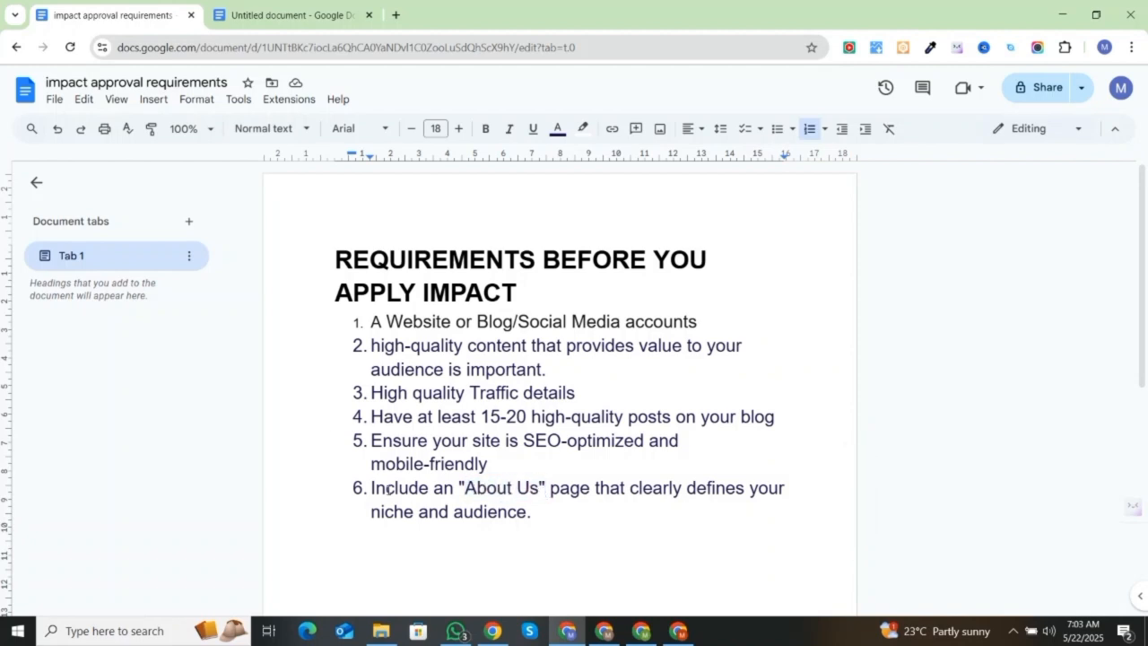
drag(364, 310, 534, 516)
click(534, 517)
drag(370, 321, 539, 512)
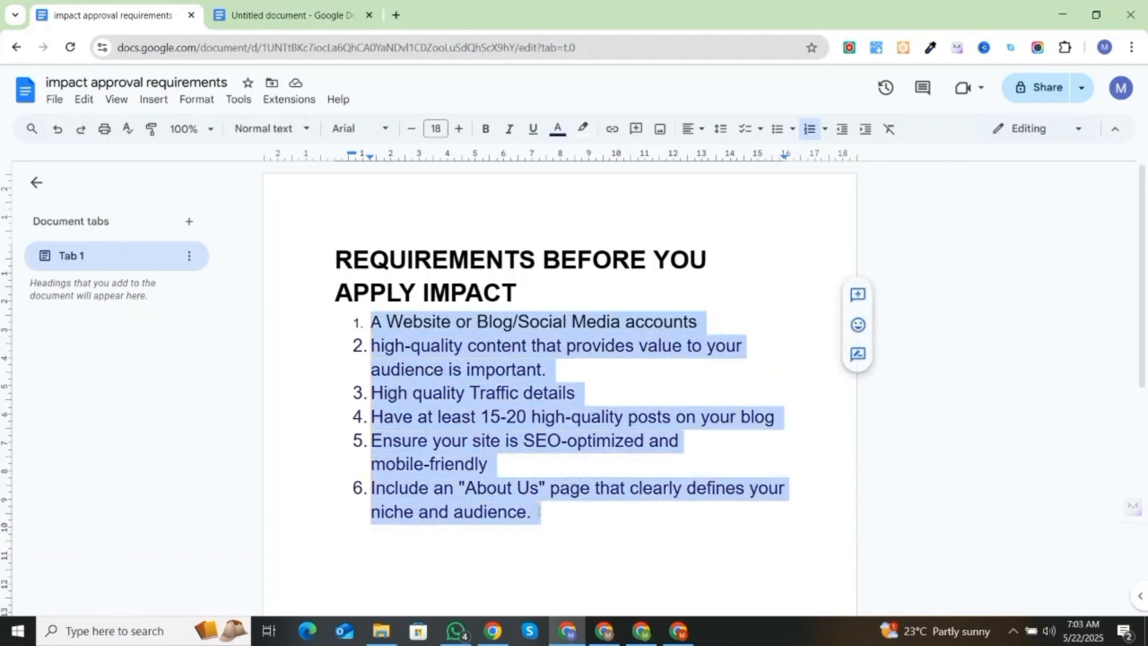
click(527, 515)
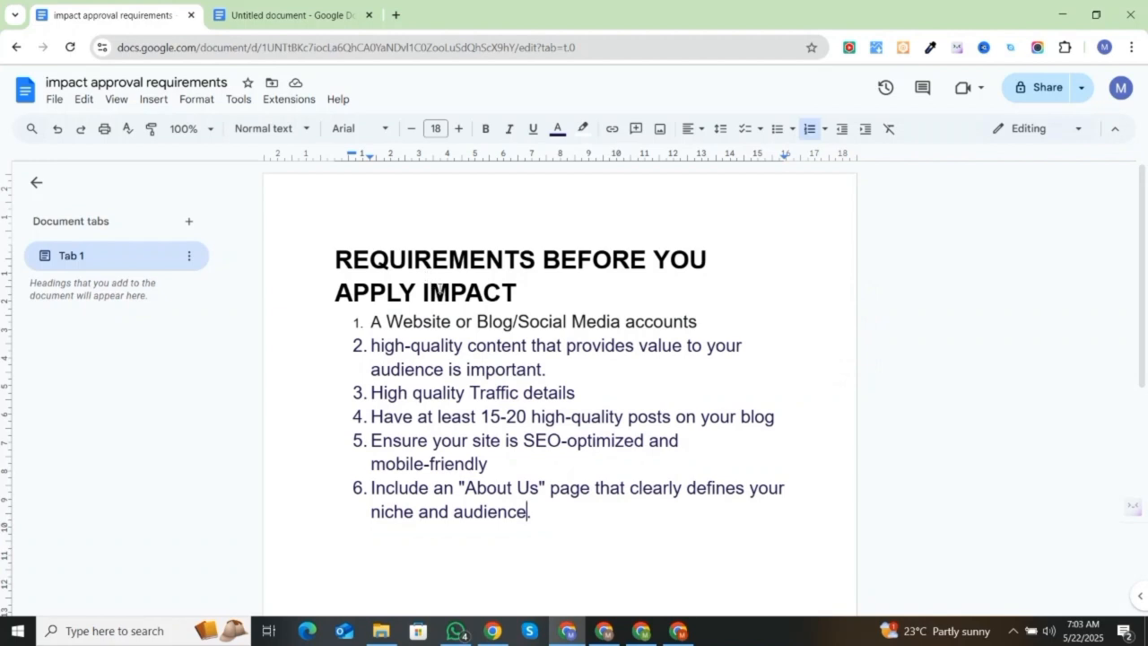
Switch to the Chrome window with the new tab and search Google for "impact radius"
click(679, 631)
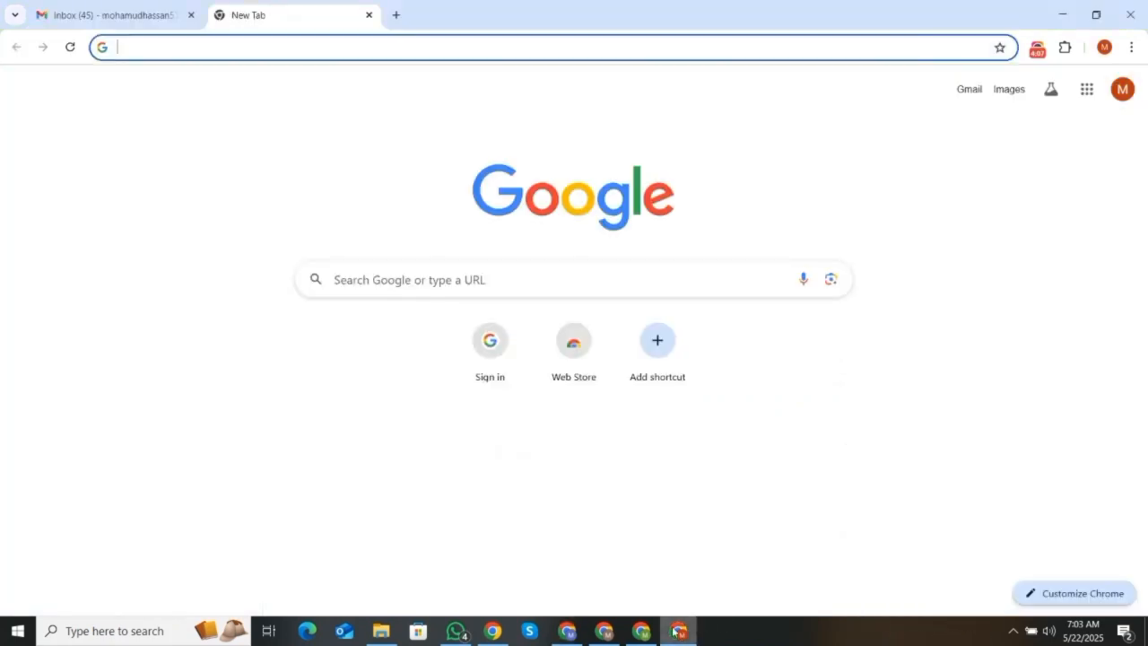
click(325, 49)
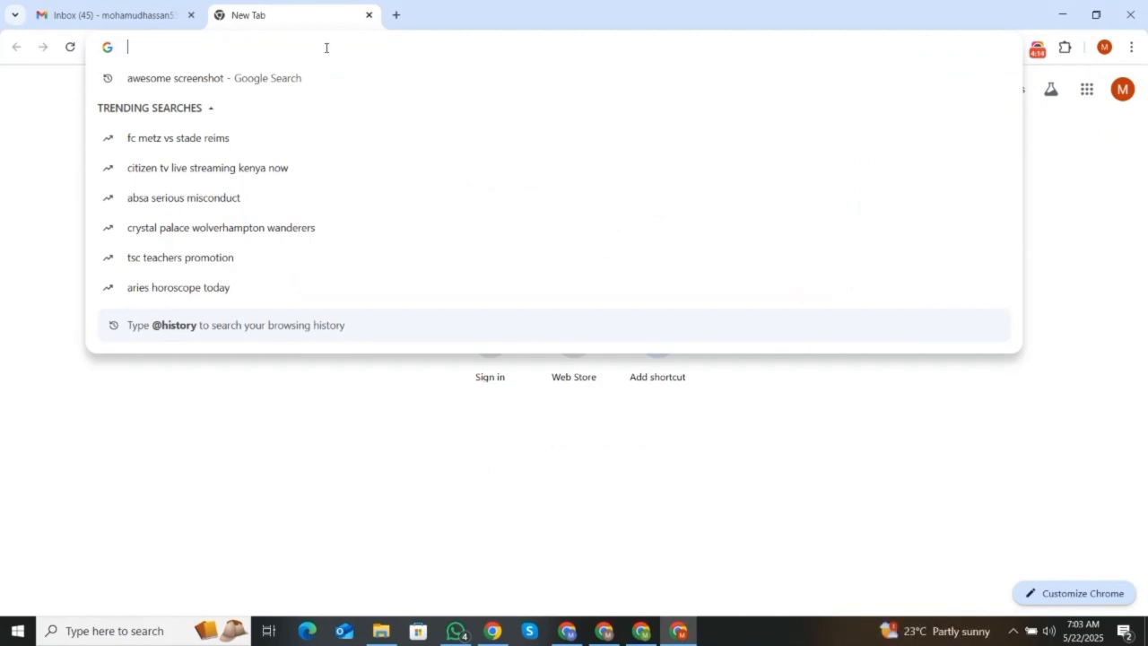
text(im)
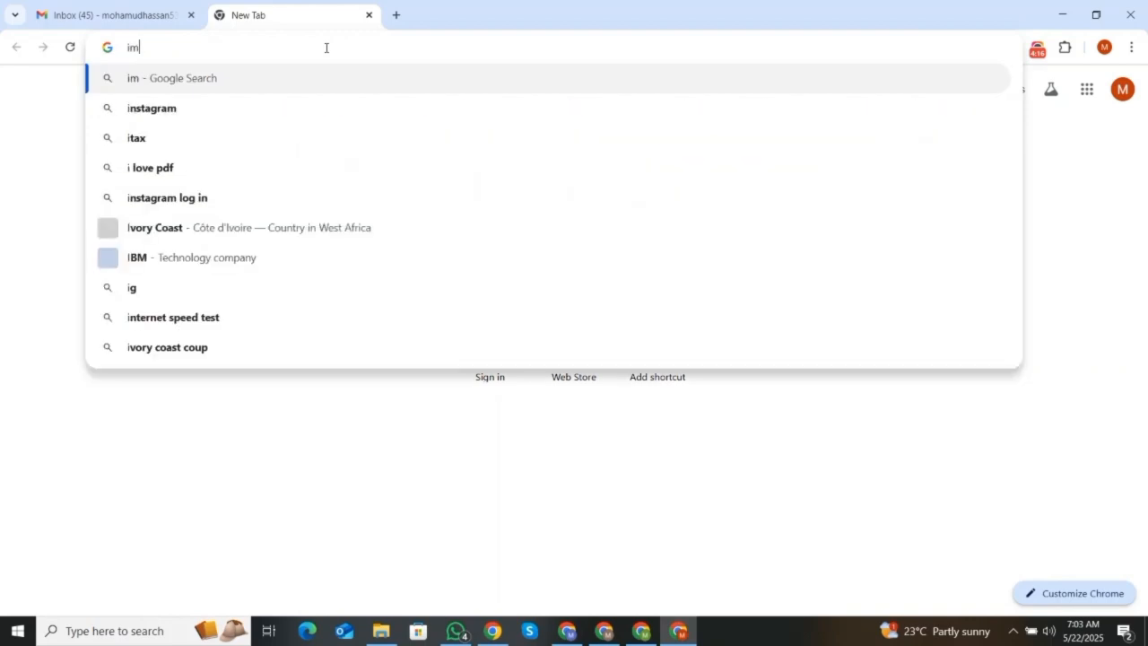
text(pact)
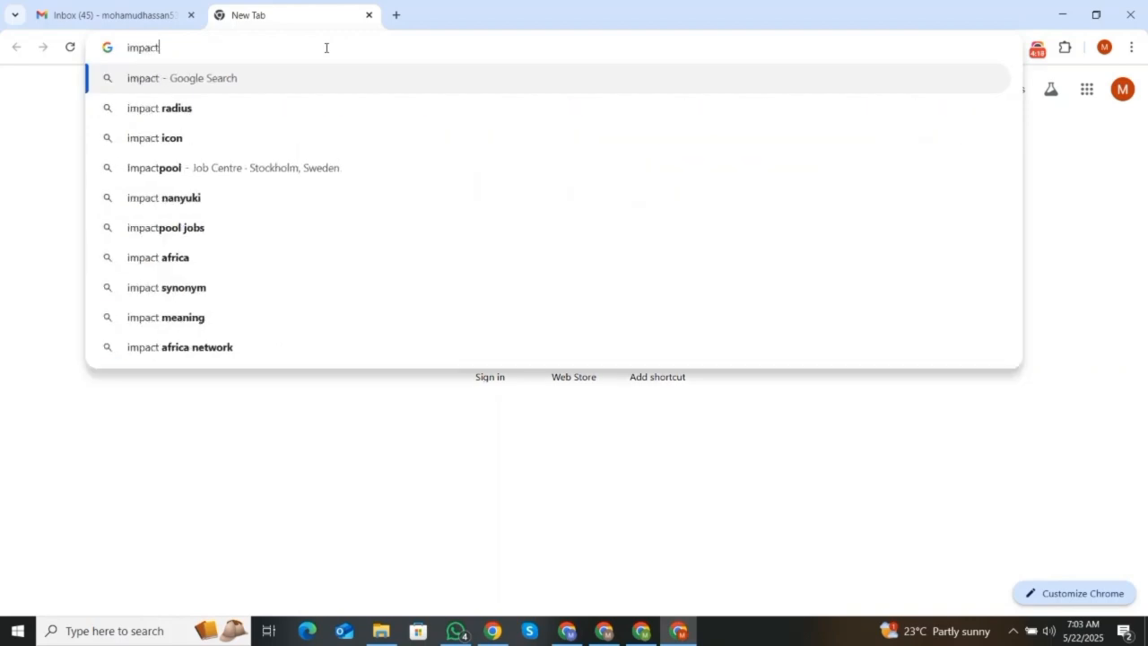
click(210, 113)
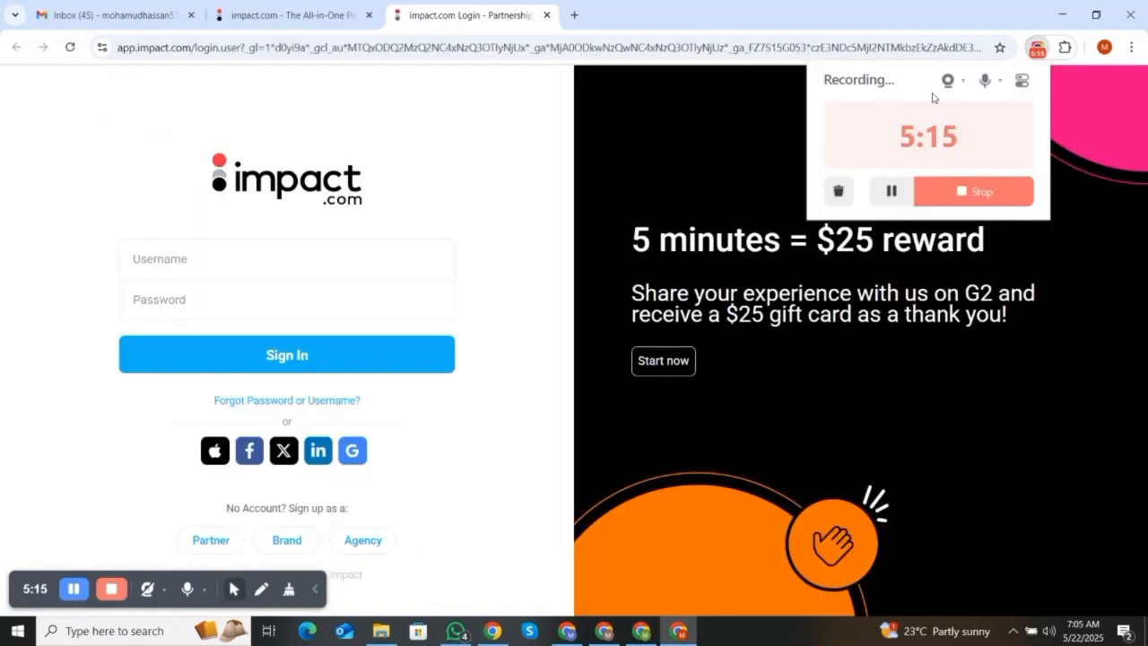
Begin signing up for an impact.com account as a Partner, choosing to sign up with email
click(1036, 49)
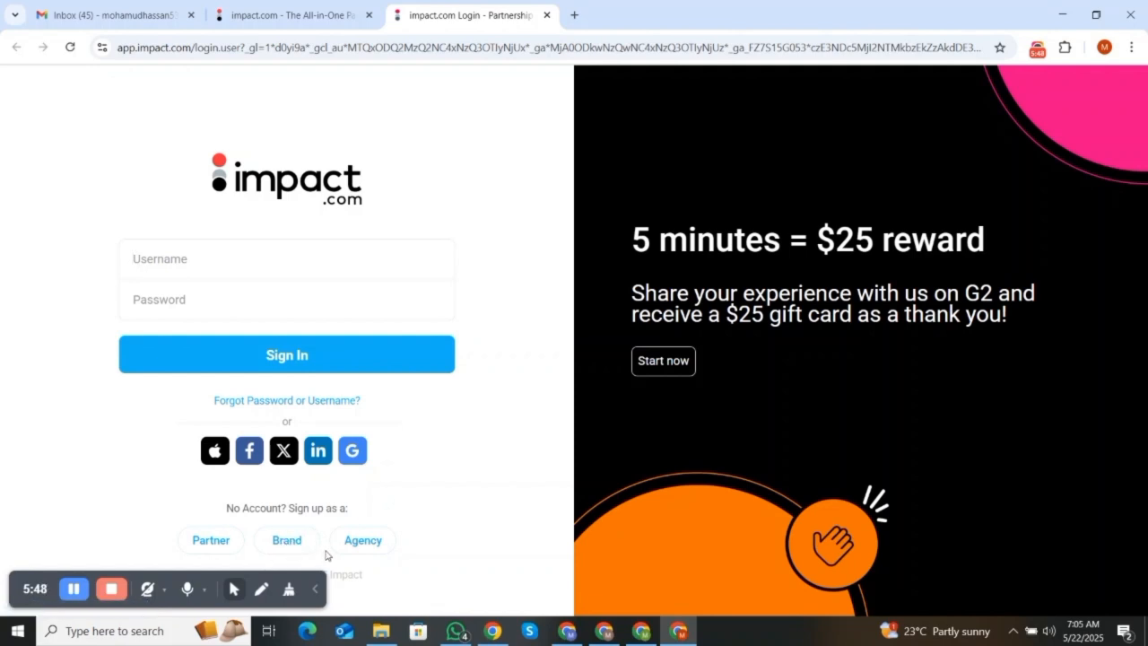
click(220, 543)
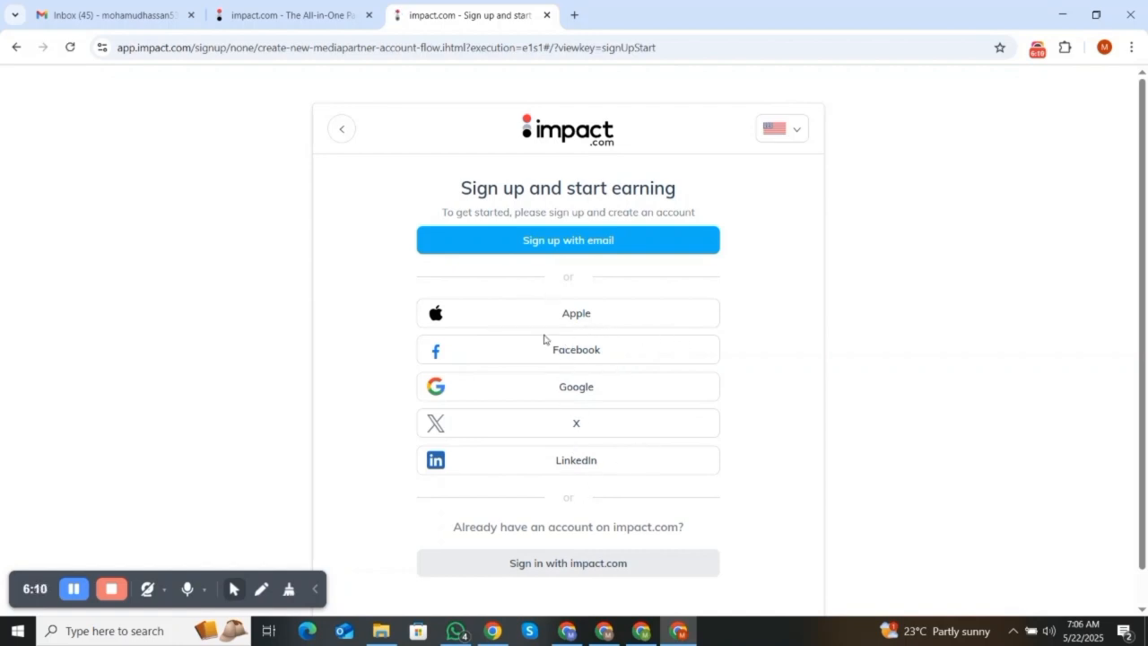
click(571, 242)
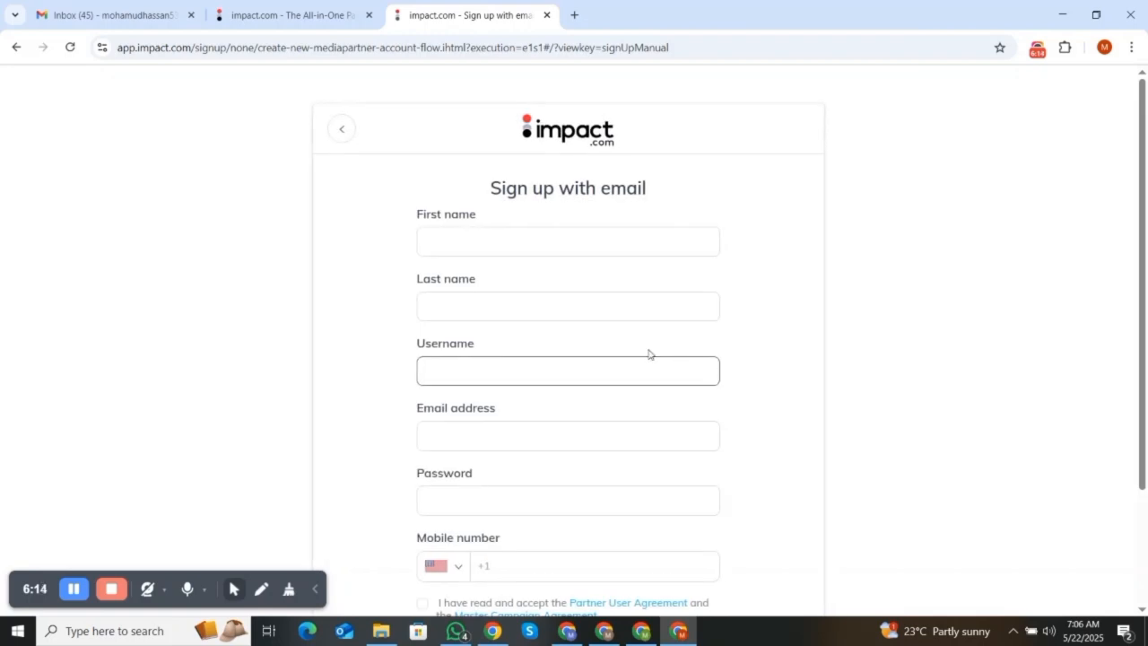
Review the email sign-up form's fields from the first name down to the agreement checkboxes
click(534, 243)
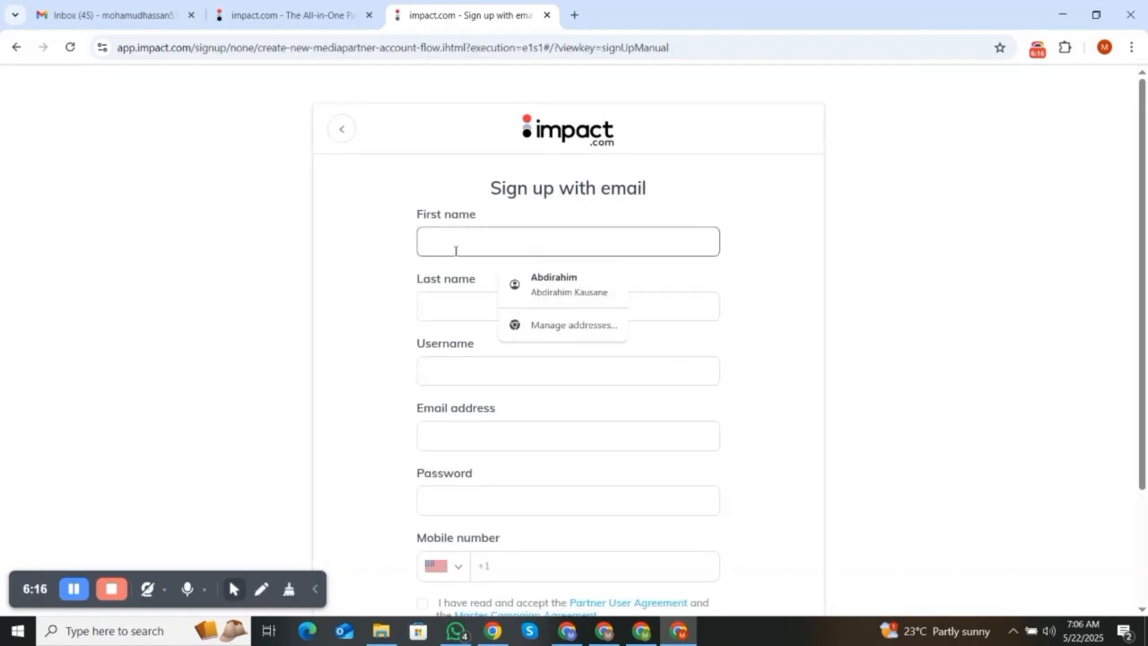
click(349, 268)
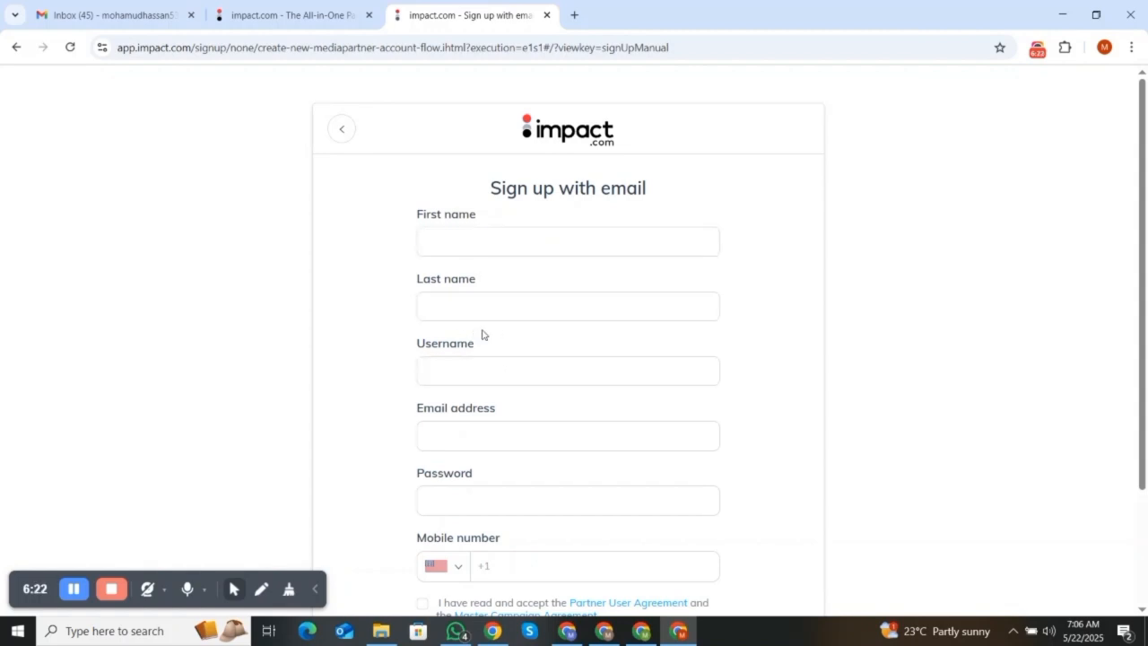
scroll(567, 588, down, 2)
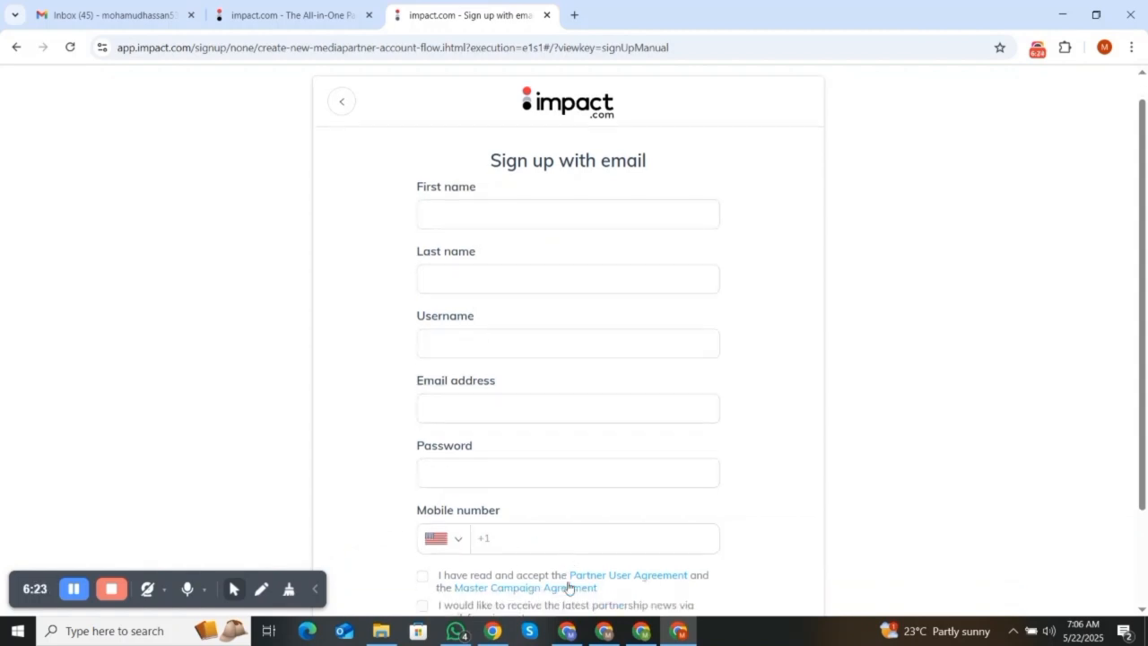
click(74, 591)
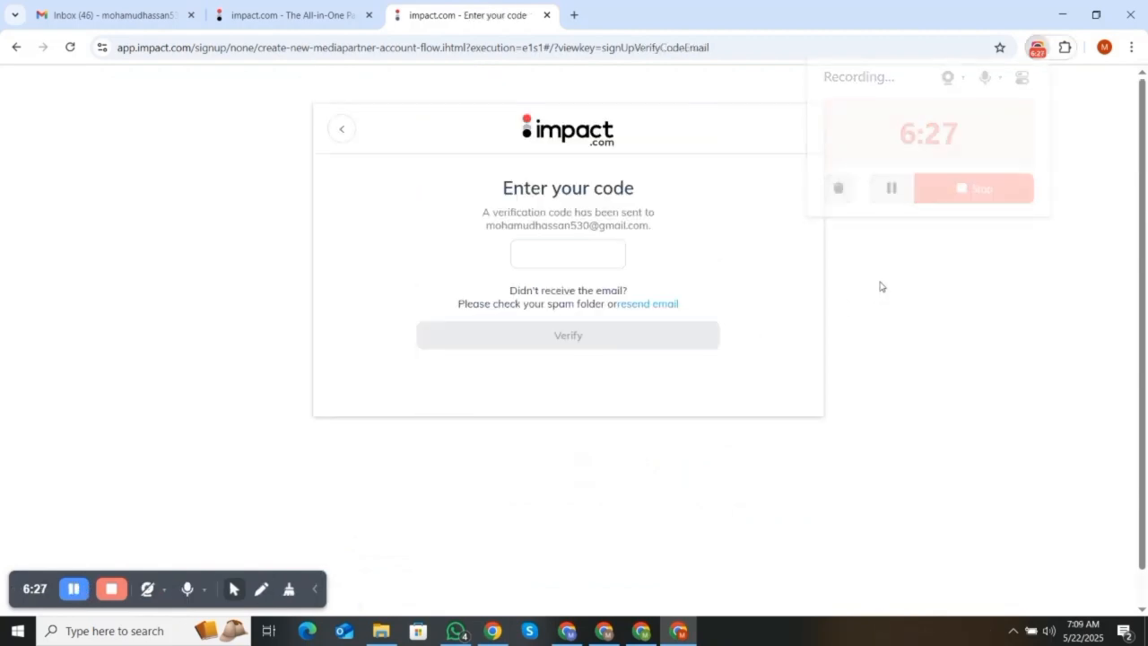
Open the impact.com Verification email in the Gmail inbox and copy the verification code
click(547, 256)
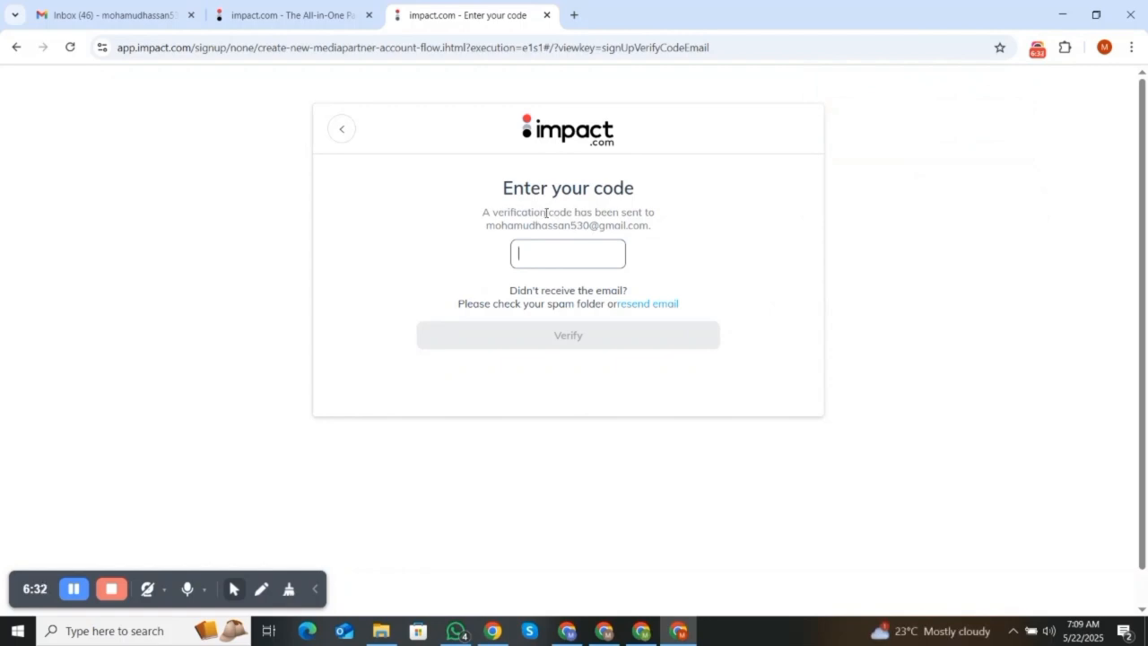
click(131, 18)
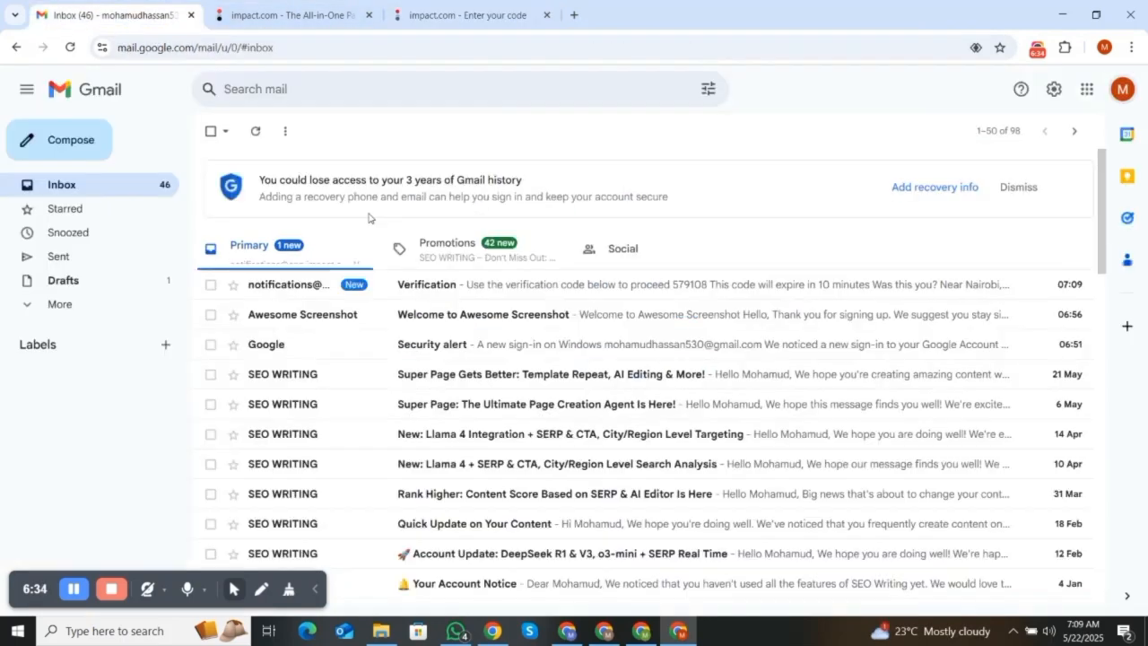
click(454, 287)
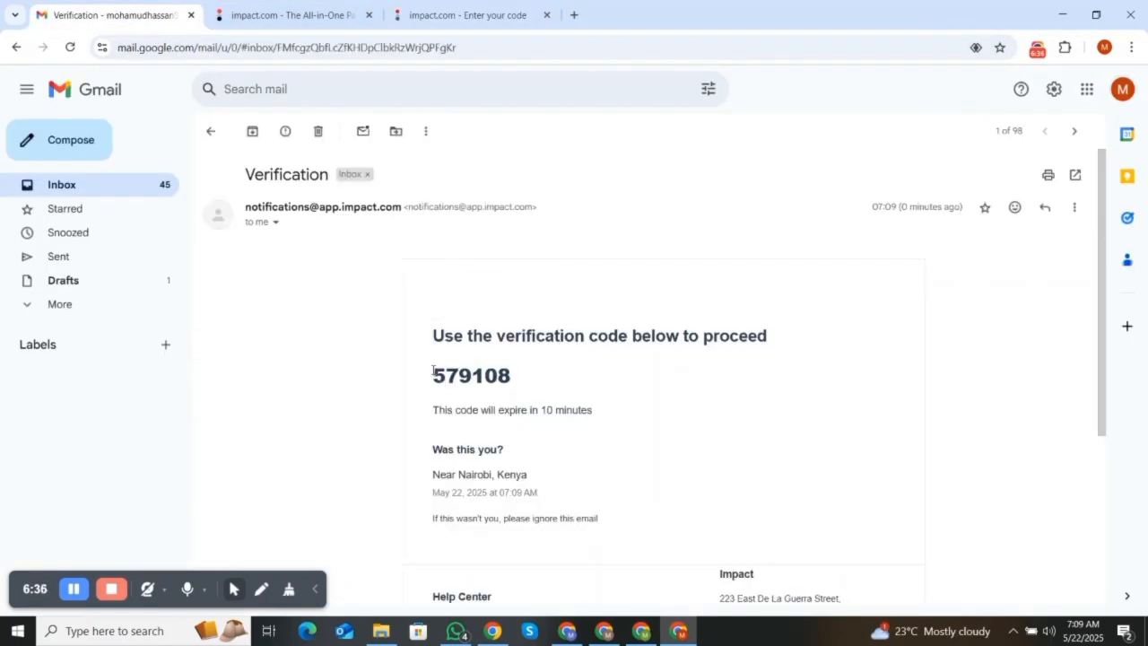
drag(433, 370, 554, 389)
click(511, 378)
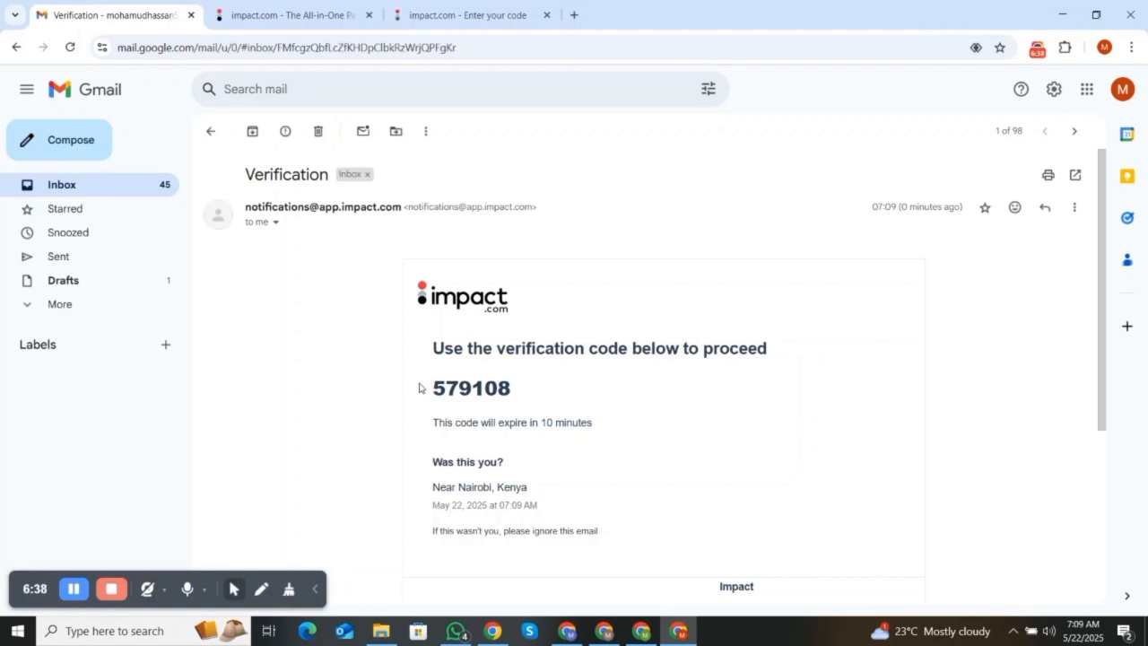
drag(435, 388, 541, 387)
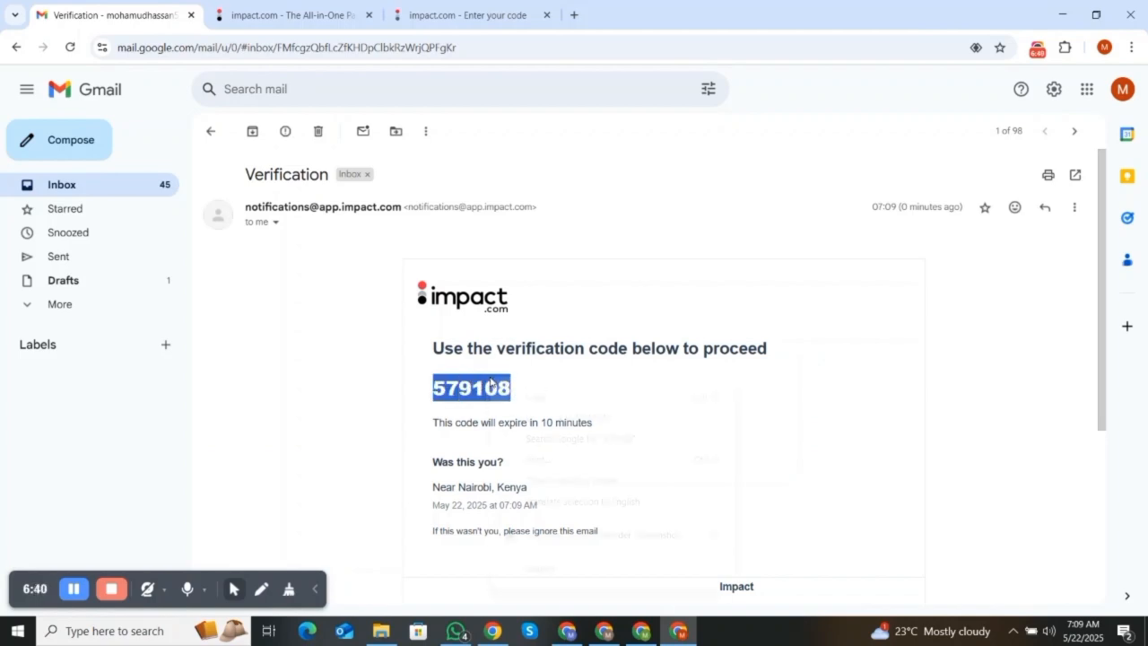
right_click(489, 377)
click(536, 400)
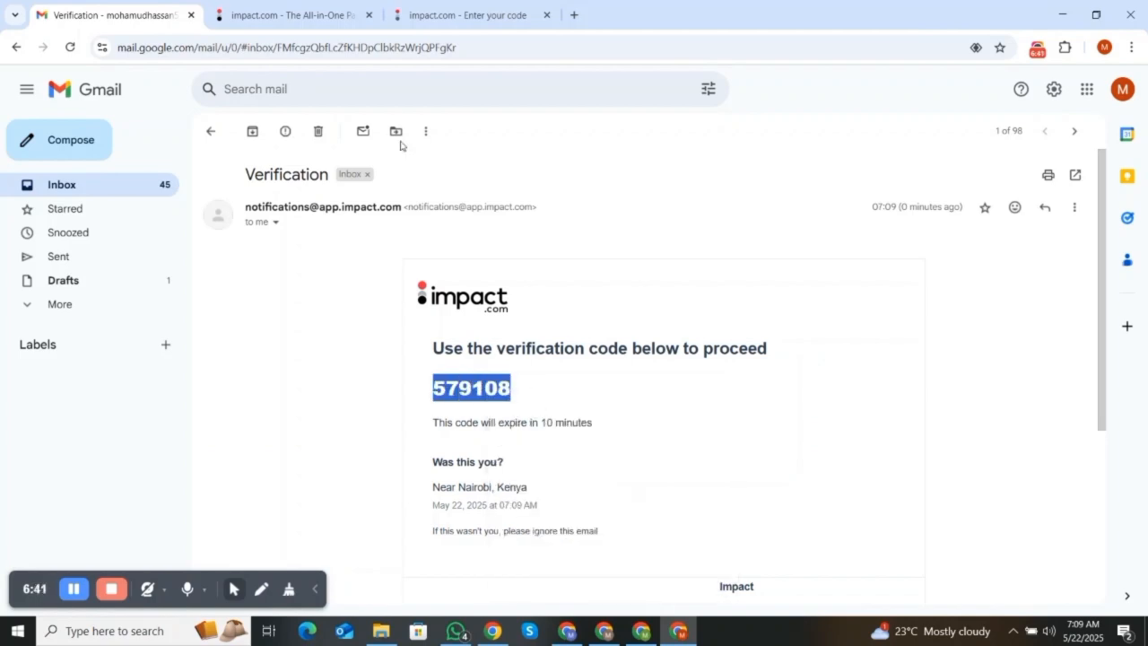
Paste the emailed verification code into the impact.com sign-up form's code field and verify it
click(467, 14)
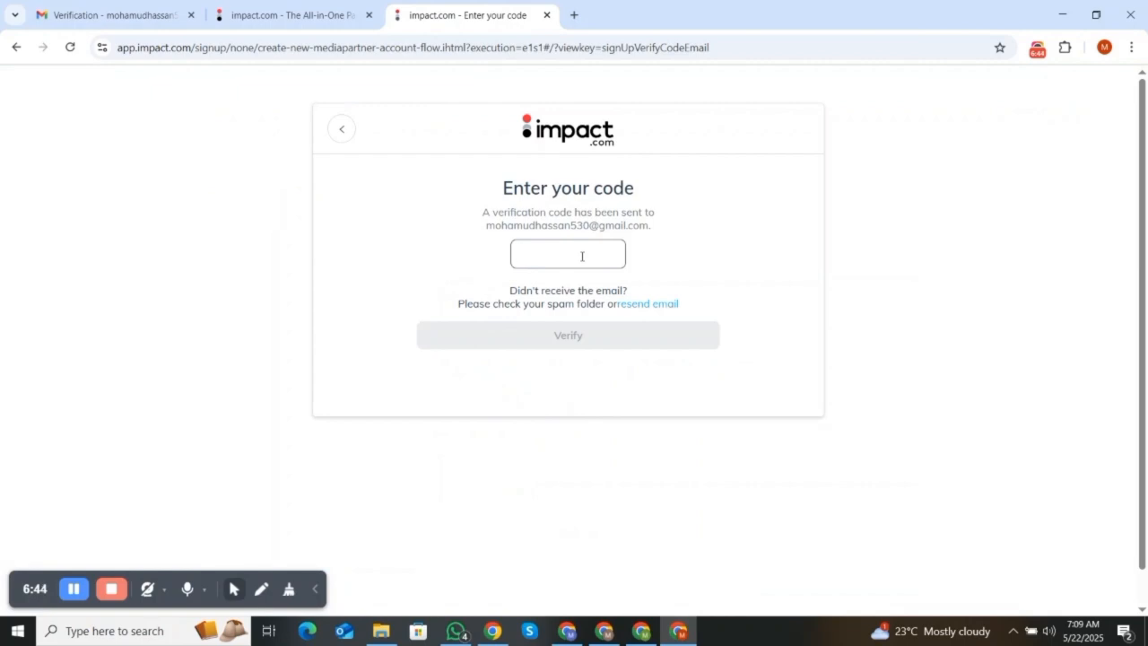
key(ctrl+v)
click(556, 339)
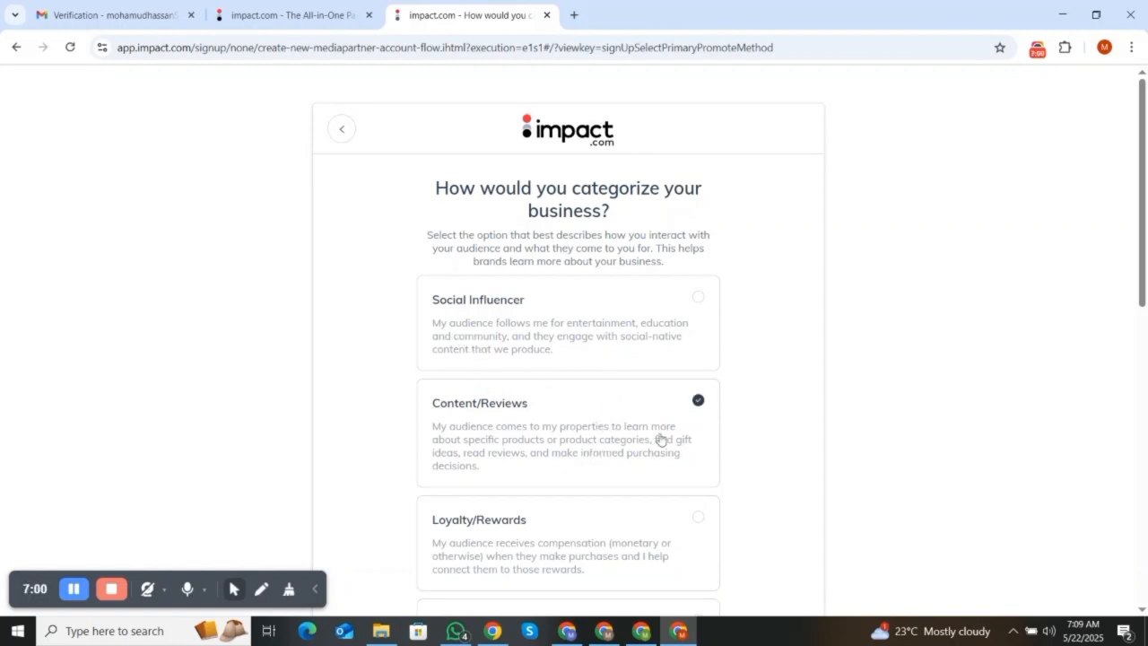
Categorize the business as Content/Reviews and choose to add a website as a promotion method
scroll(654, 457, down, 8)
click(563, 536)
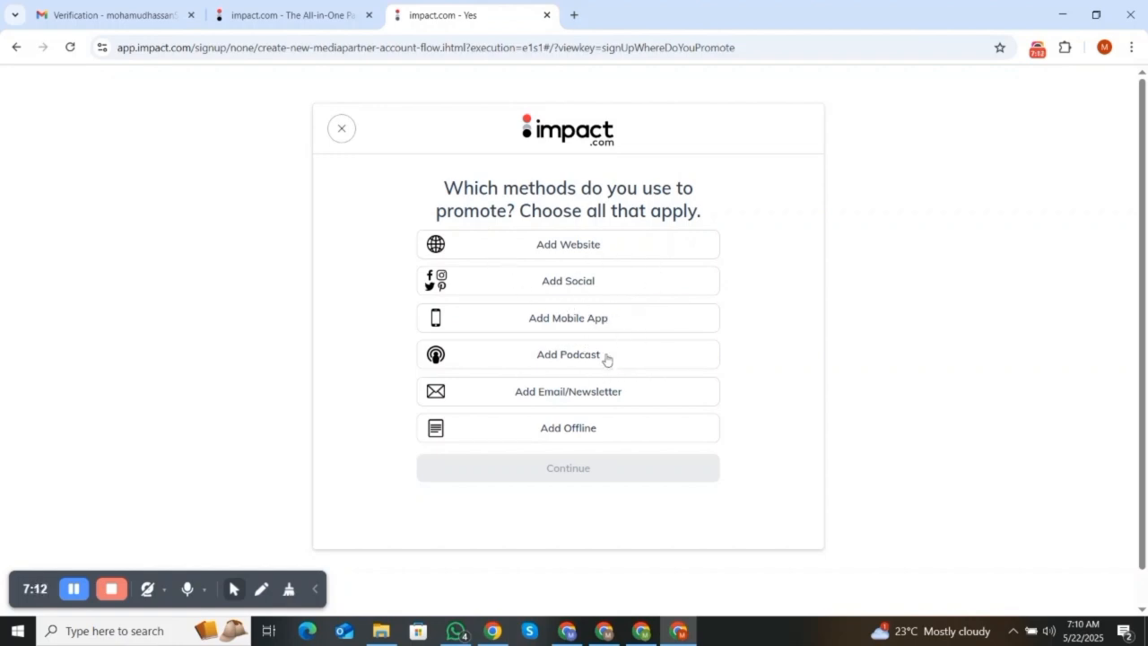
click(562, 254)
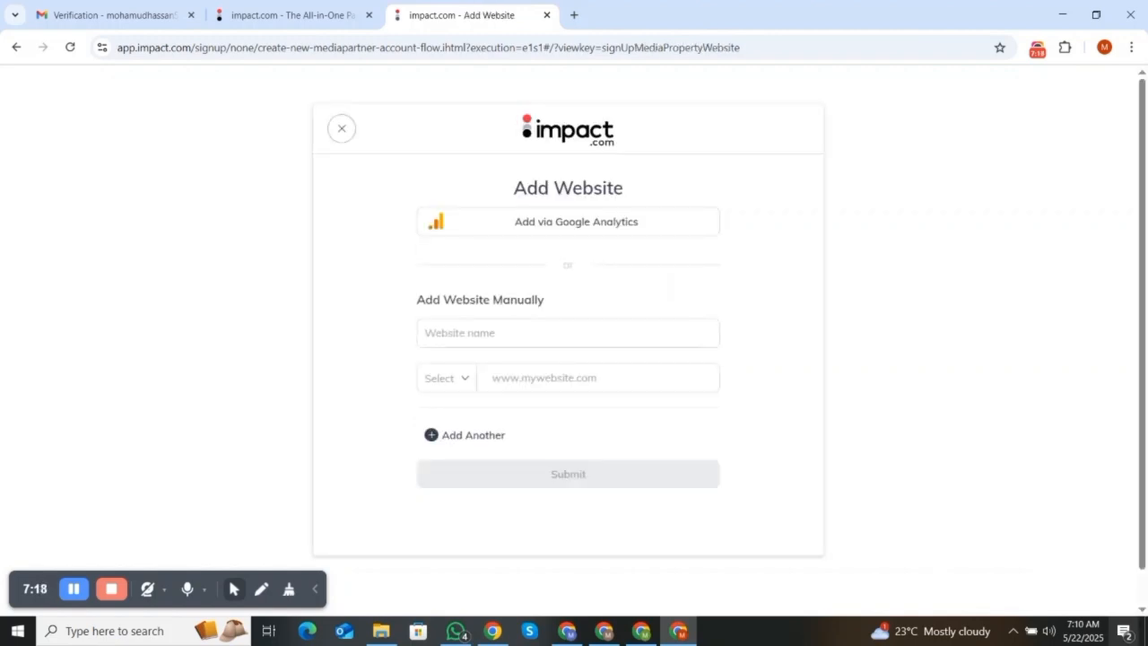
click(494, 334)
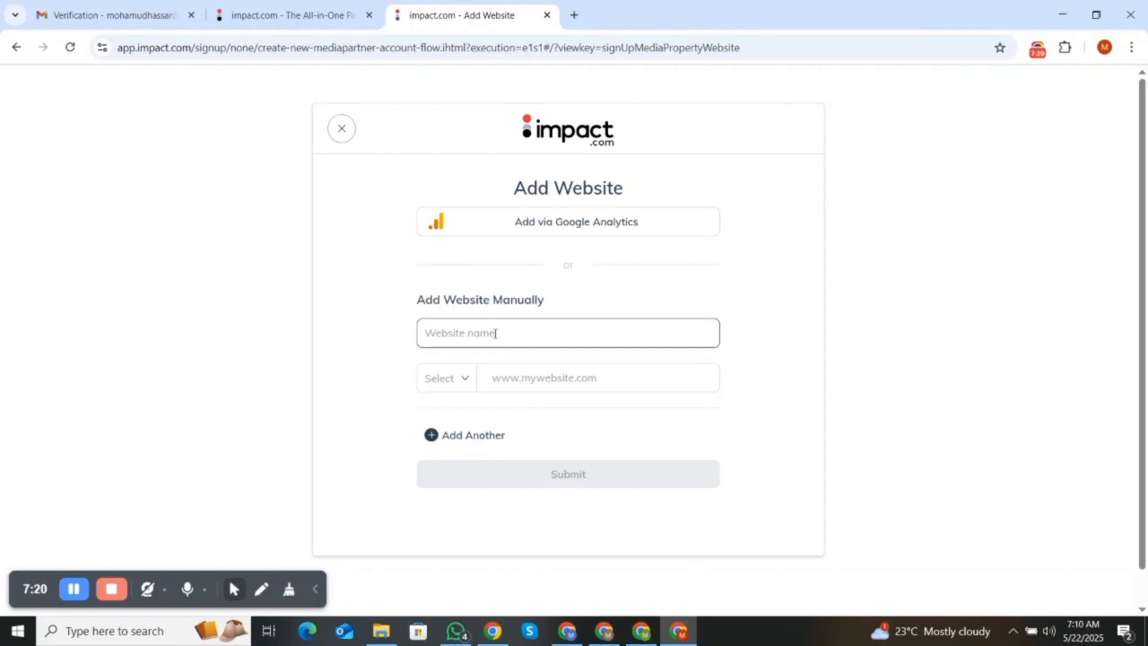
click(548, 376)
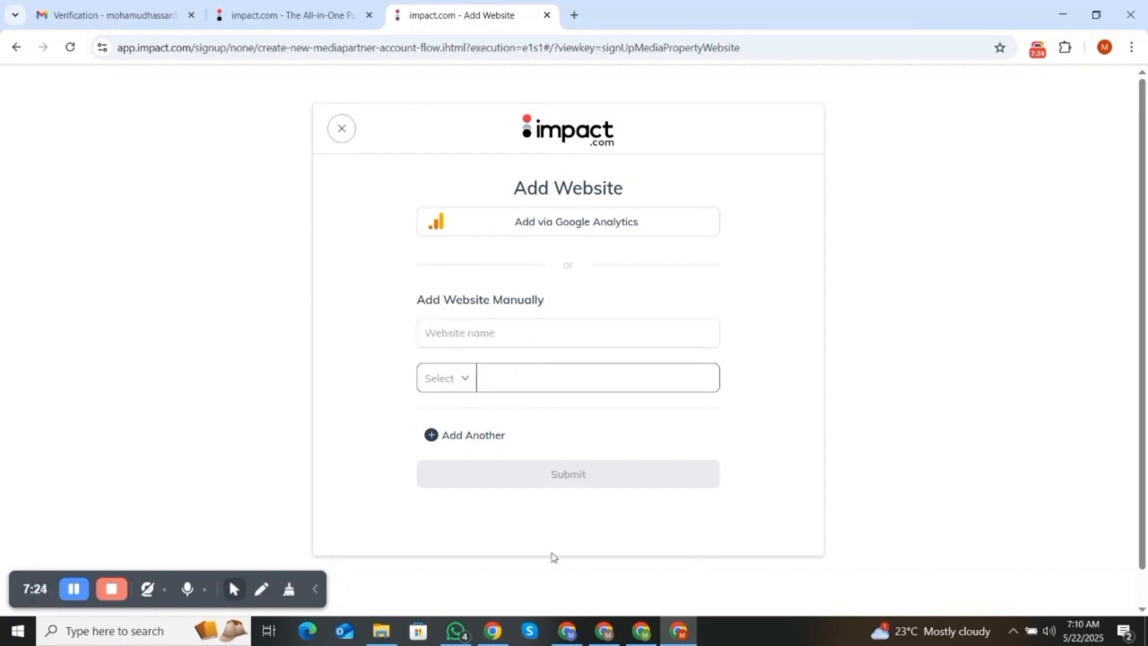
mouse_move(603, 631)
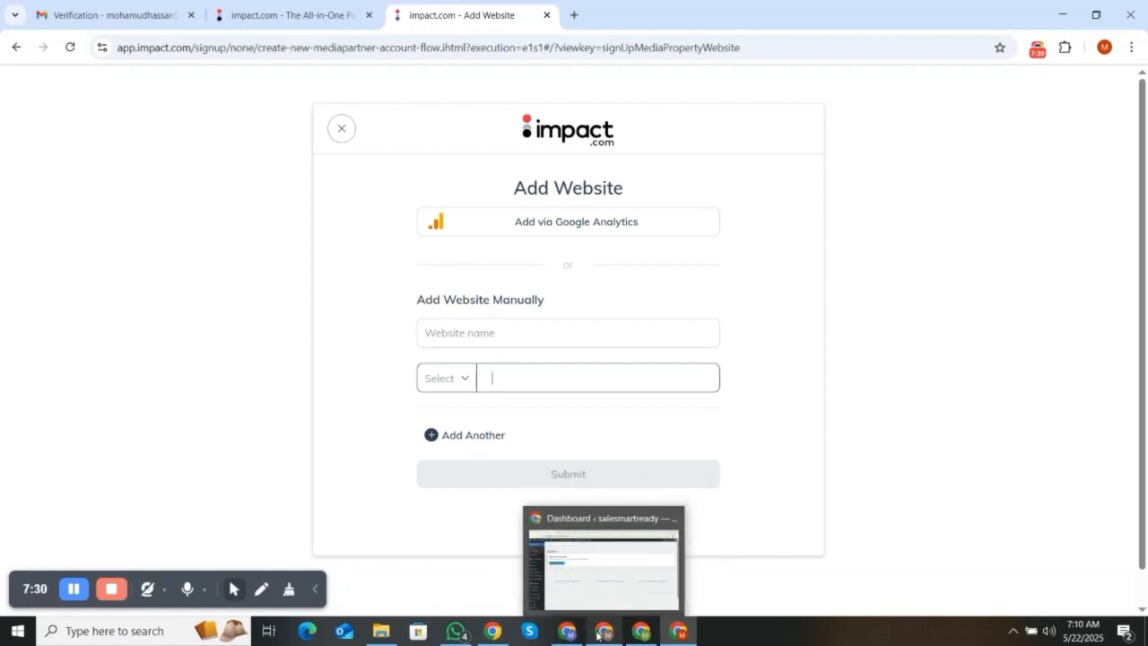
click(599, 566)
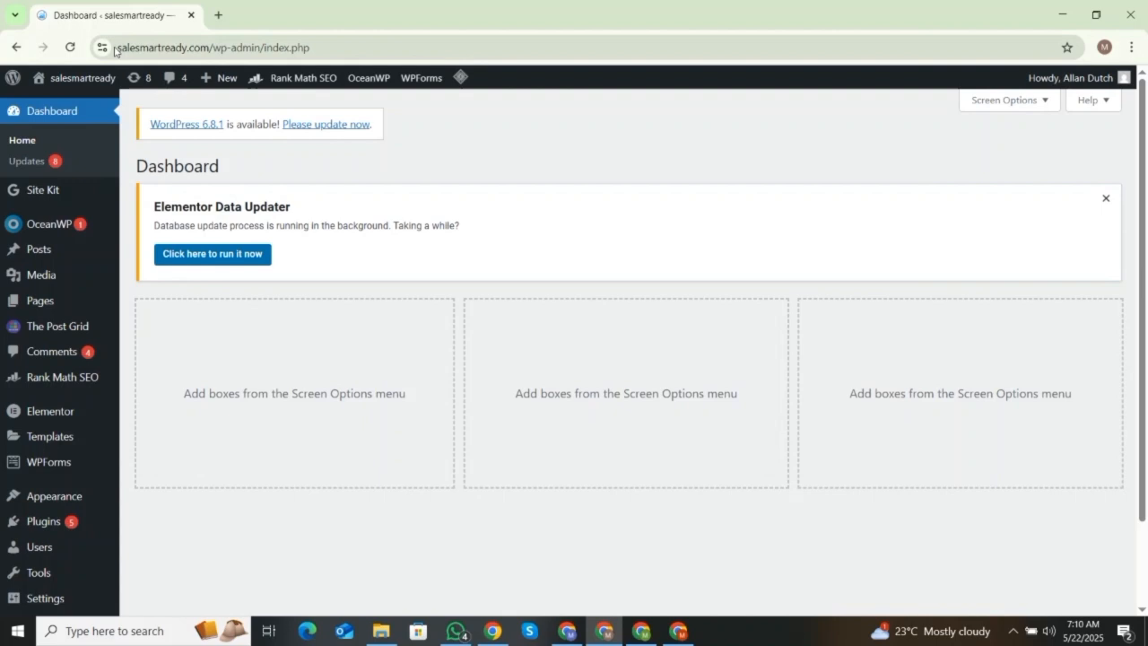
drag(118, 46, 209, 47)
right_click(209, 47)
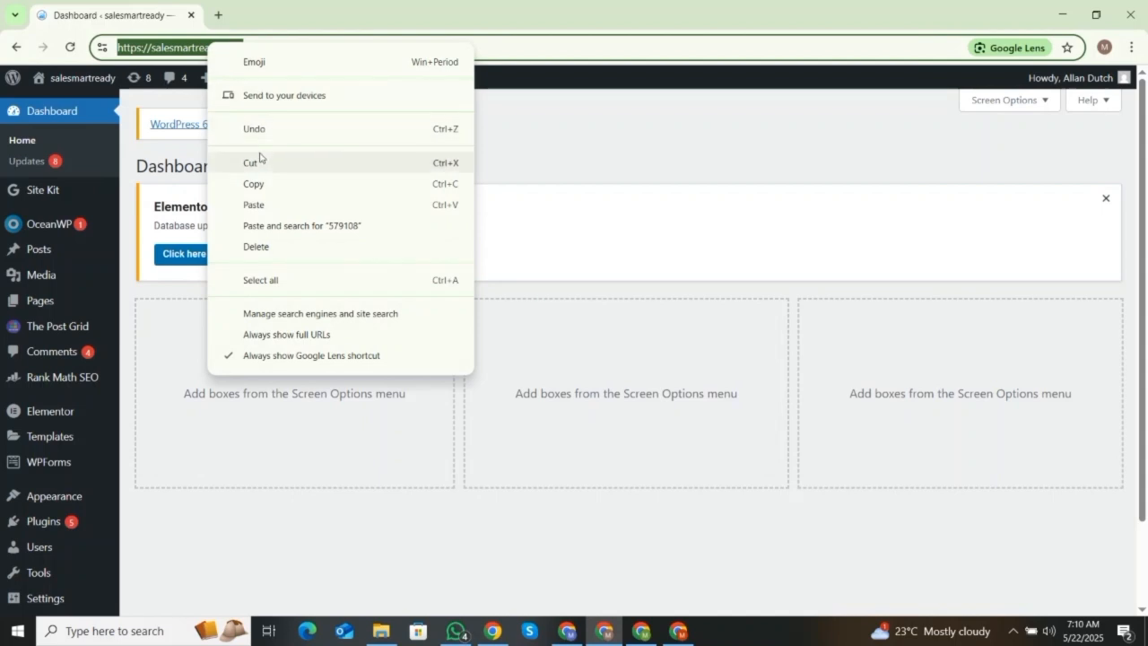
click(258, 184)
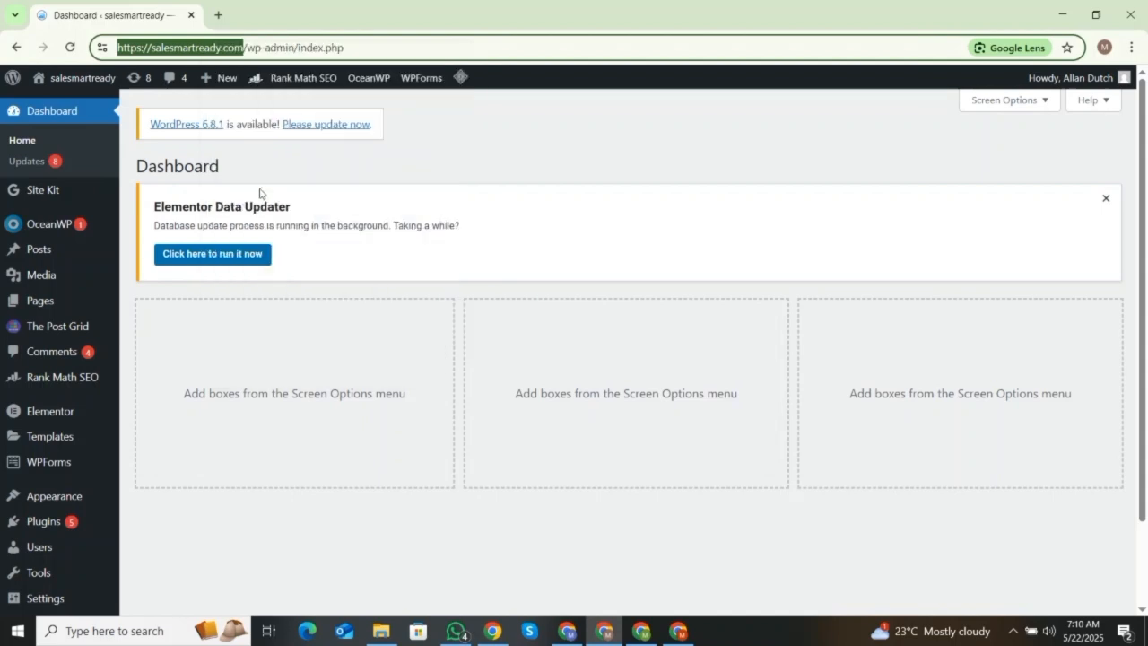
click(679, 630)
right_click(584, 373)
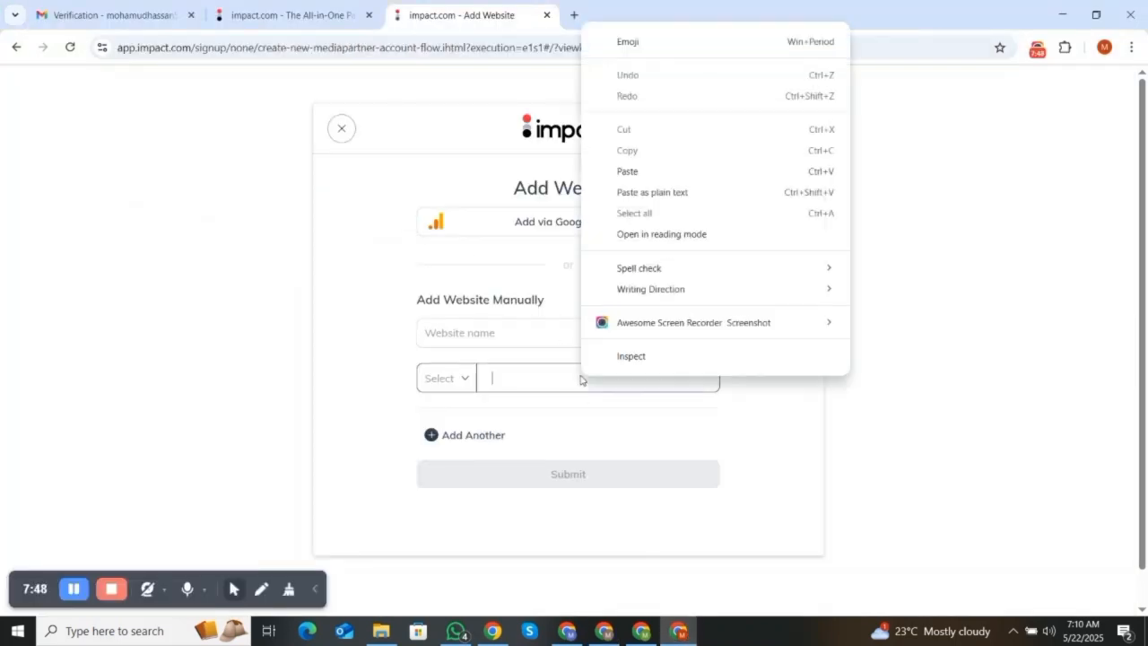
click(629, 174)
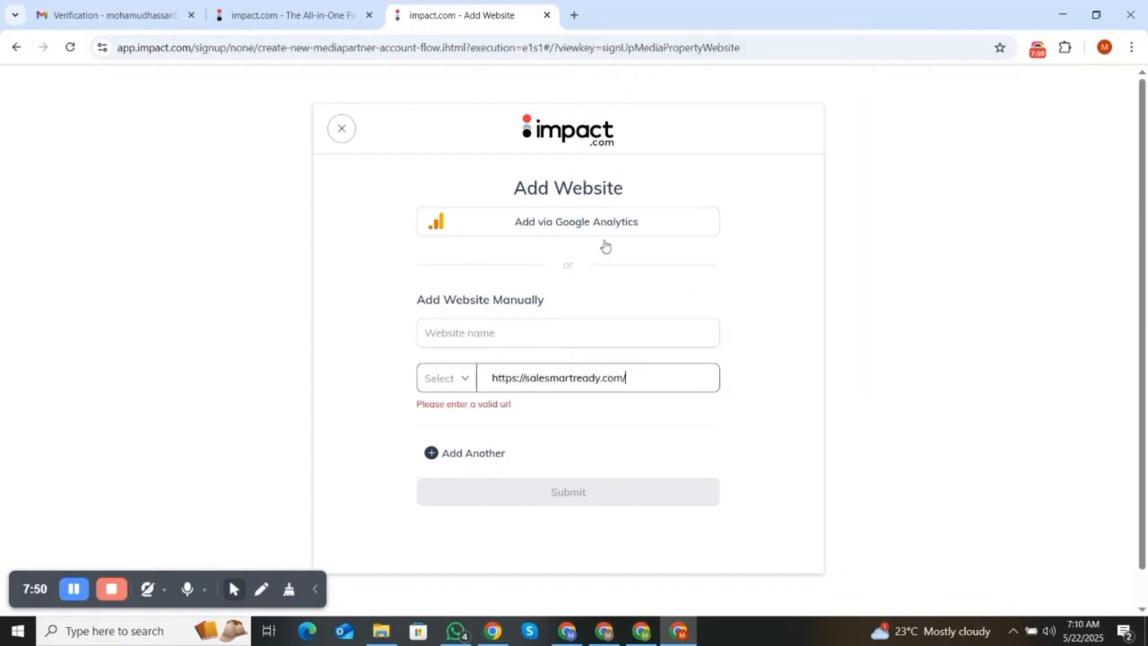
drag(526, 378, 492, 371)
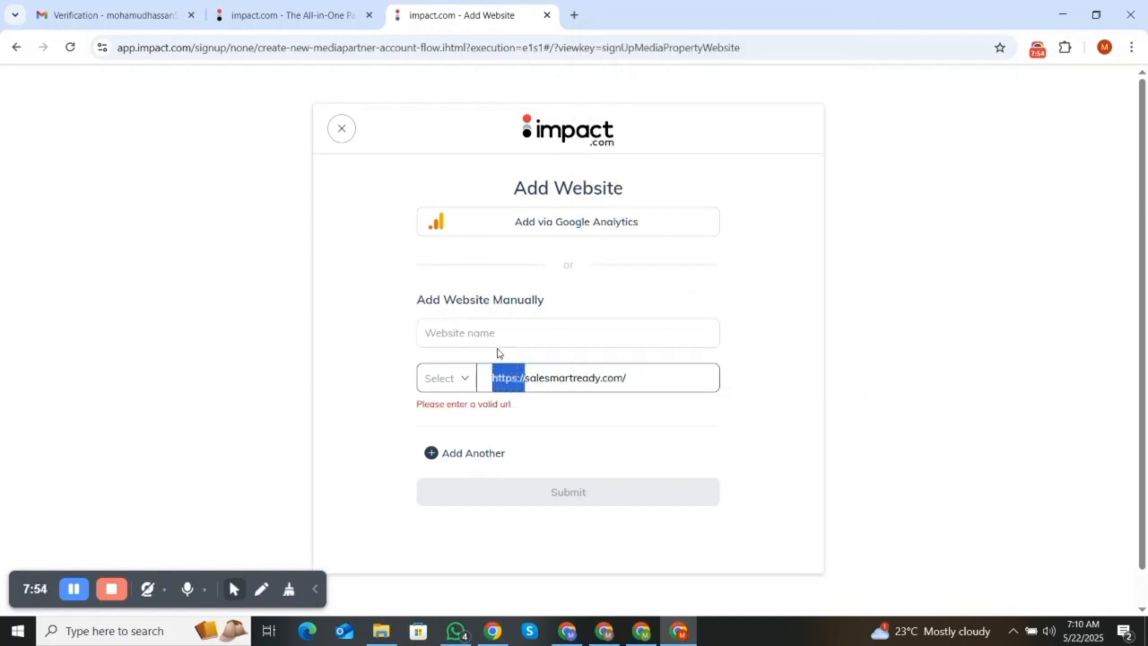
key(BackSpace)
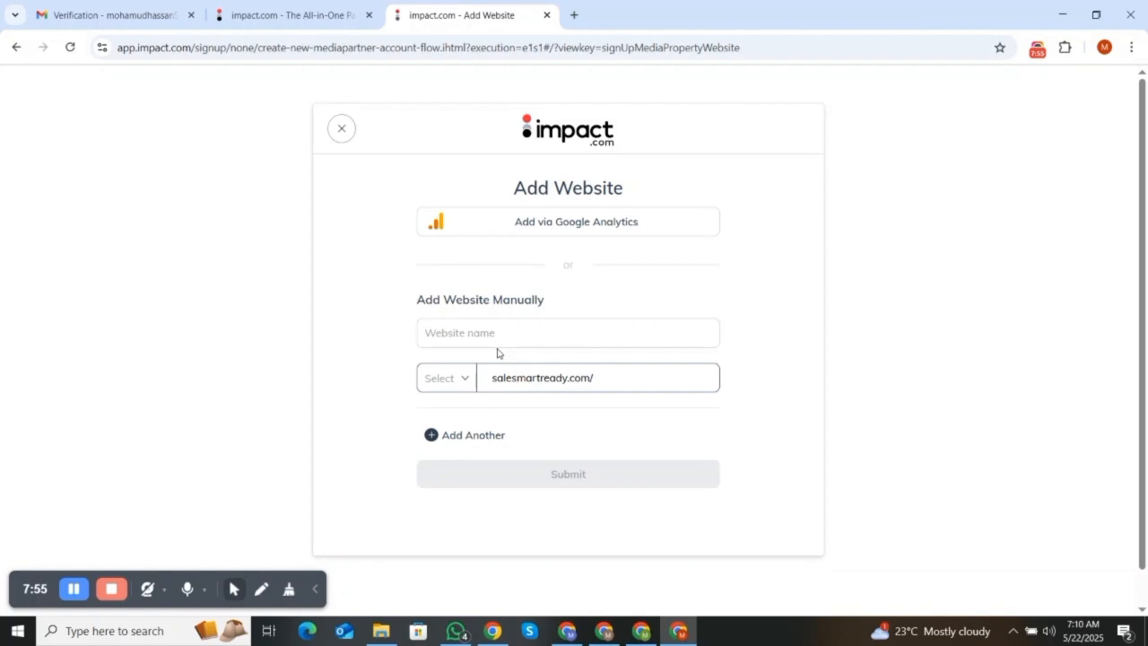
click(447, 378)
click(441, 413)
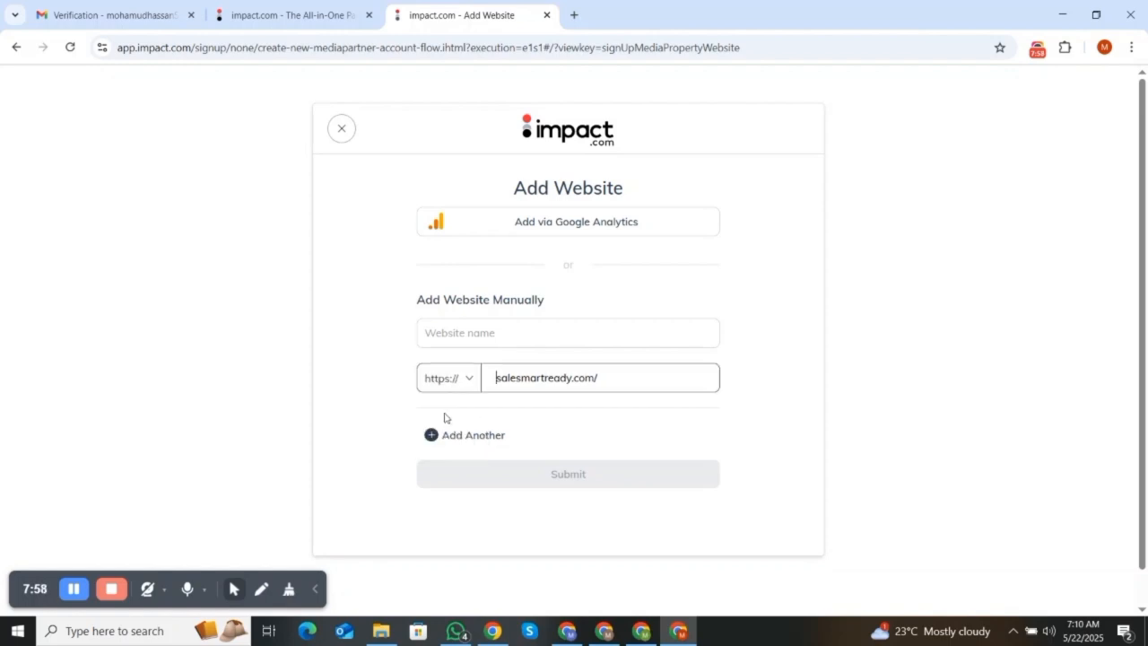
Name the website "salesmartready" by reusing the text of its URL, and submit it as the only promotion method
drag(497, 376, 573, 376)
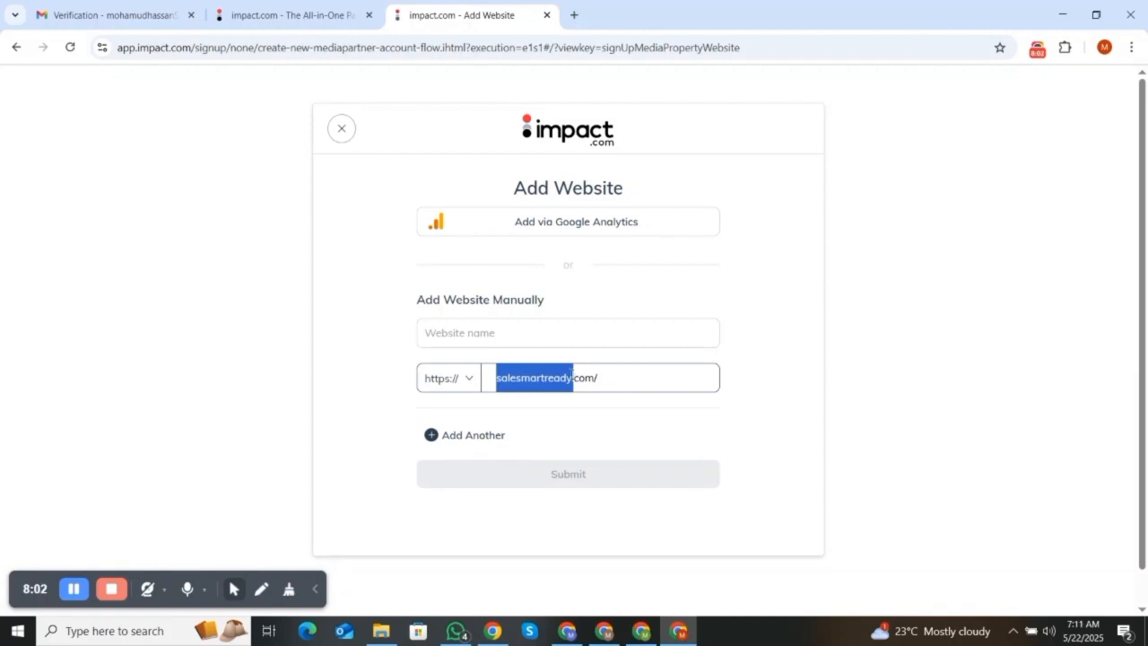
right_click(538, 381)
click(599, 297)
click(519, 337)
right_click(519, 337)
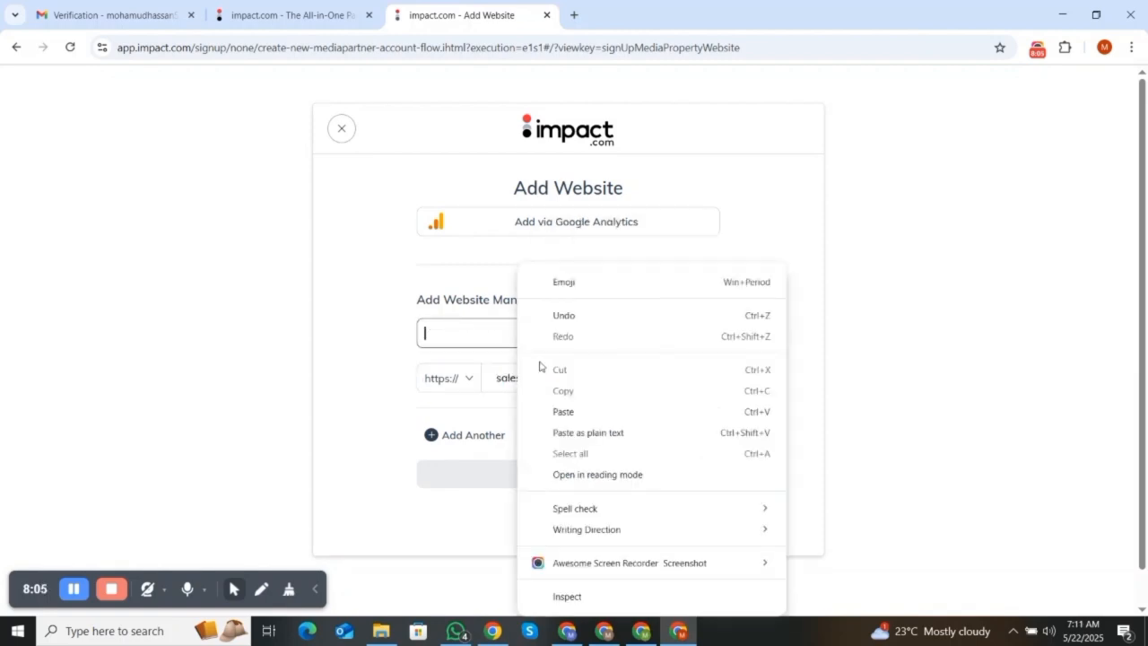
click(569, 410)
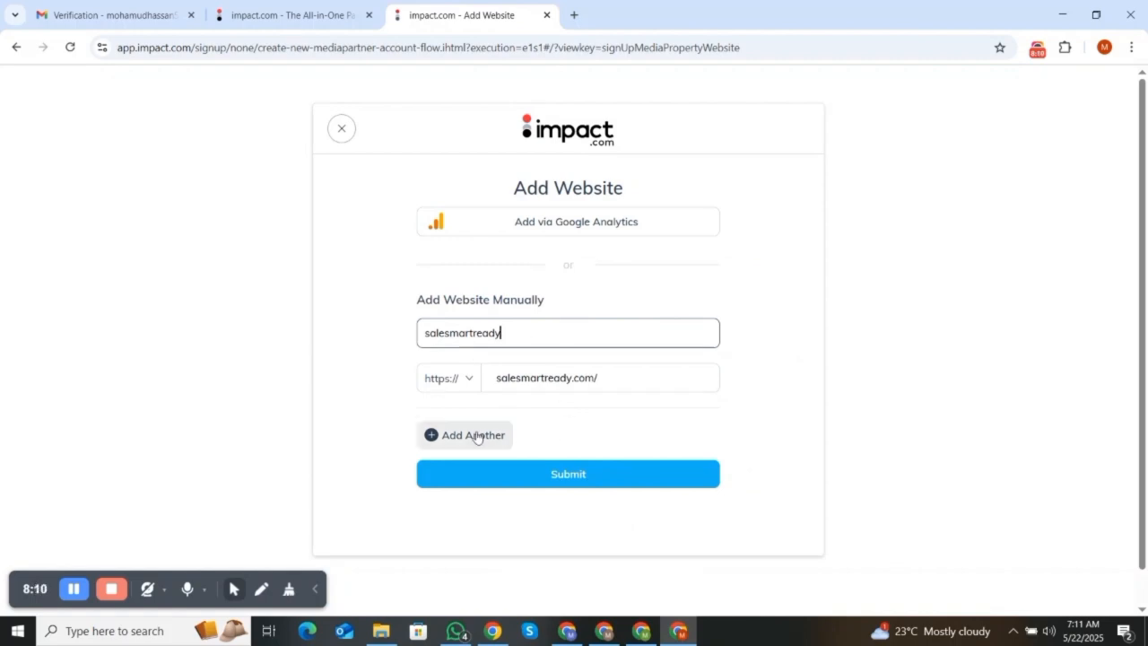
click(572, 472)
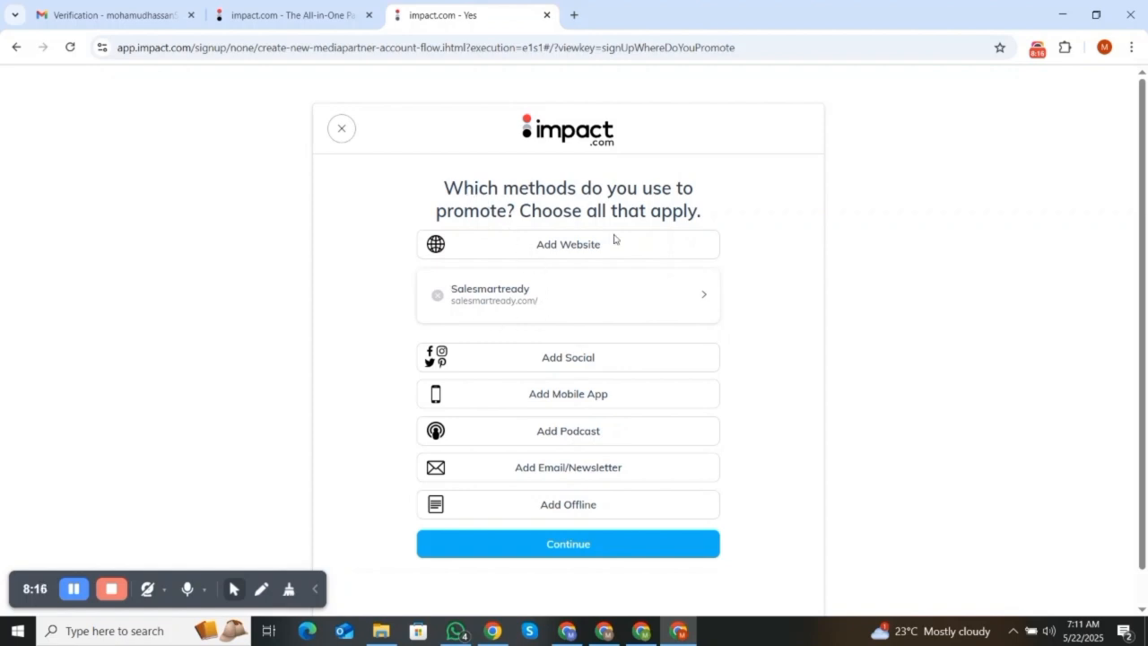
click(554, 553)
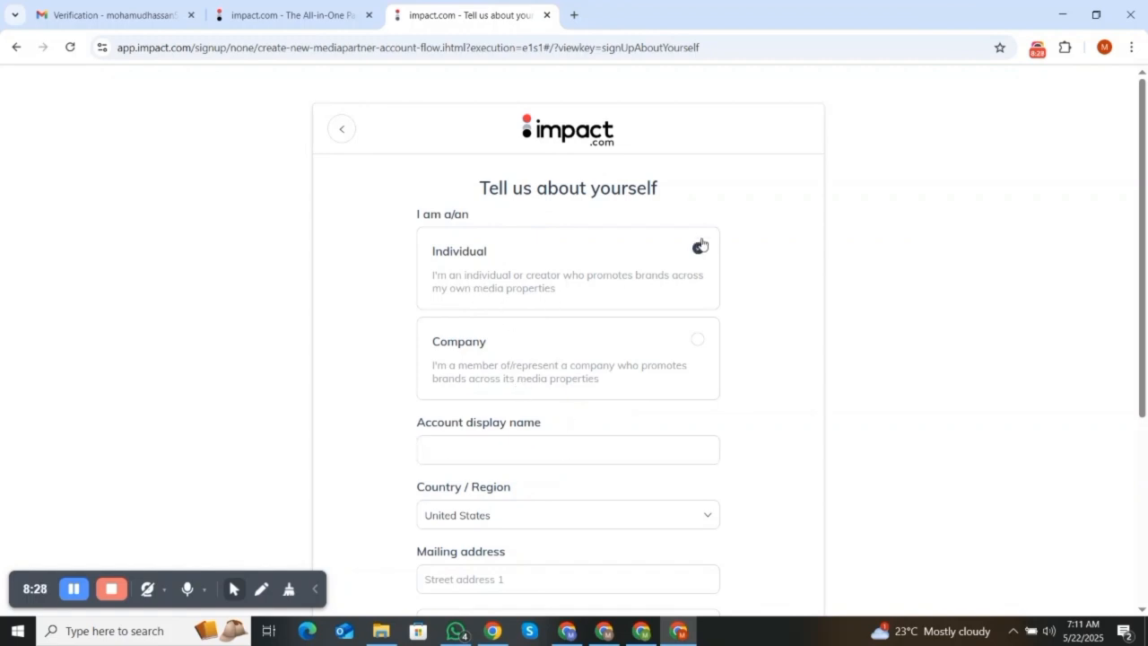
Enter a unique account display name for the Individual account and set the country to Kenya
scroll(709, 511, down, 3)
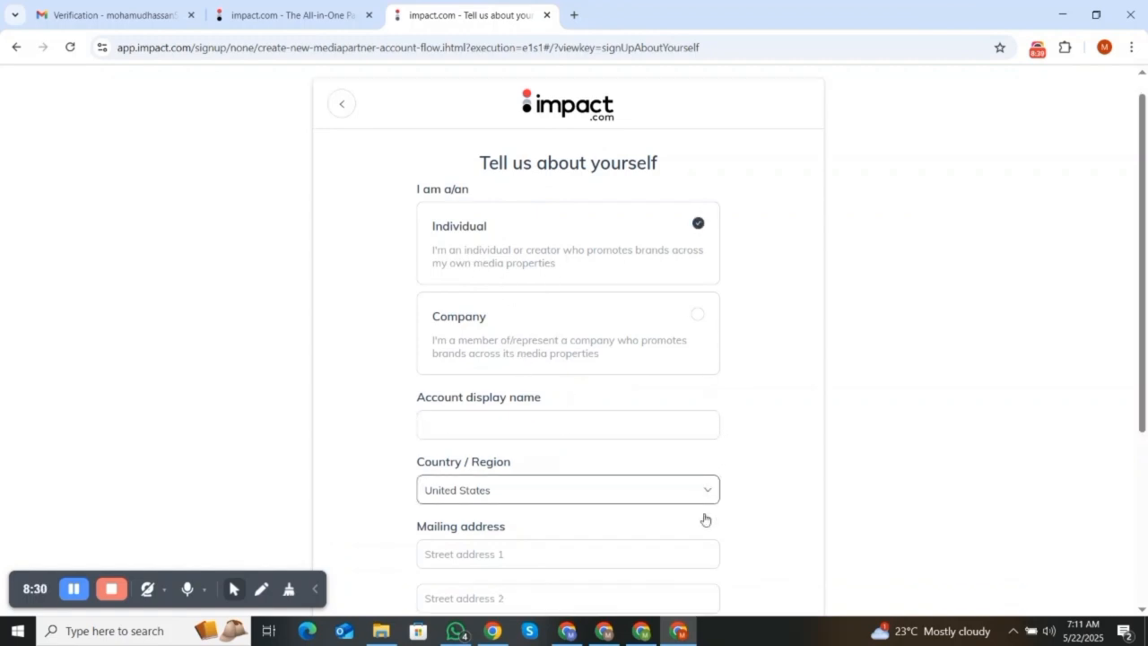
scroll(596, 475, up, 2)
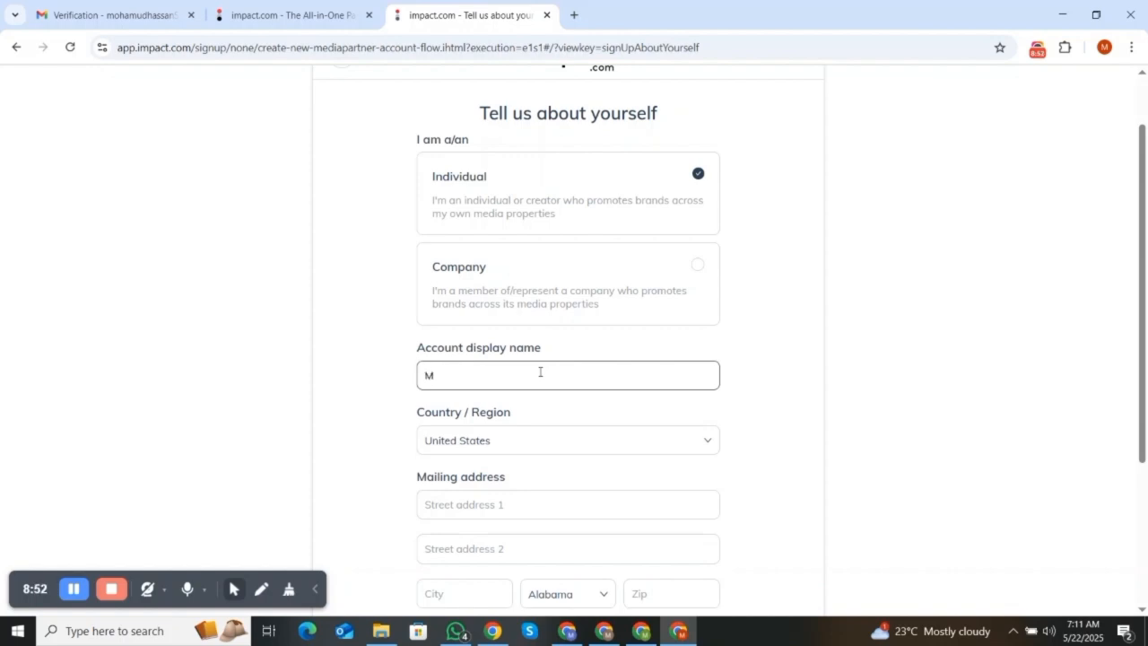
text(ohamud)
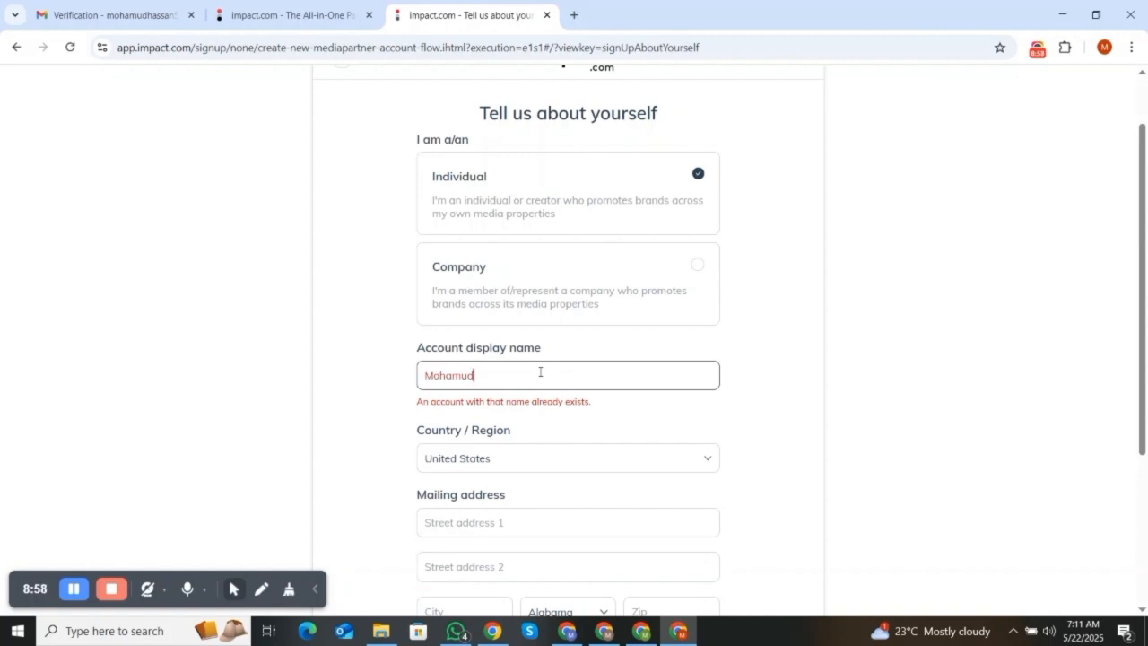
text(Y25)
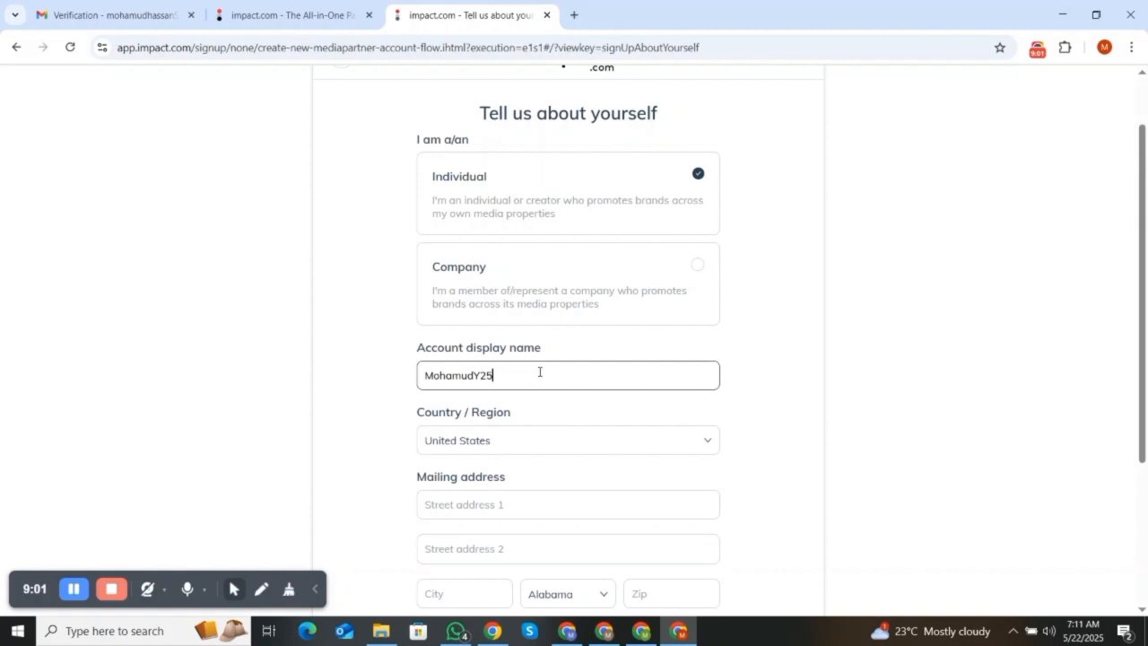
scroll(607, 476, down, 2)
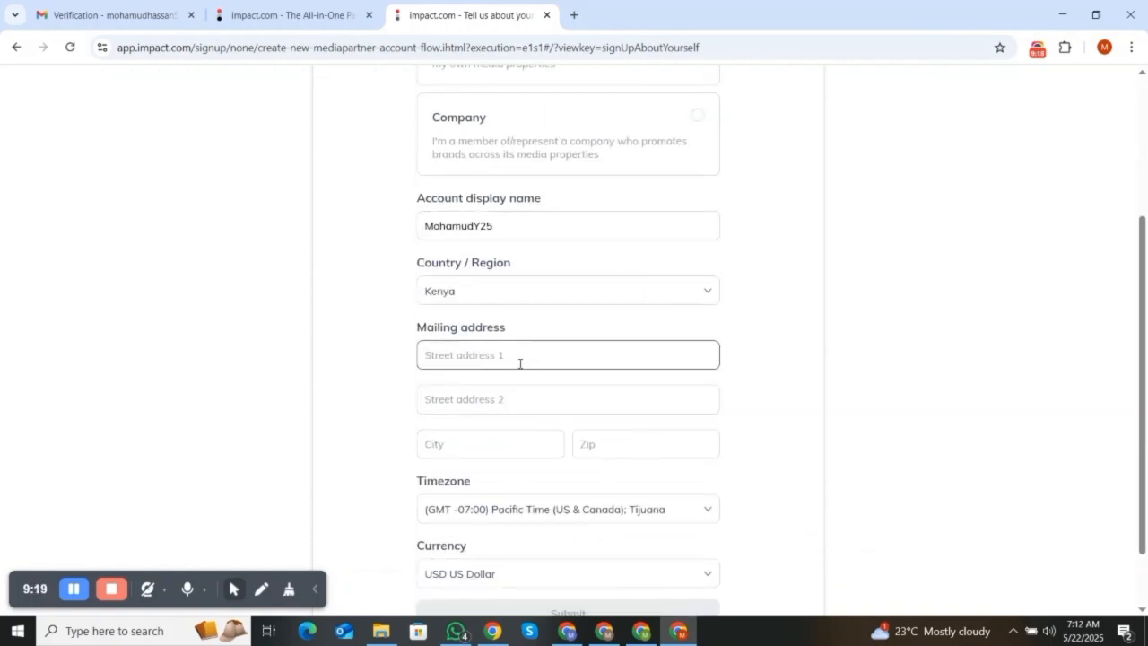
Check the mailing address fields for street address, city and zip code
click(475, 359)
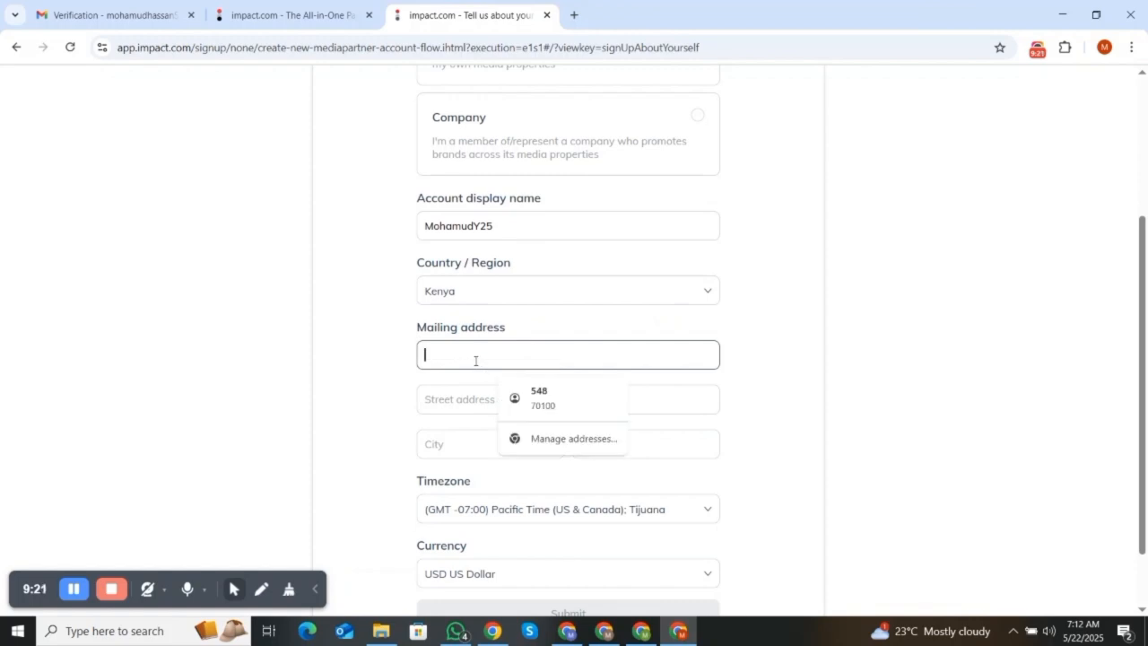
click(477, 401)
click(483, 435)
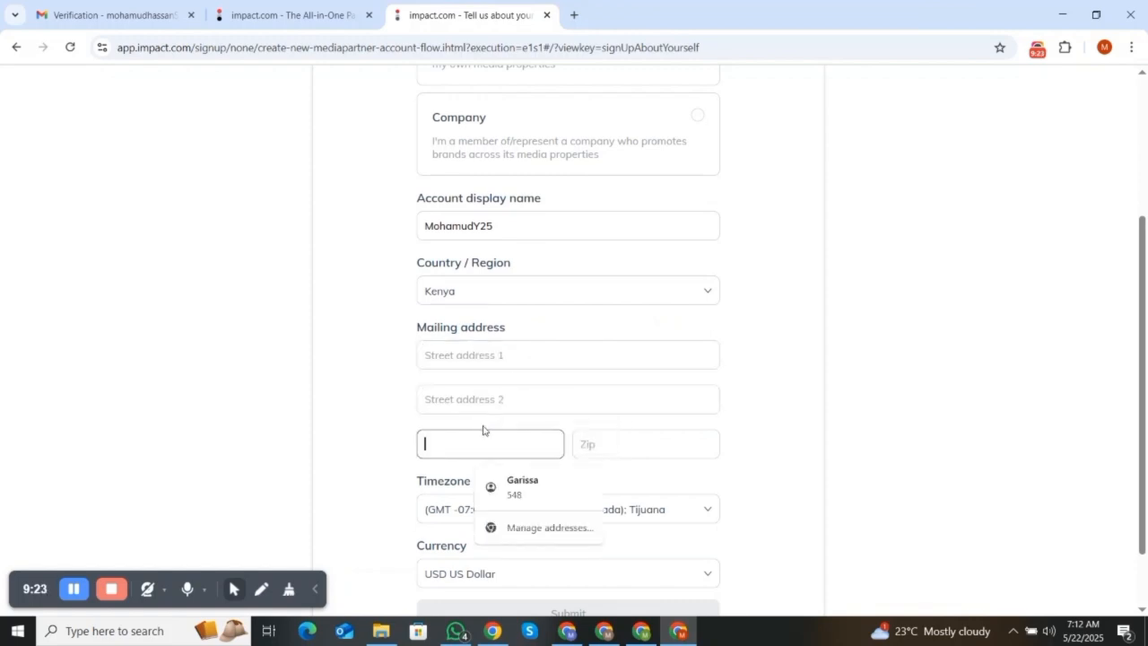
click(460, 360)
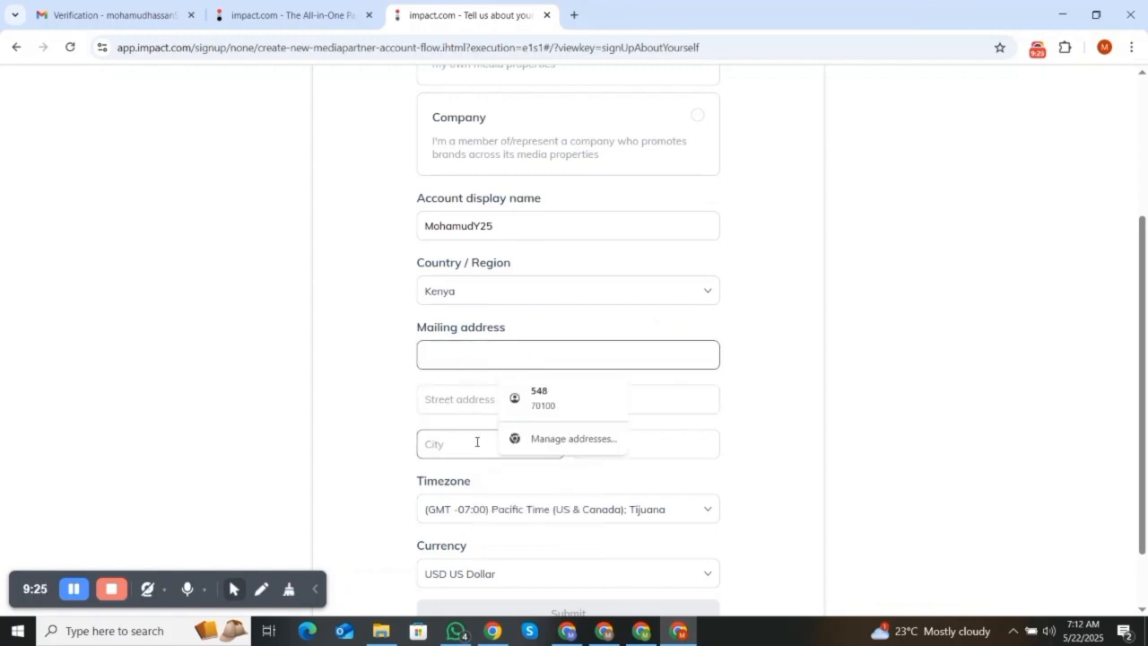
click(475, 441)
click(625, 444)
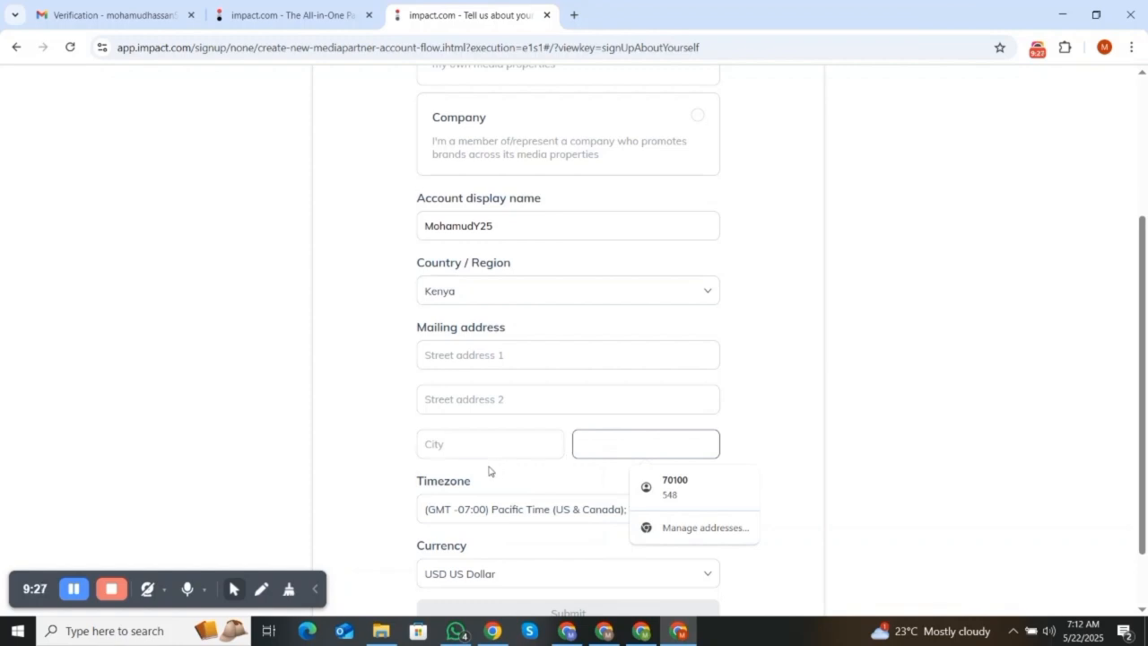
Fill in the street address, city and zip code, then submit the account details and confirm USD as the preferred currency
click(78, 584)
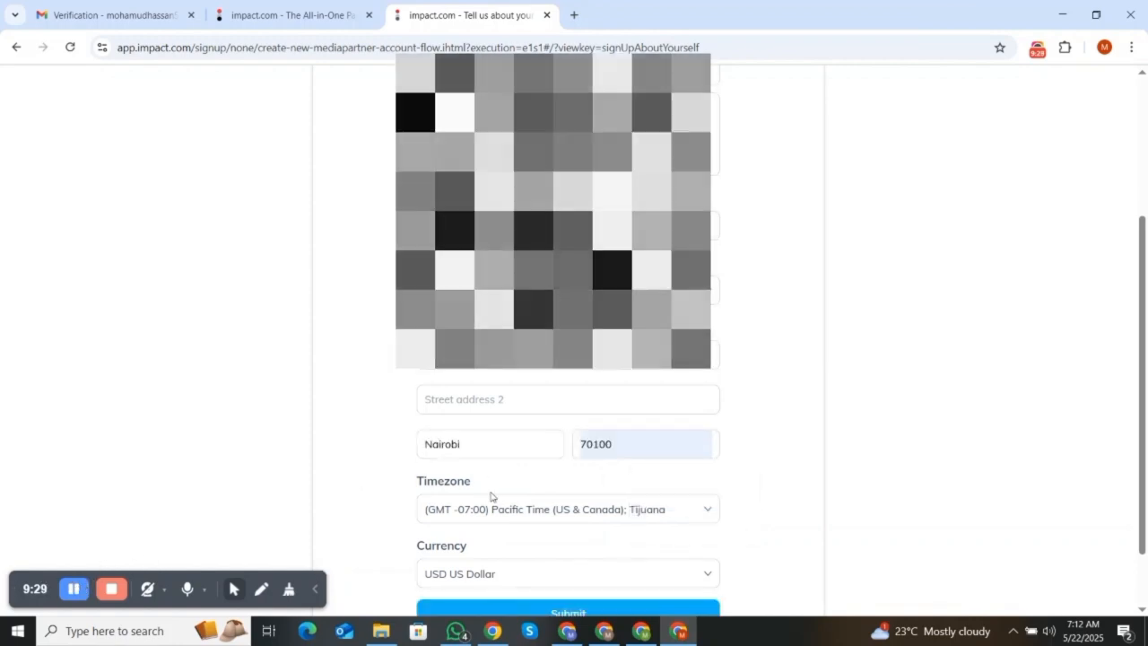
scroll(502, 502, down, 2)
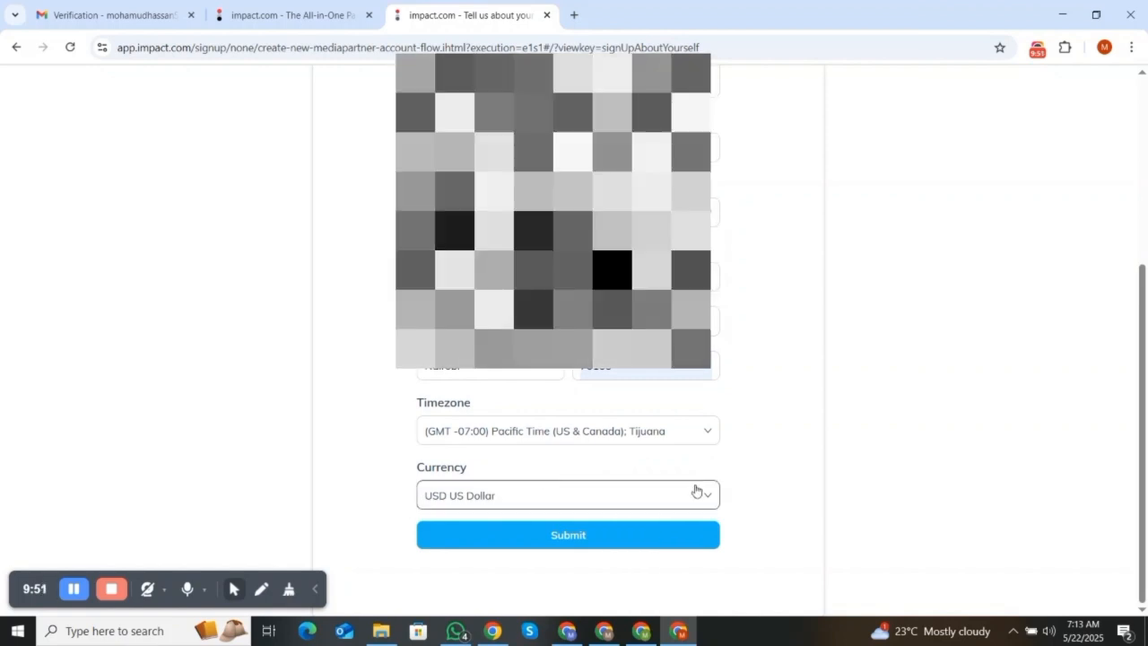
click(567, 536)
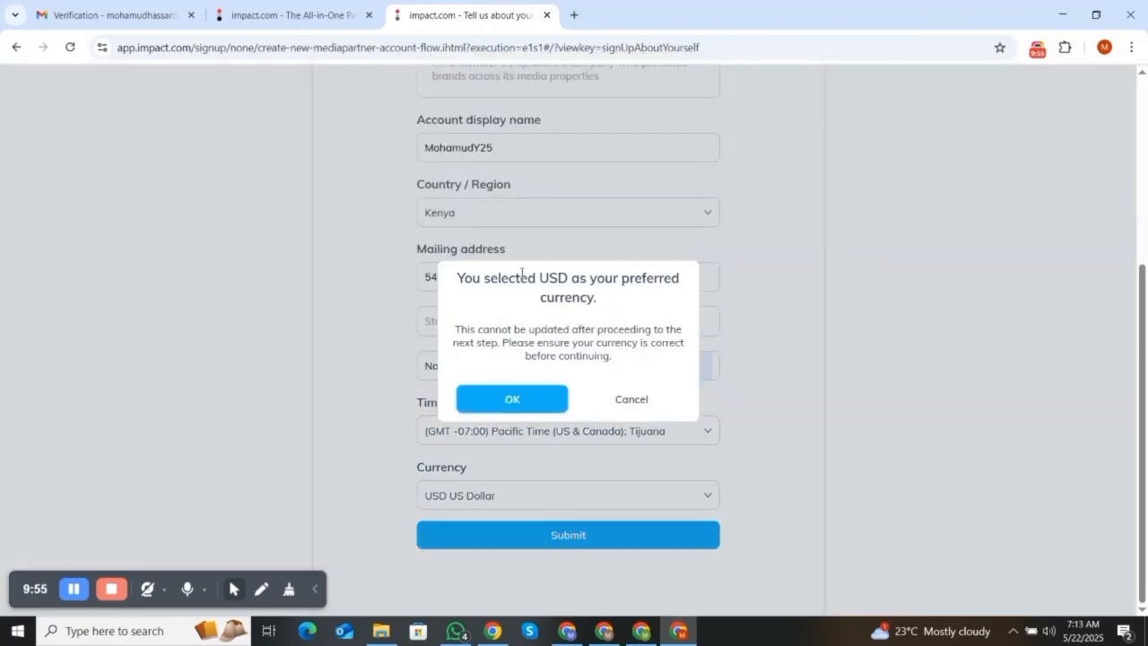
click(512, 402)
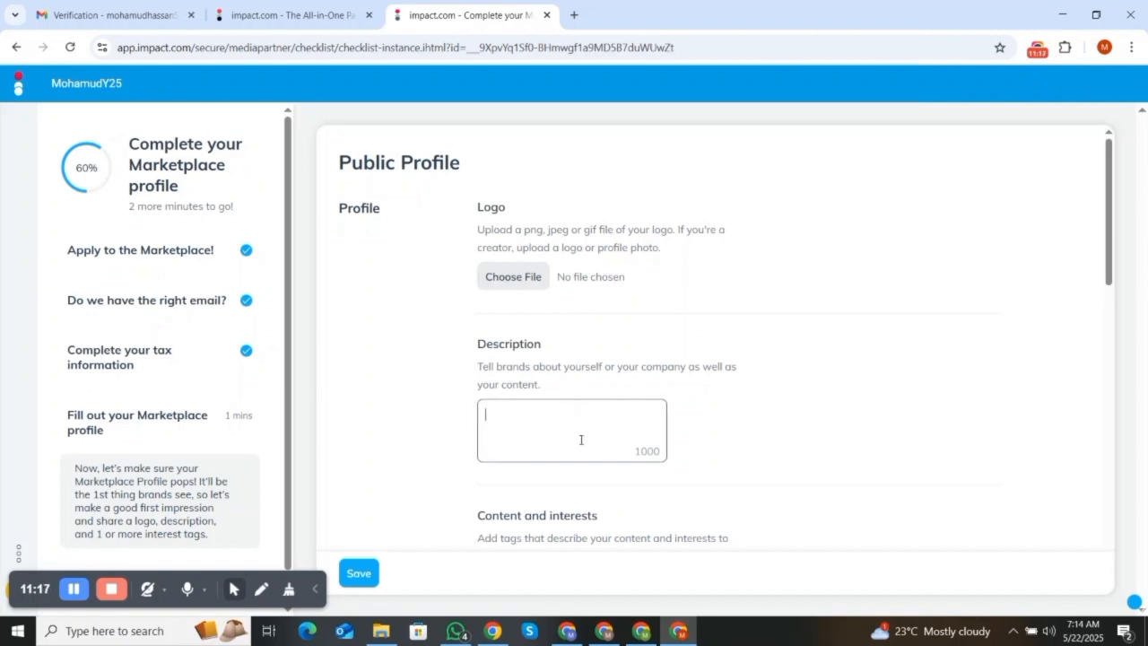
Choose the IMPACT WEBSITE LOGO image as the logo of the public profile
scroll(574, 439, down, 3)
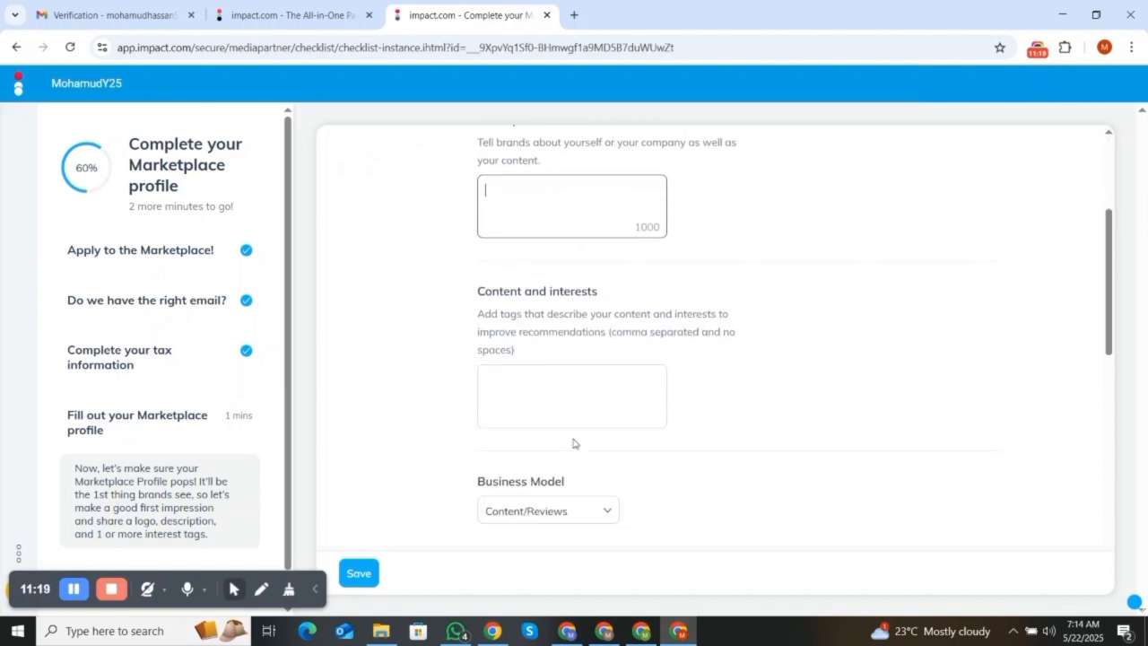
scroll(574, 442, up, 3)
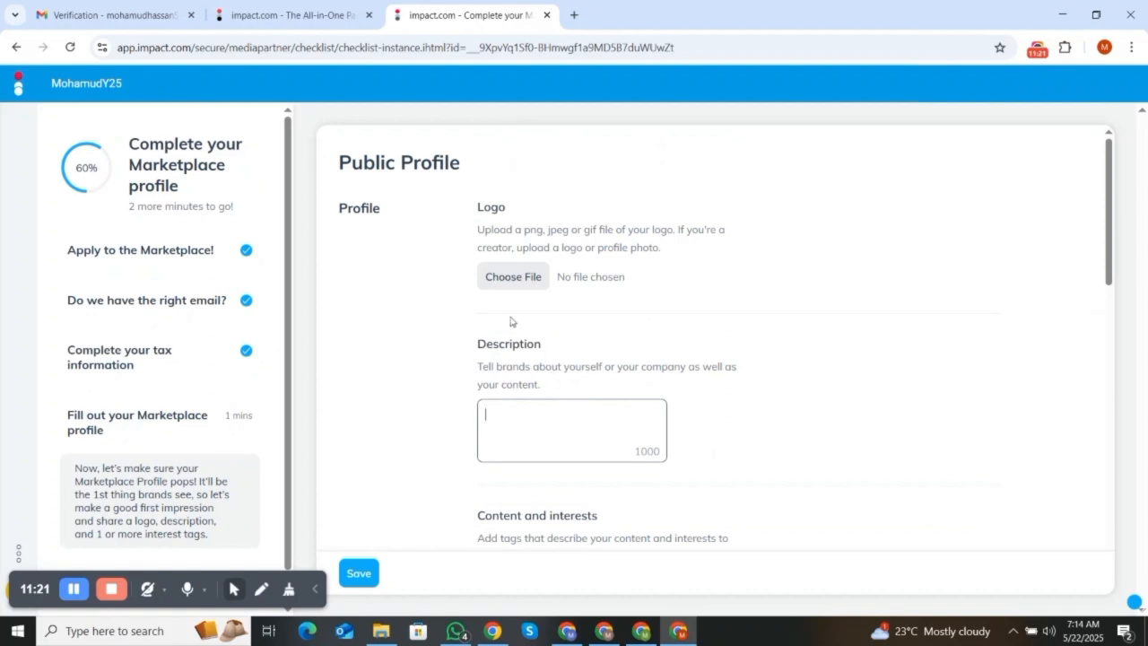
click(508, 279)
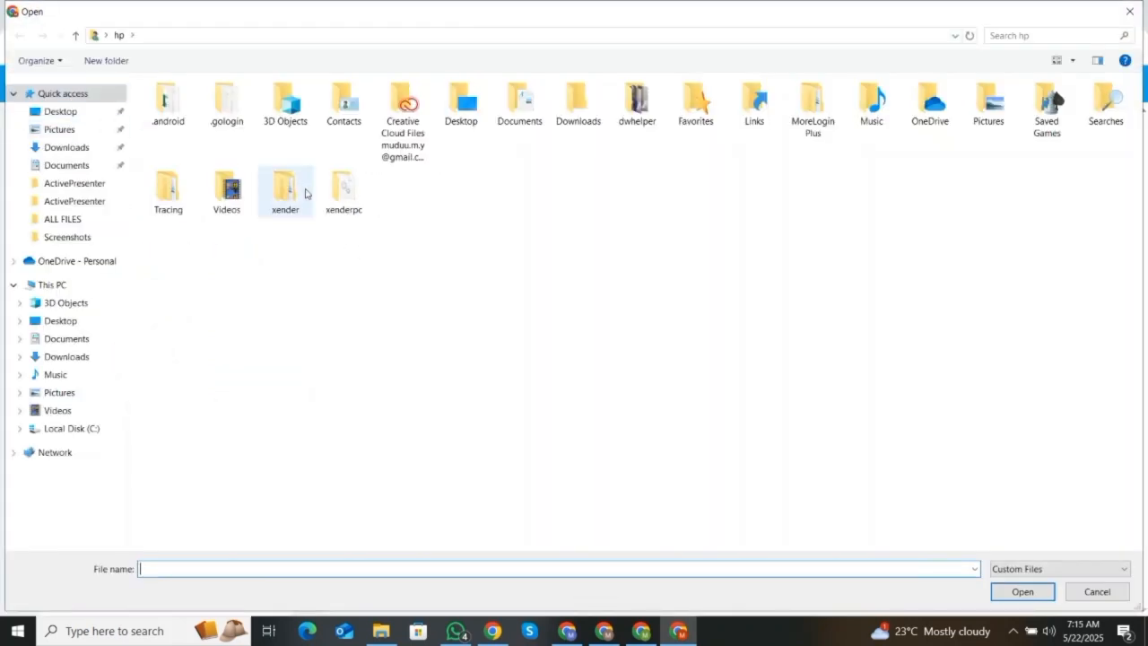
click(77, 94)
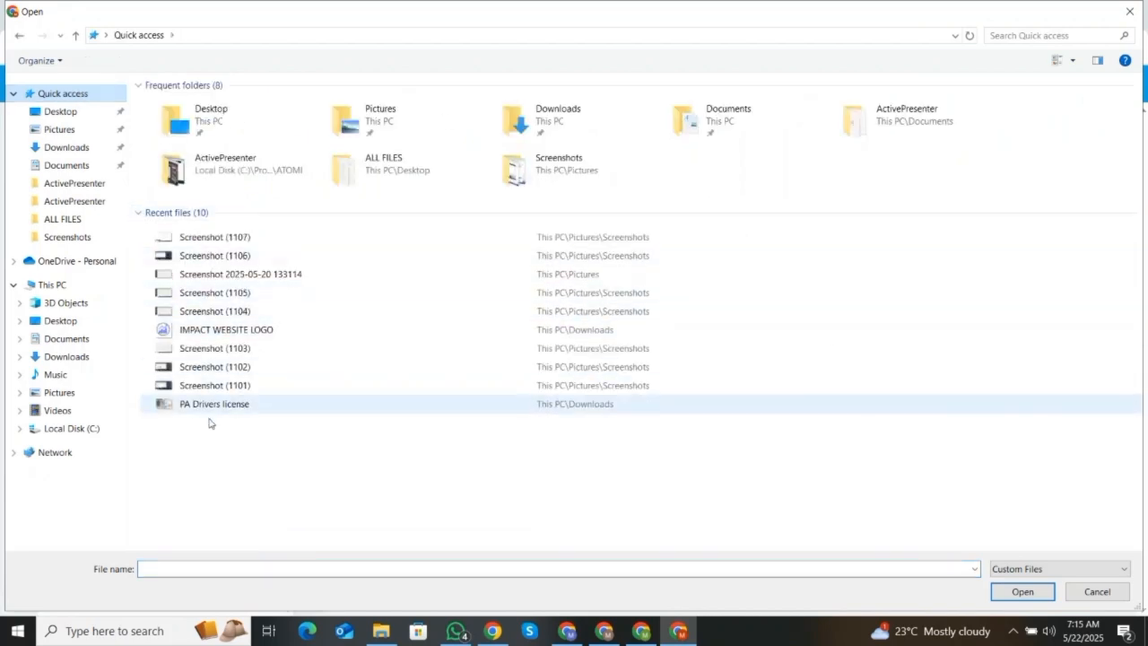
click(212, 334)
click(1023, 592)
Copy the blog description from the untitled Google Docs document and paste it as the description on the impact.com public profile
click(483, 439)
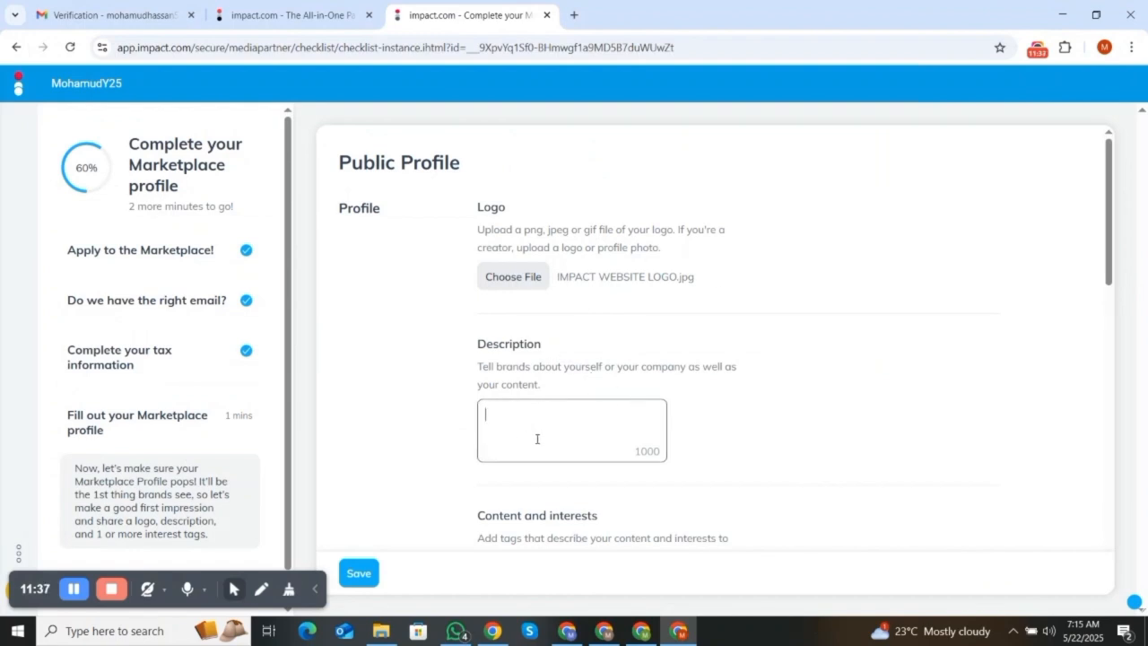
click(572, 630)
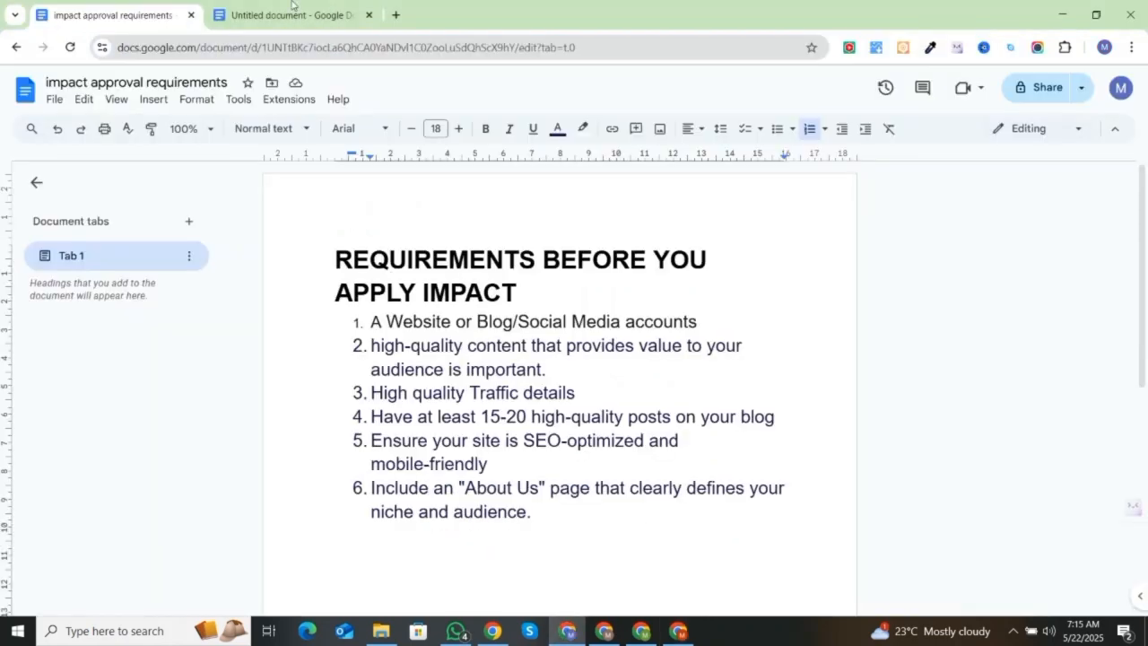
click(293, 9)
drag(331, 237, 383, 286)
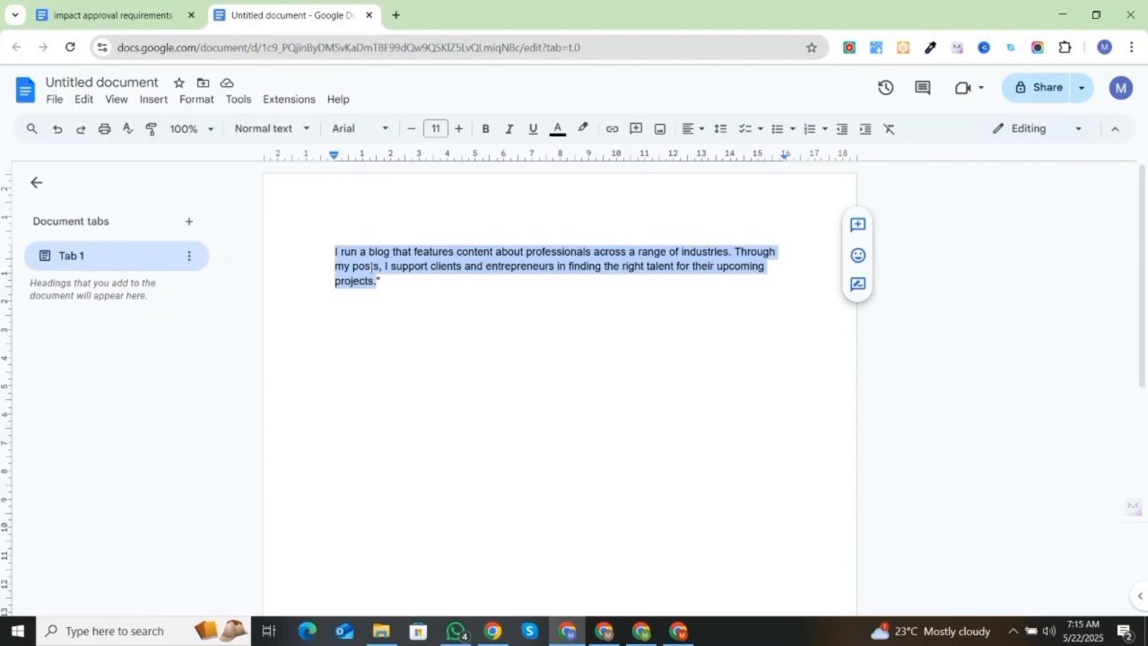
right_click(370, 275)
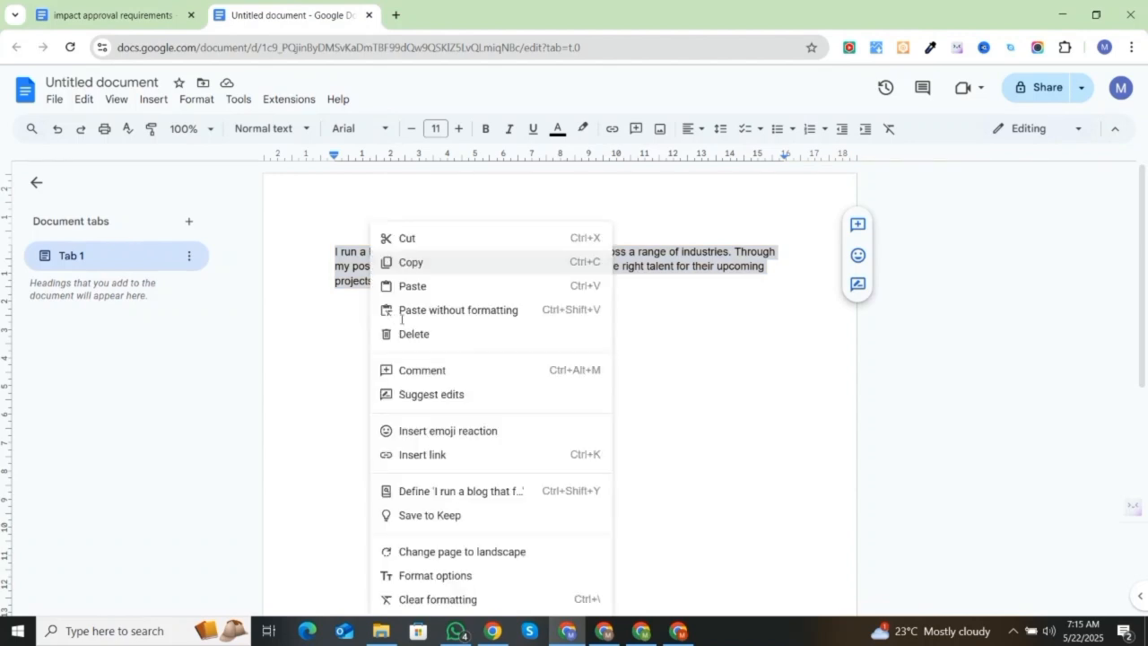
click(423, 262)
click(689, 627)
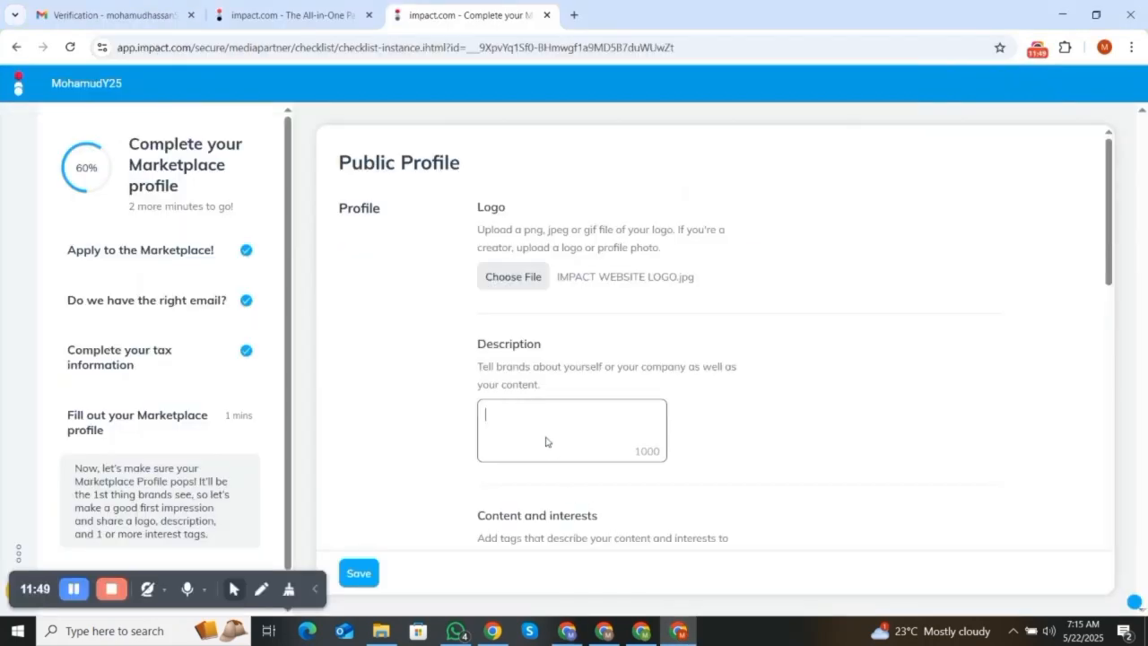
right_click(544, 428)
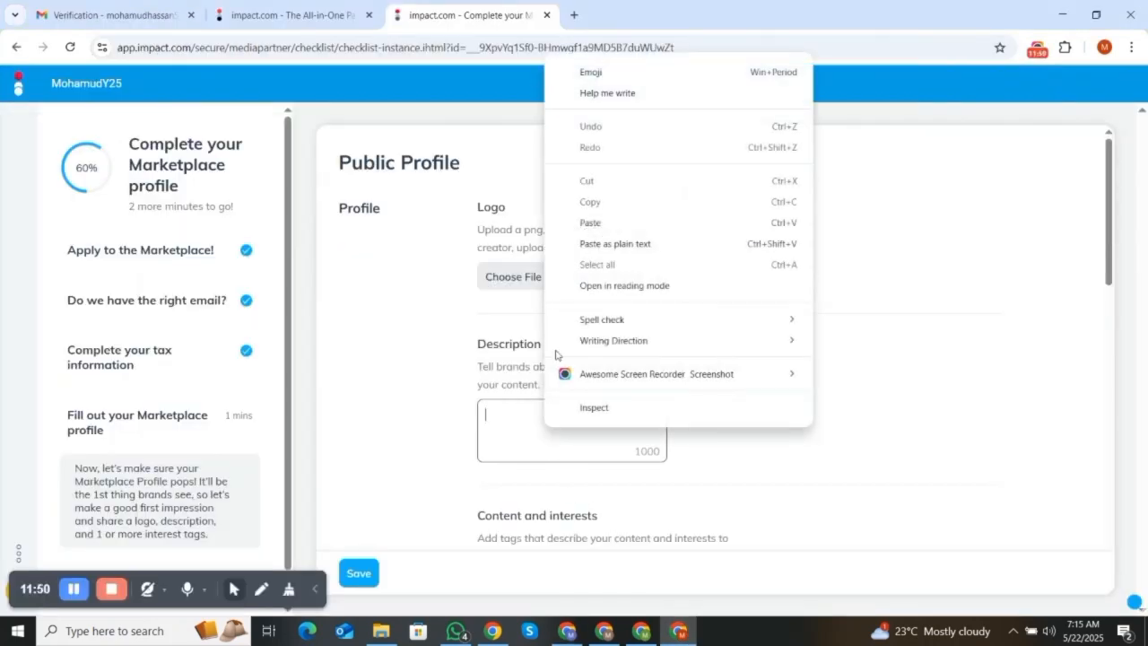
click(592, 220)
Look through the remaining public profile sections down to Pause Profile and try to save the profile
scroll(634, 421, down, 6)
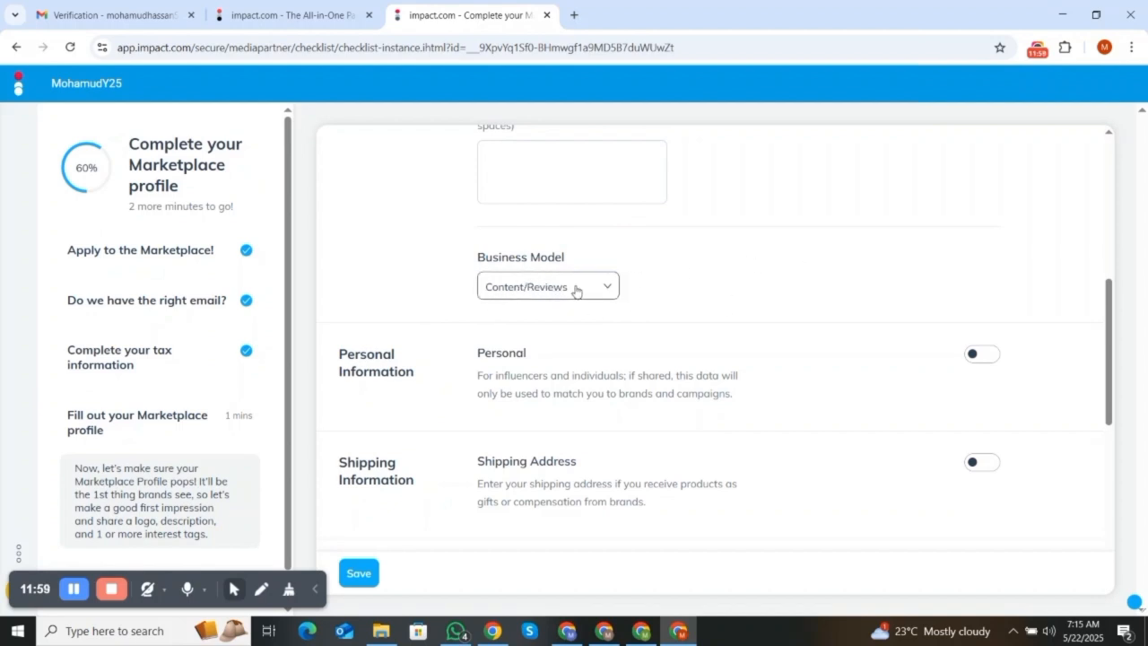
scroll(572, 448, down, 4)
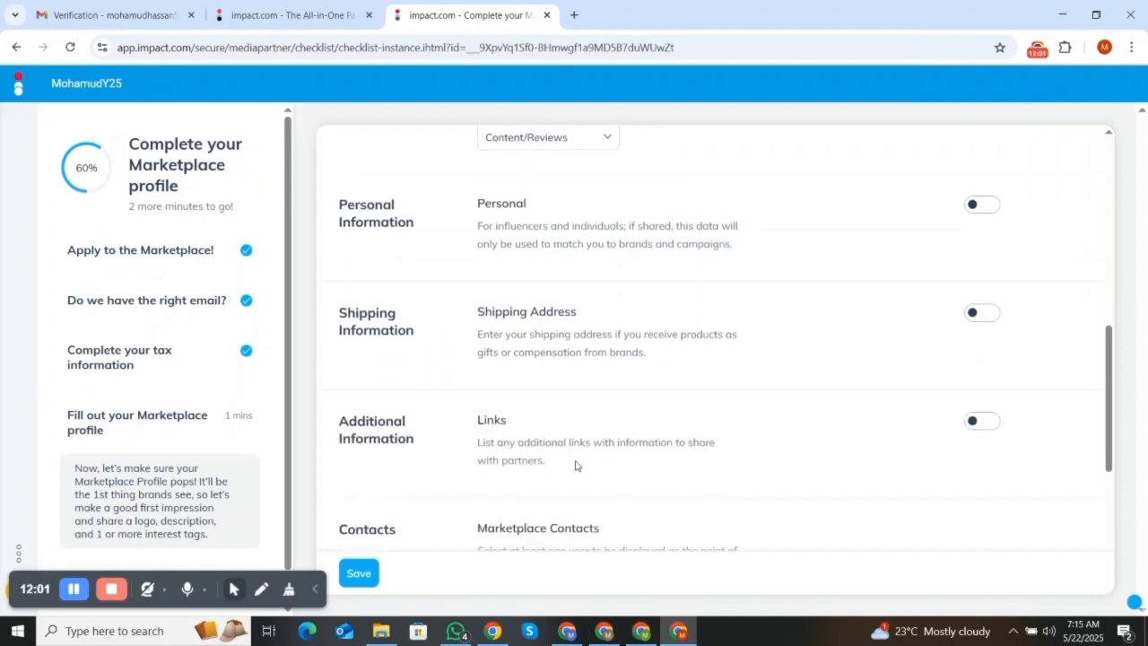
scroll(571, 484, down, 2)
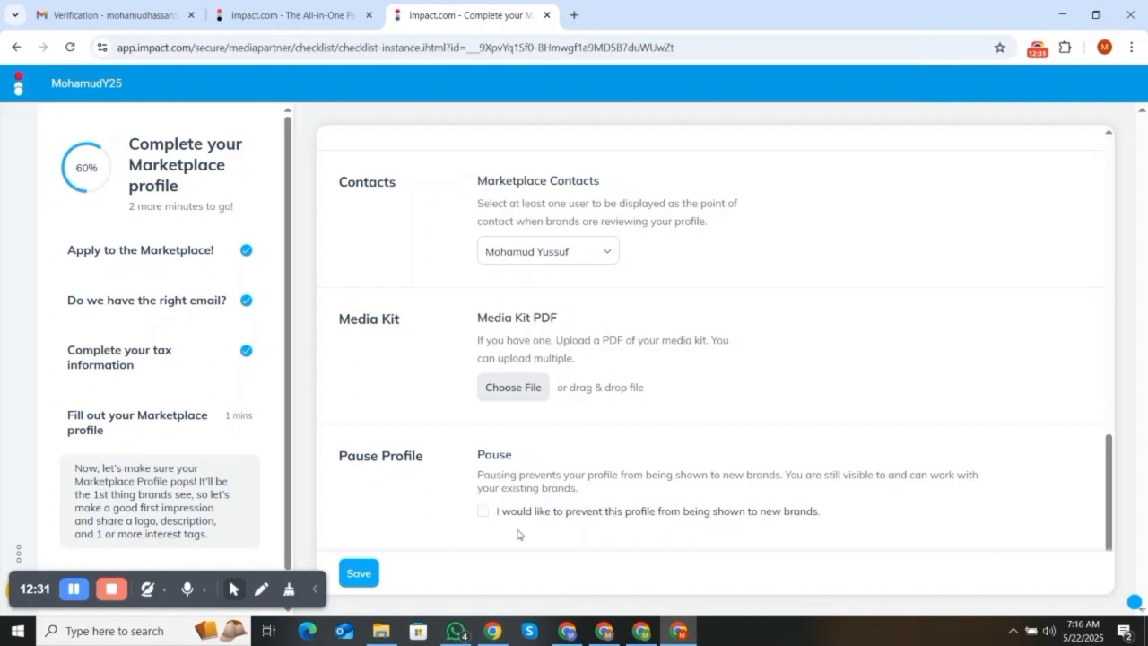
click(358, 575)
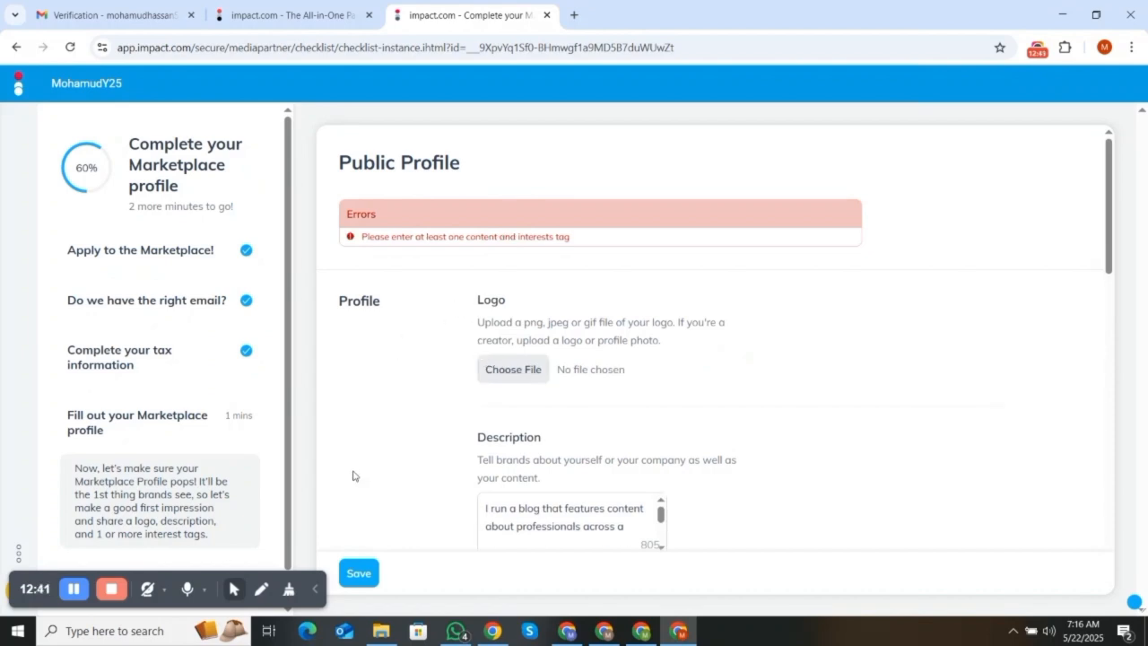
Enter "website design, affiliate marketer, content creater" as the content and interests tags and submit the public profile
scroll(422, 458, down, 4)
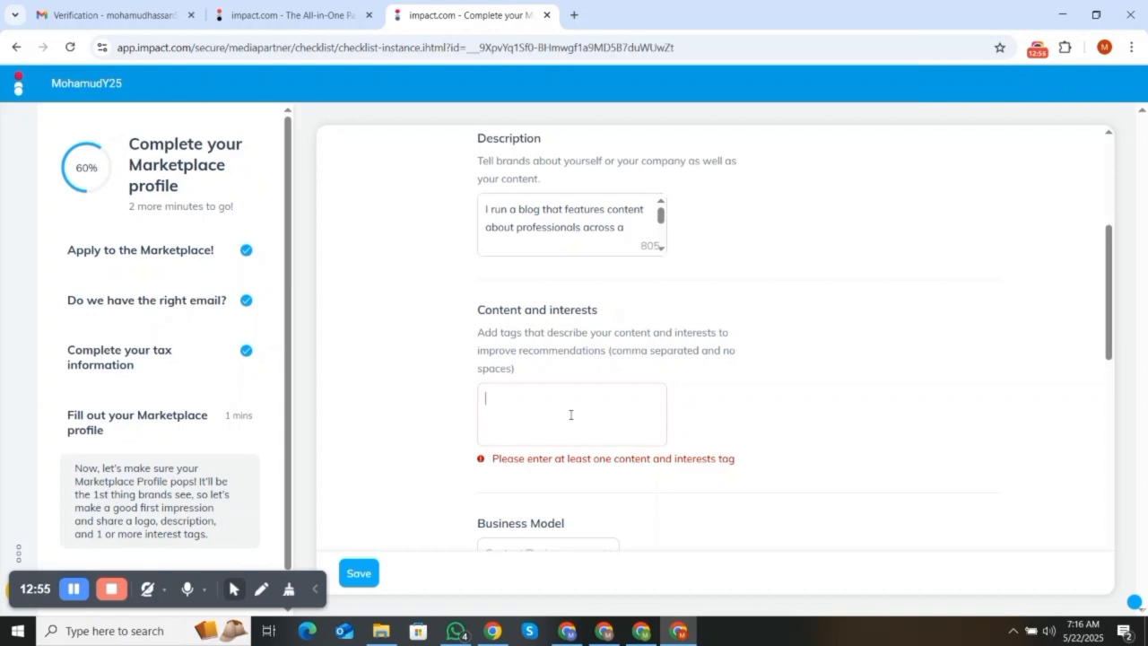
text(website design, affil)
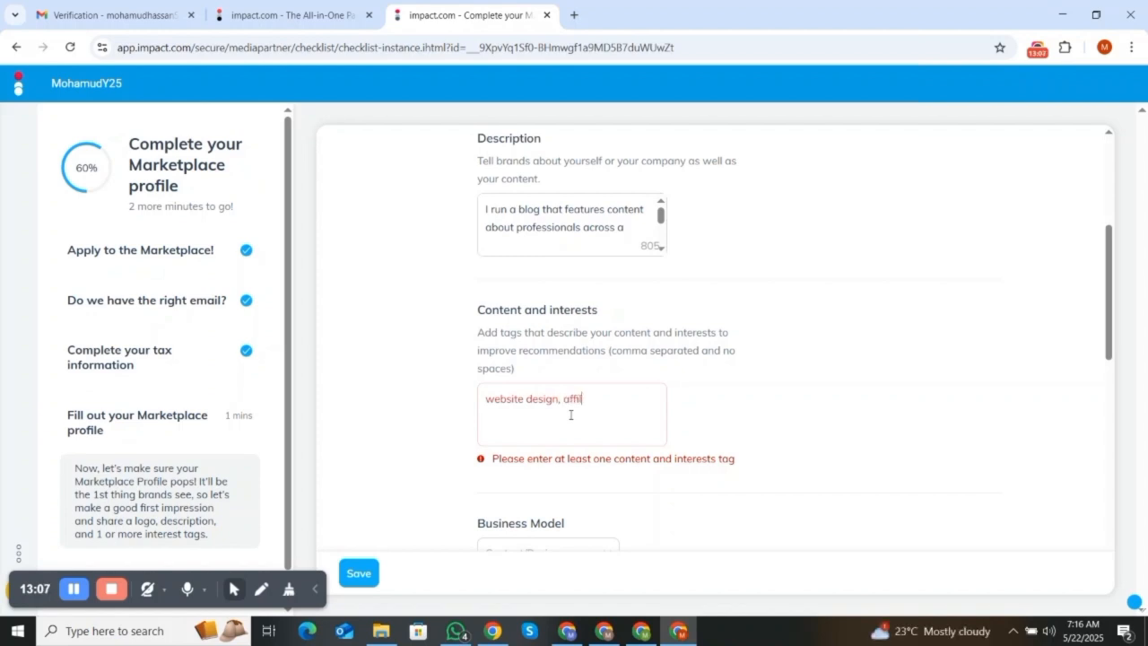
text(iate mar)
text(content crea)
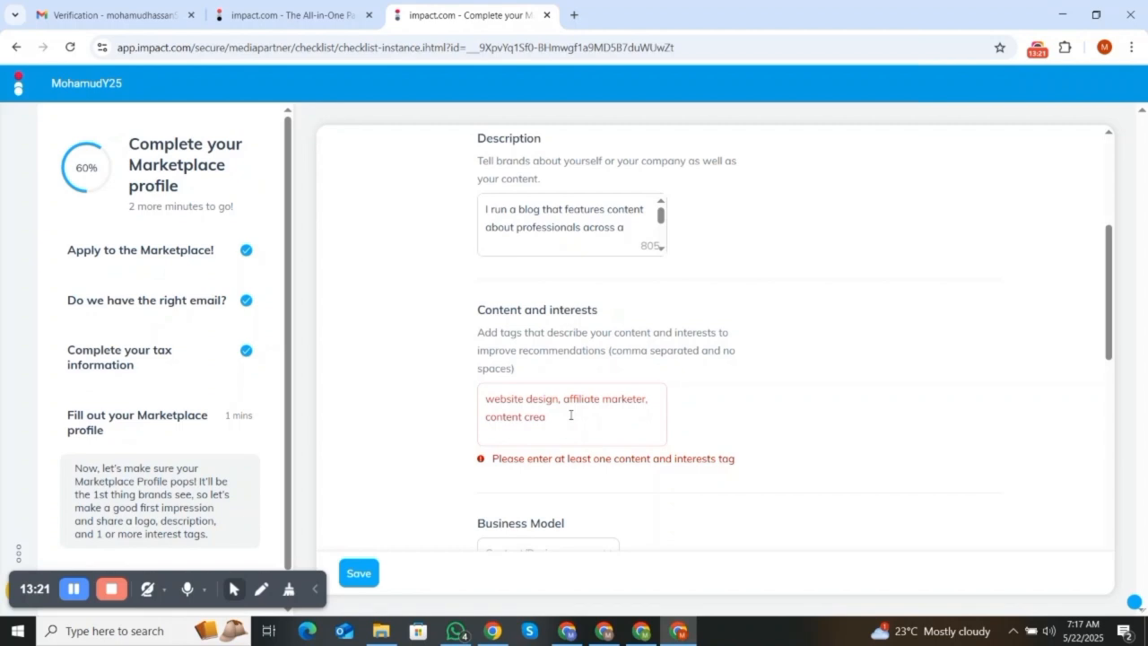
key(BackSpace)
key(BackSpace)
scroll(639, 497, down, 3)
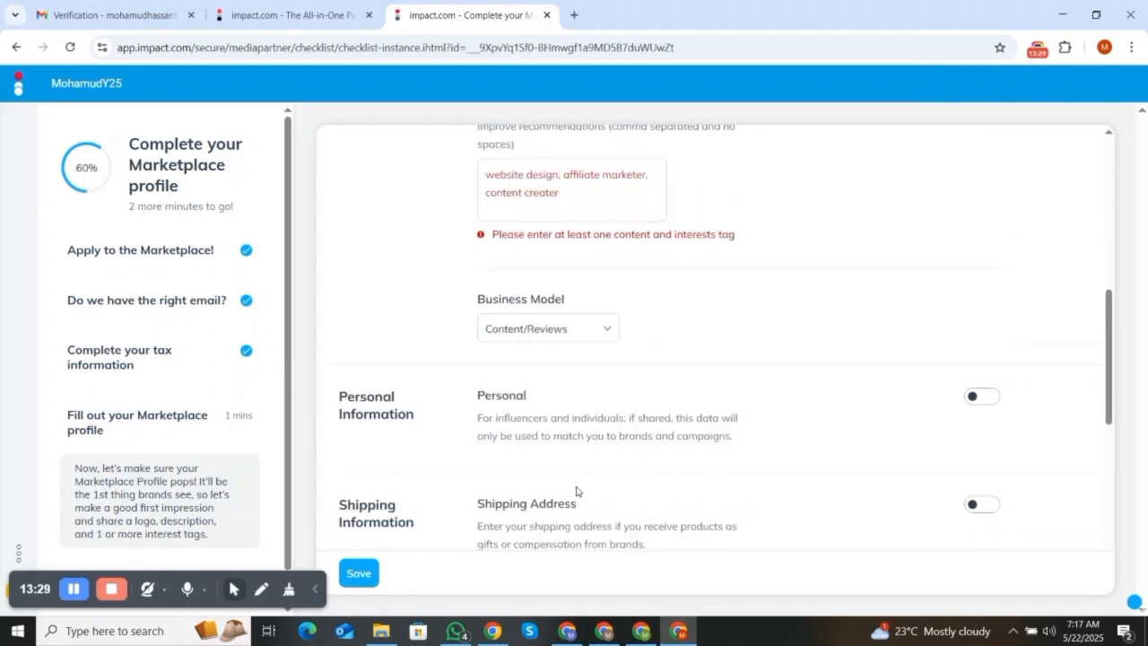
click(350, 575)
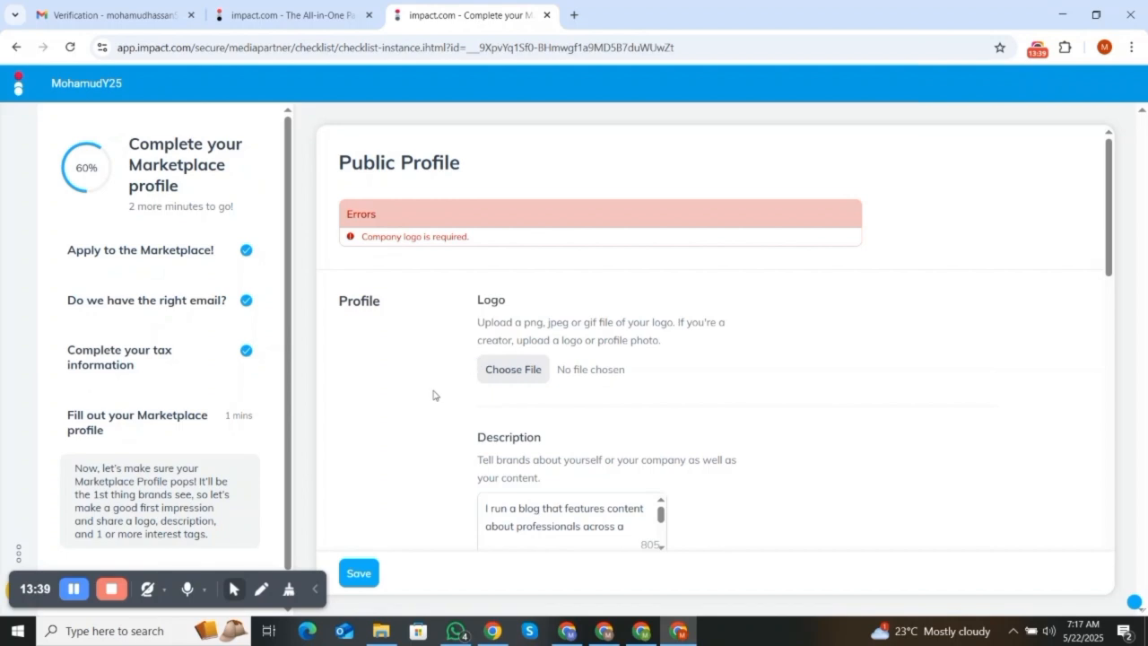
Attach the IMPACT WEBSITE LOGO image again as the required company logo and save the public profile
scroll(510, 374, down, 4)
scroll(529, 341, up, 3)
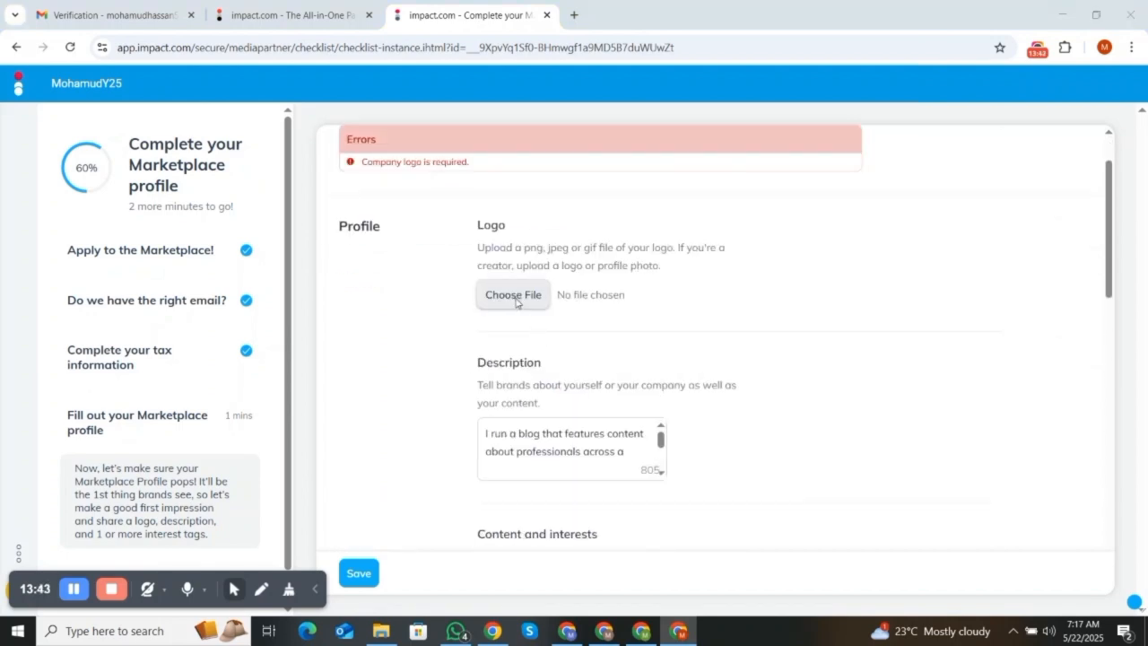
click(516, 302)
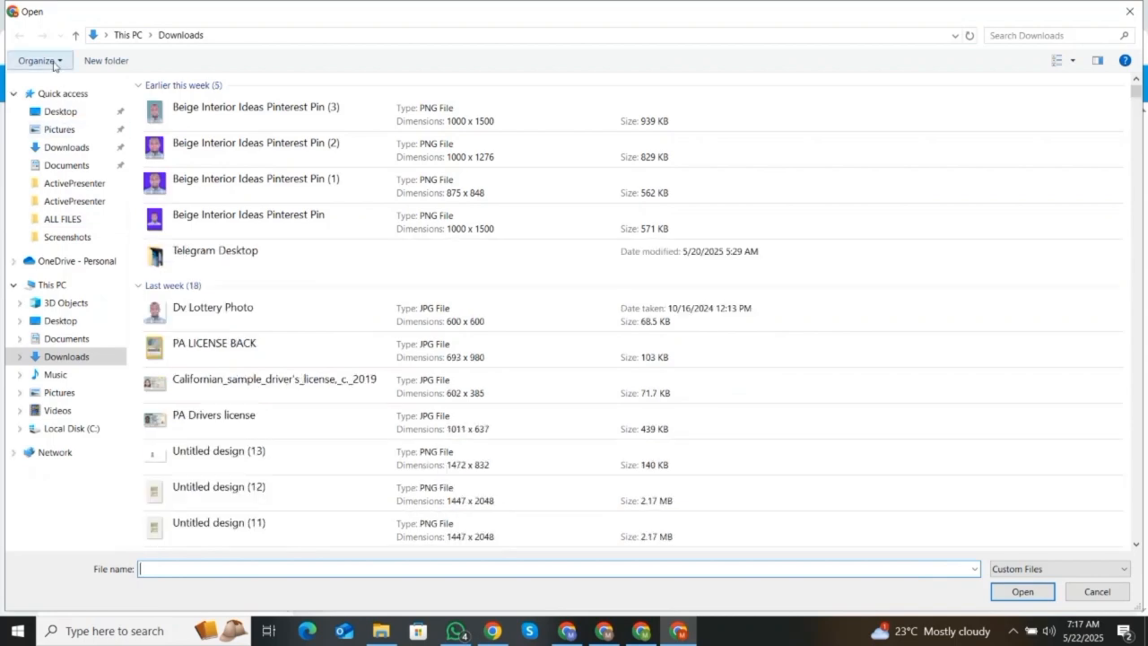
click(79, 94)
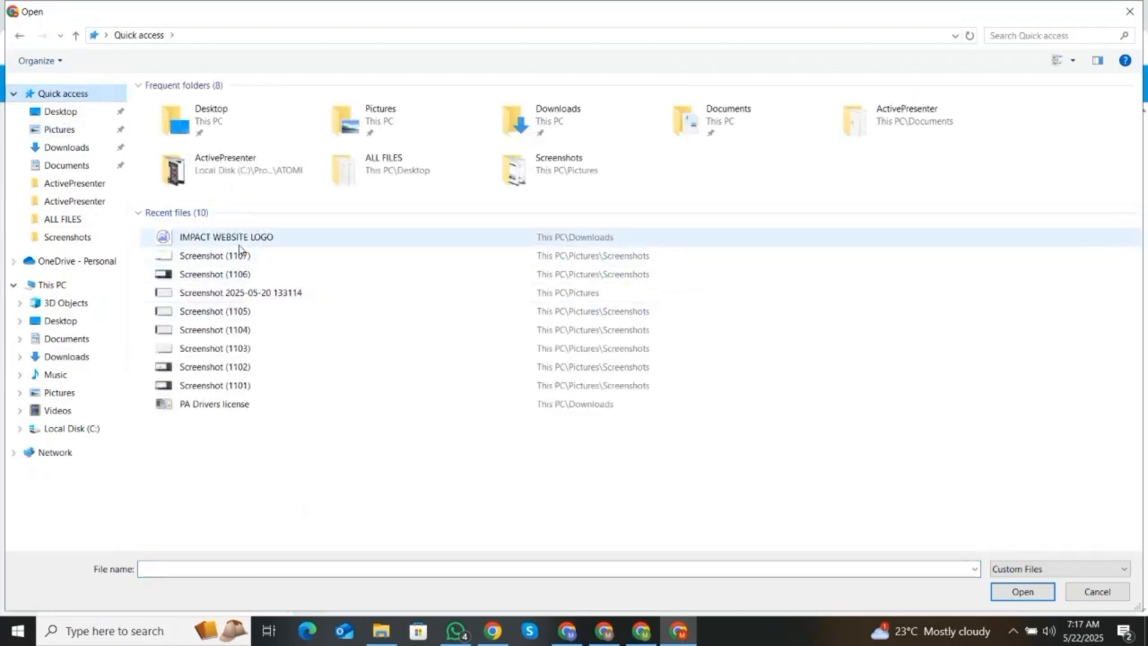
click(237, 240)
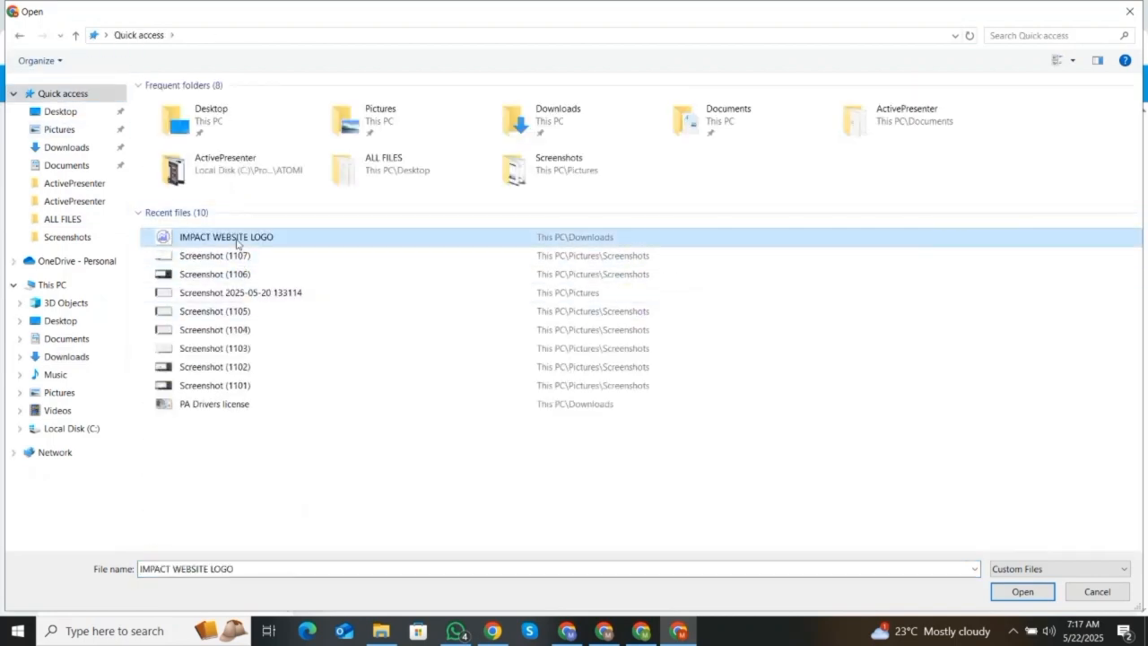
click(1021, 591)
scroll(504, 529, down, 3)
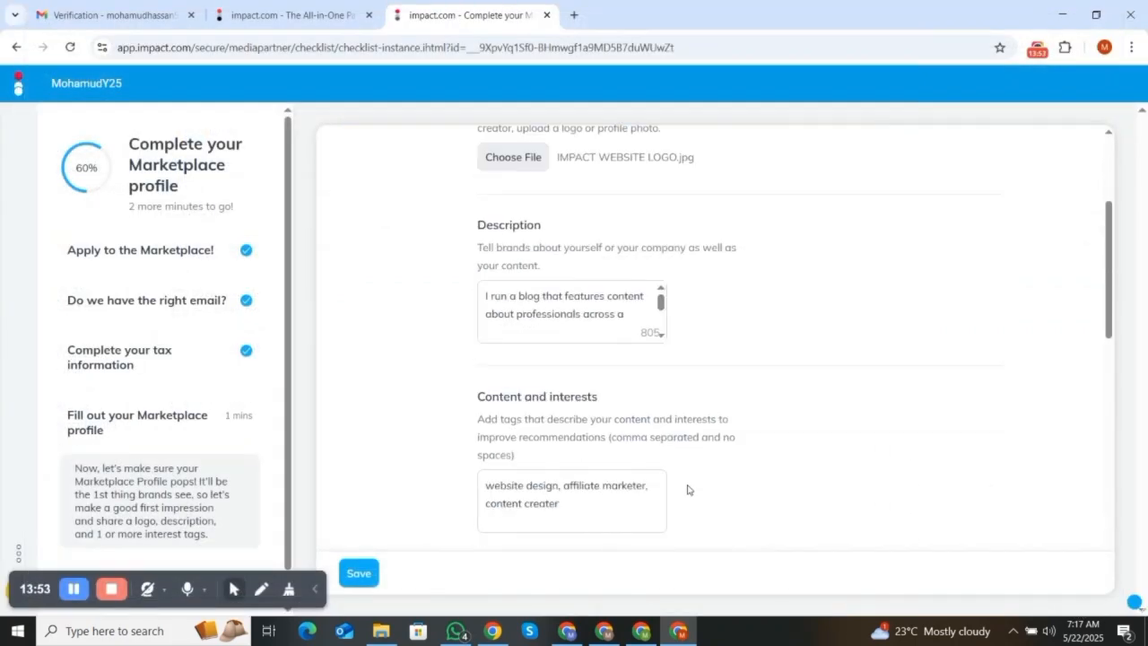
click(360, 574)
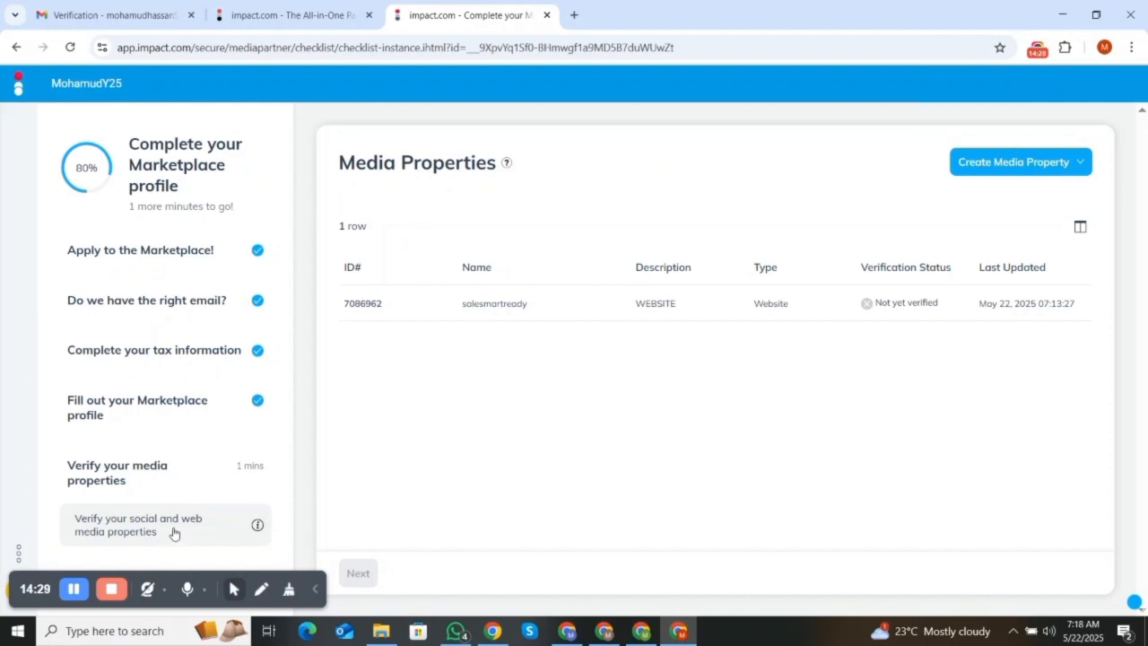
Start a new website media property, choosing to add the website manually
click(1085, 163)
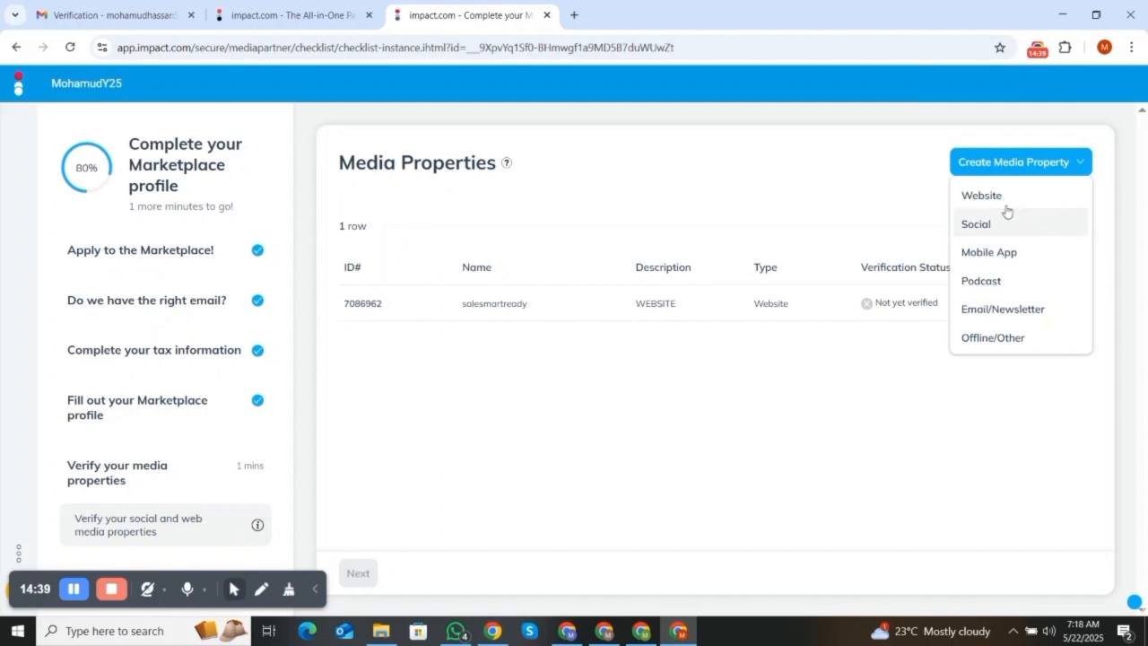
click(980, 196)
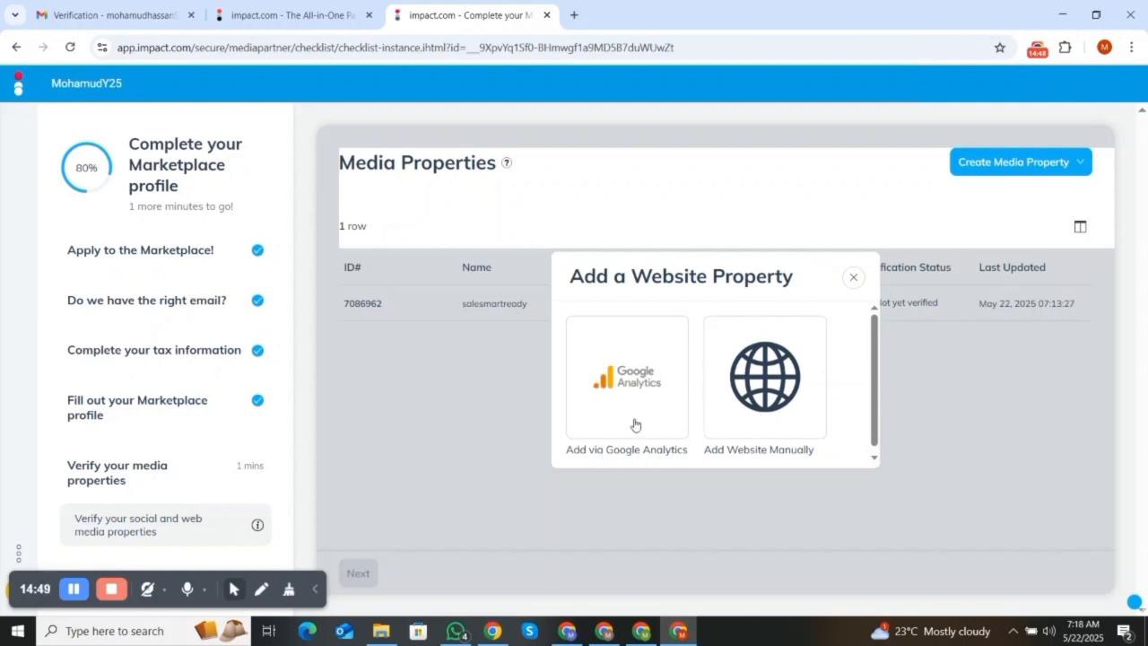
click(773, 384)
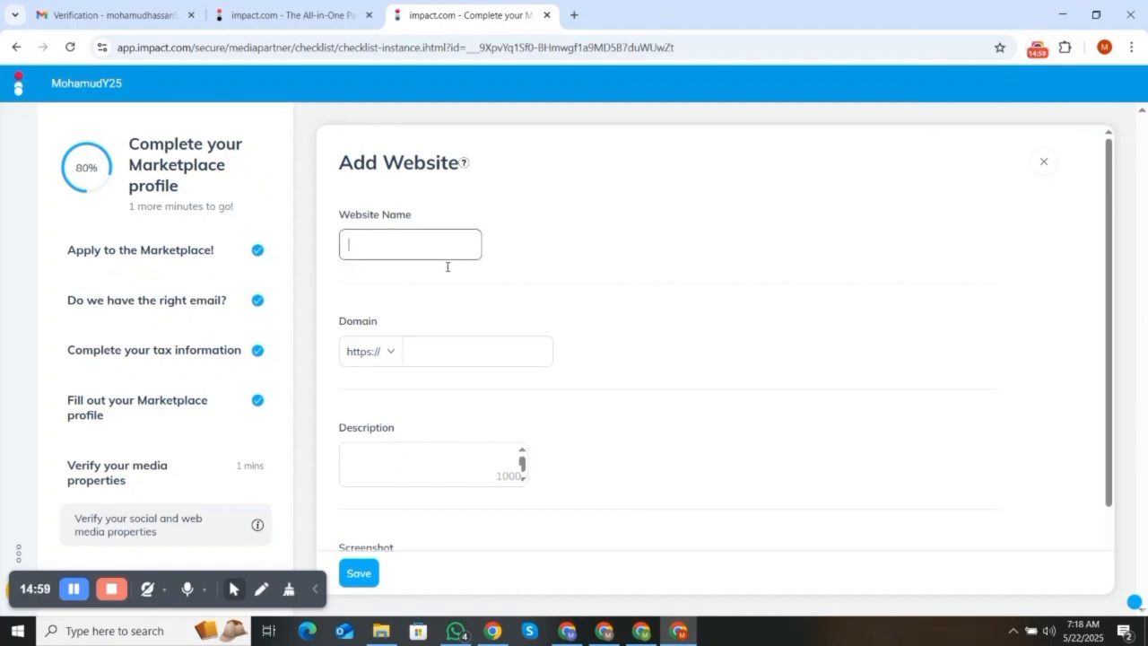
click(492, 353)
click(474, 456)
click(409, 253)
click(605, 630)
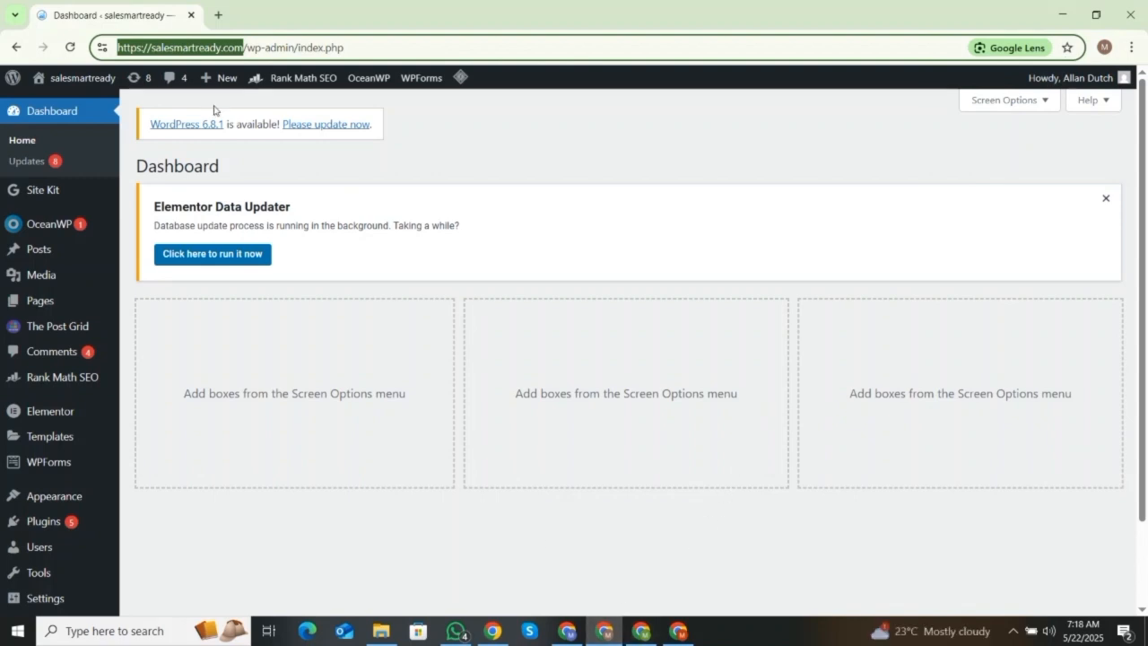
right_click(149, 49)
click(205, 185)
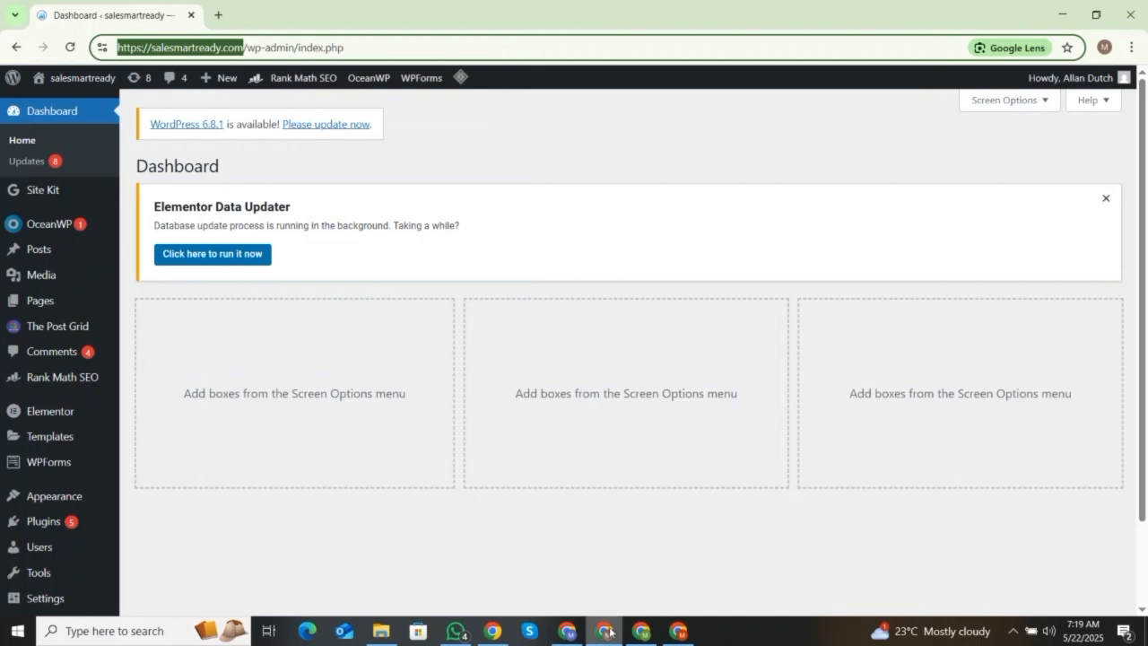
click(678, 631)
click(478, 357)
right_click(479, 361)
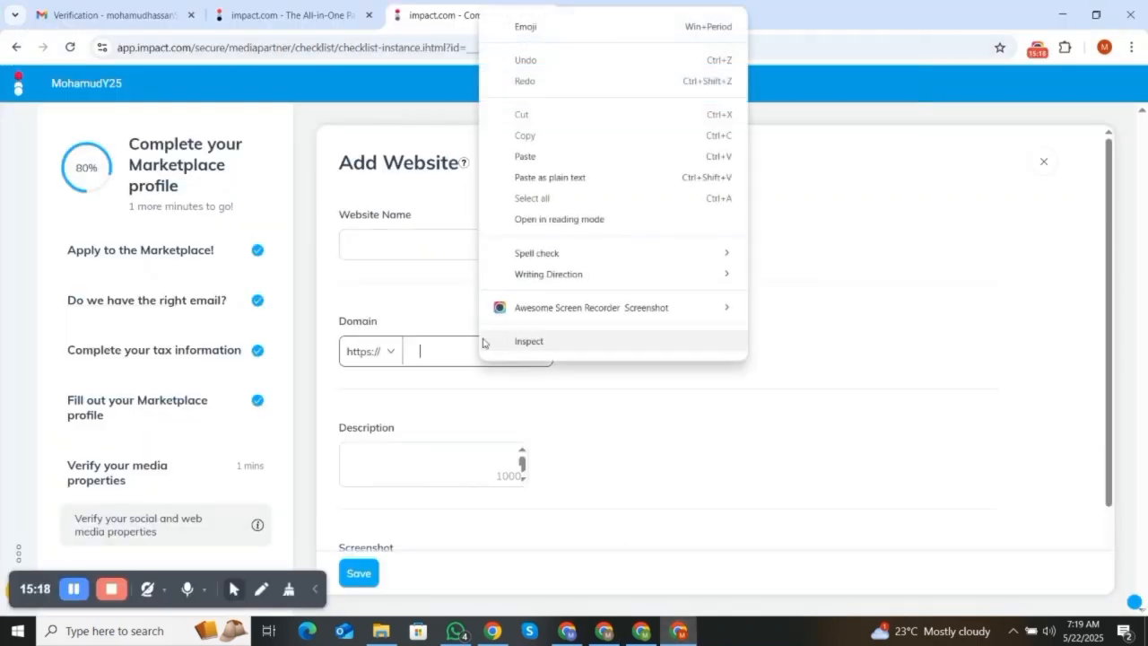
click(550, 153)
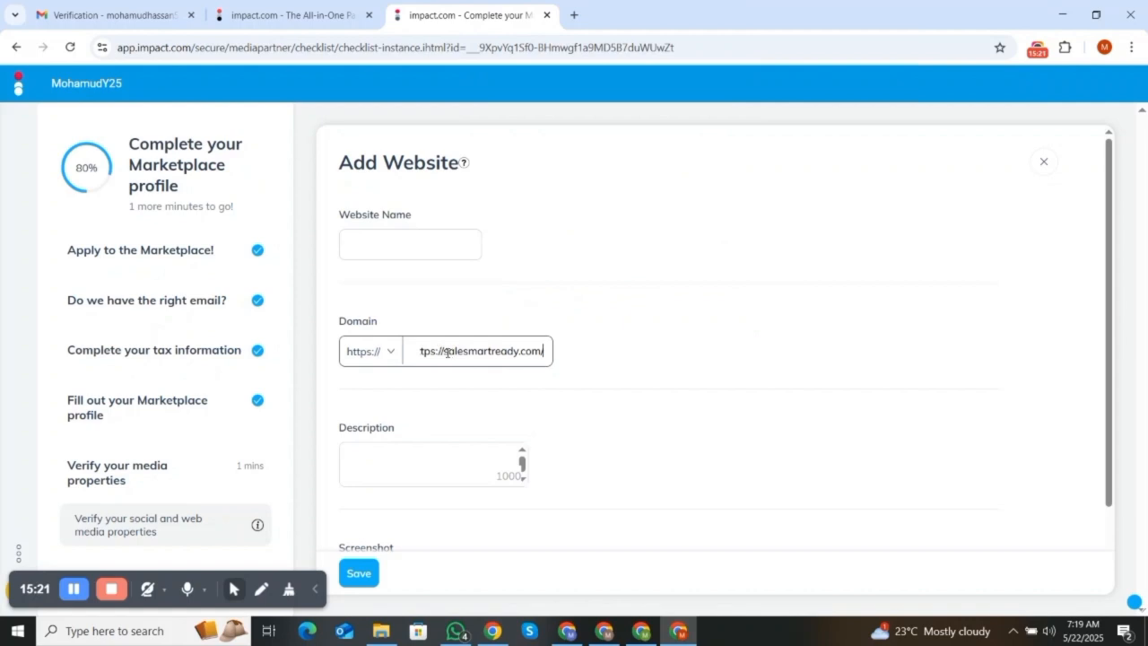
key(BackSpace)
key(BackSpace)
key(BackSpace)
key(BackSpace)
key(BackSpace)
key(BackSpace)
key(BackSpace)
key(BackSpace)
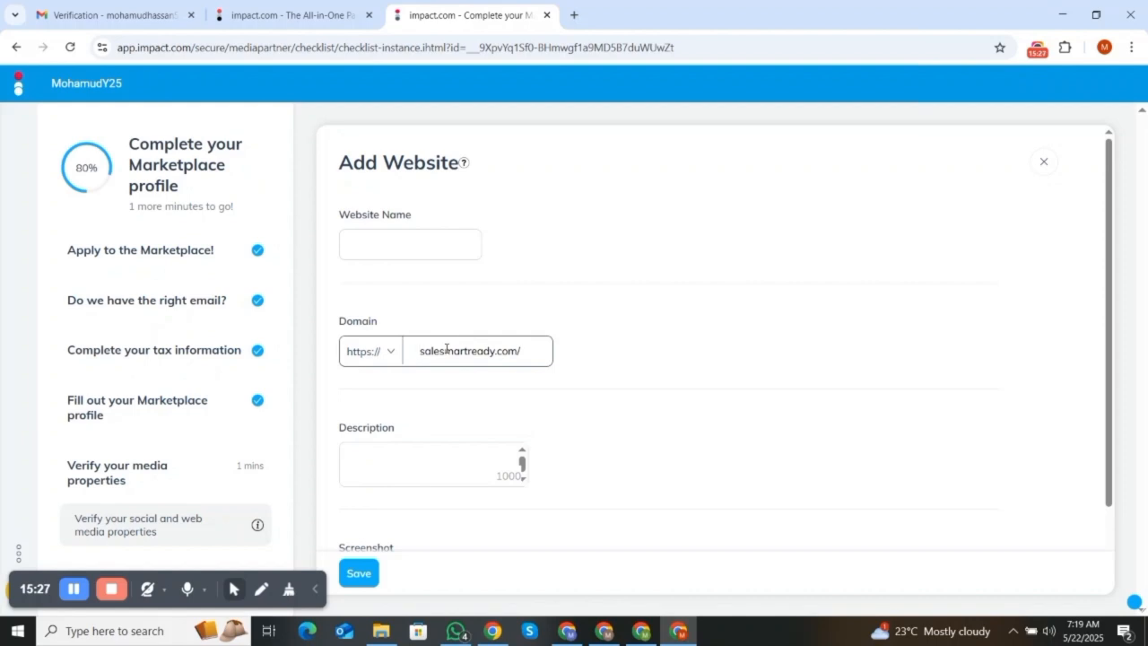
Reuse the domain text to set the website name to salesmartready, without the .com/ ending
triple_click(446, 349)
key(ctrl+c)
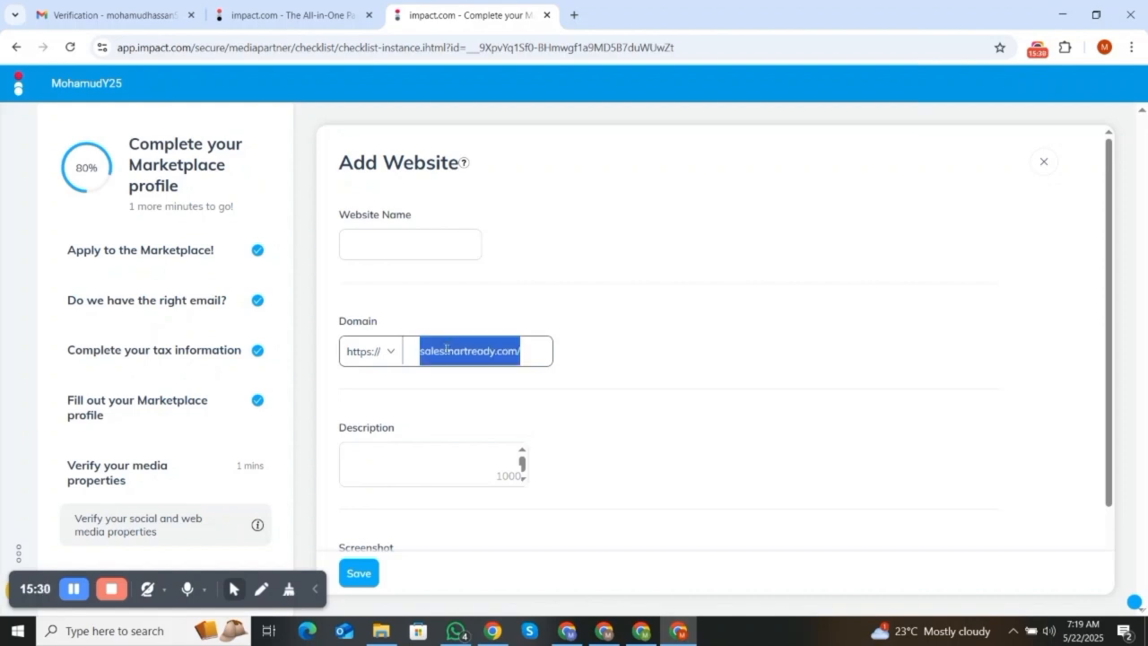
click(438, 245)
key(ctrl+v)
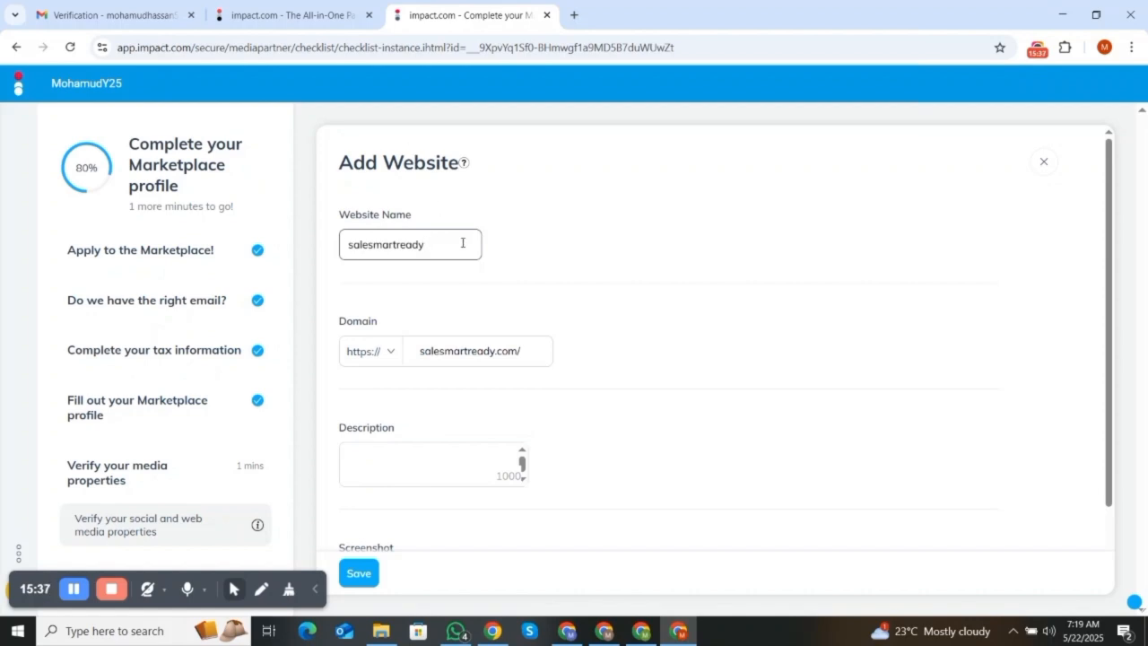
Fill in the website description with the blog text copied from the untitled Google Docs document
scroll(475, 464, down, 1)
click(430, 382)
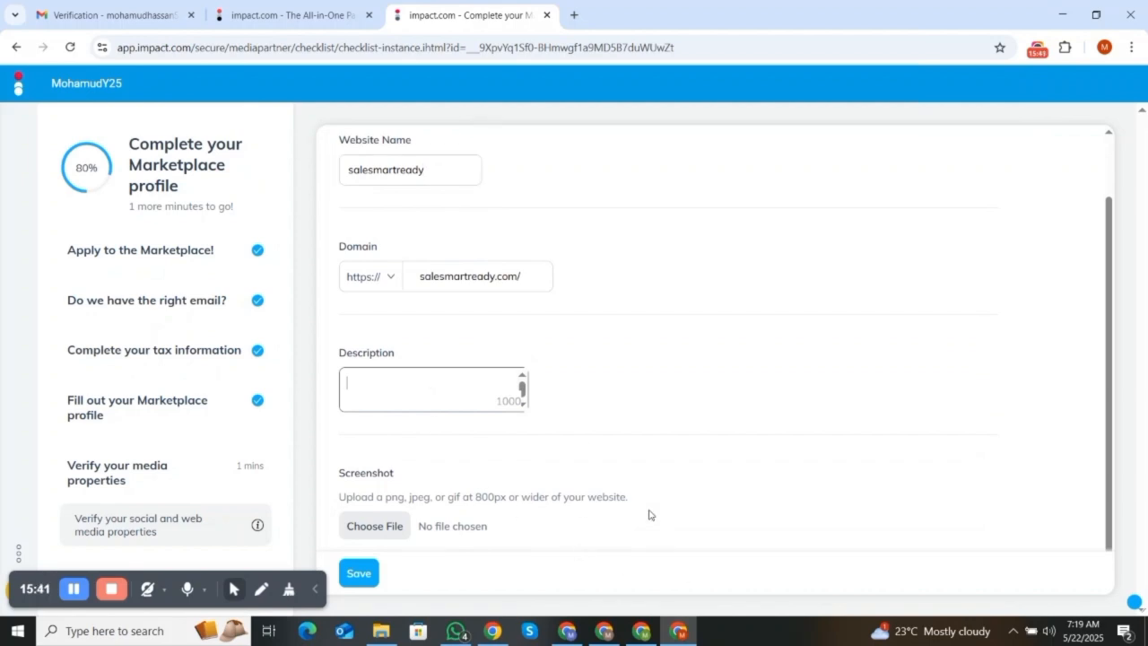
click(566, 630)
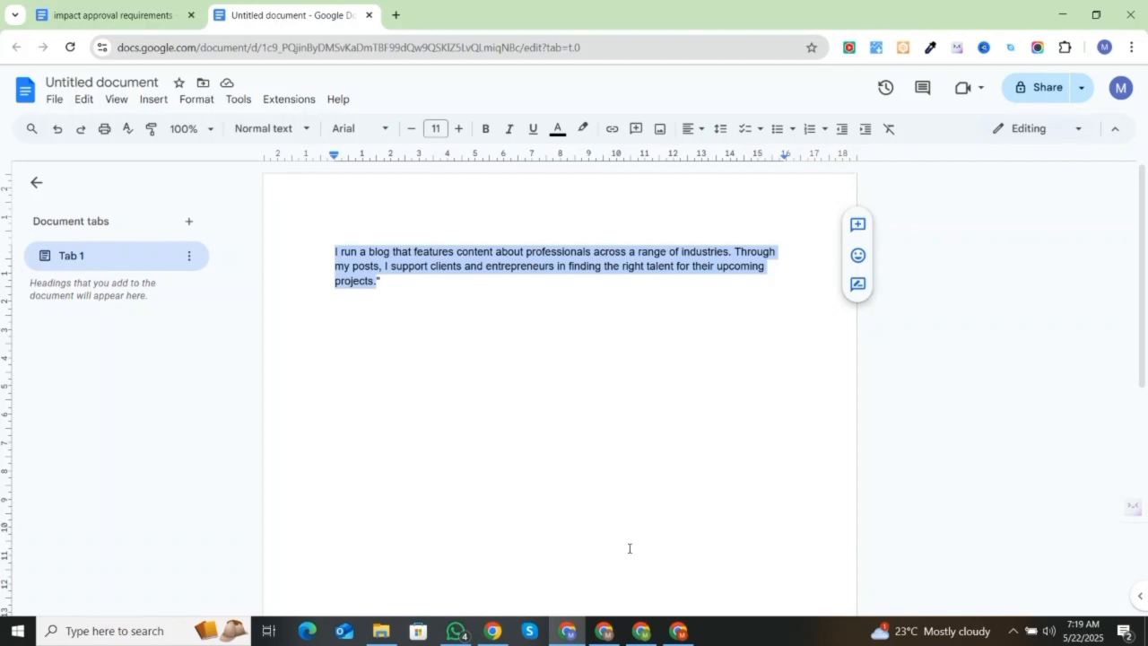
click(678, 631)
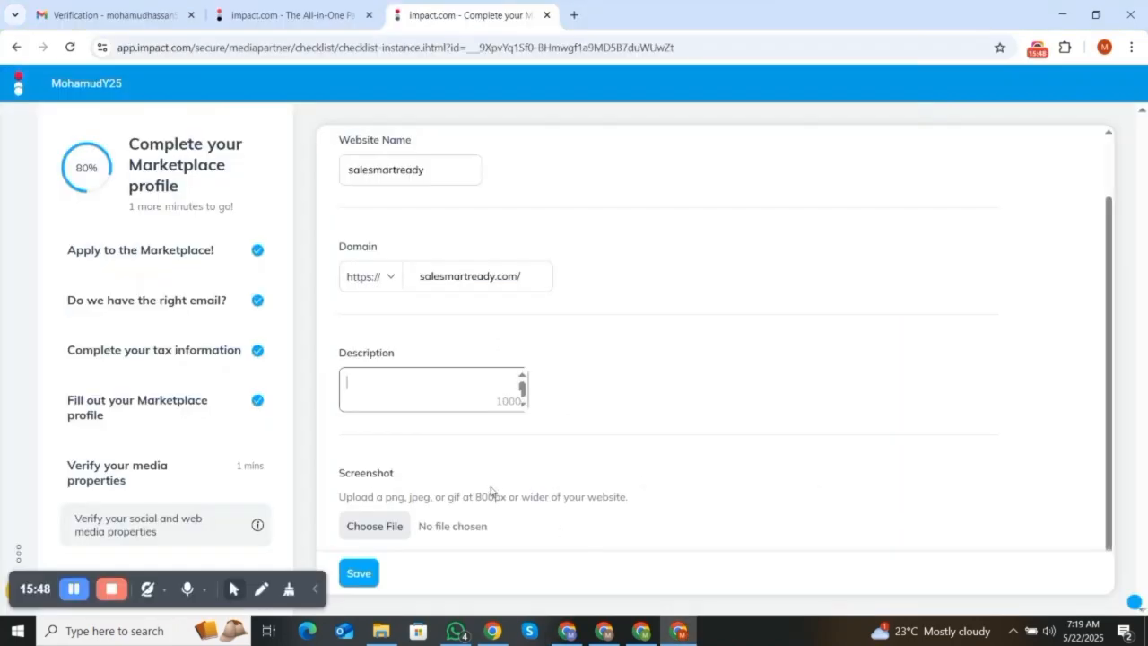
right_click(423, 374)
click(485, 412)
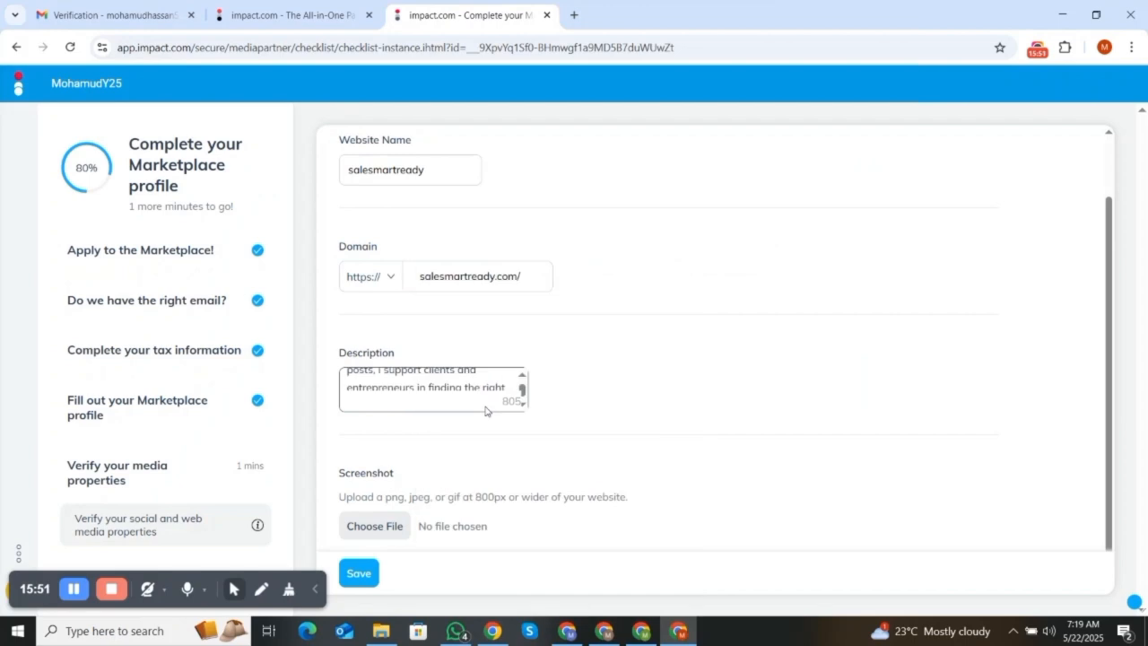
In the WordPress window, dismiss the Elementor Data Updater notice and capture a snip of the whole dashboard page
scroll(385, 538, down, 1)
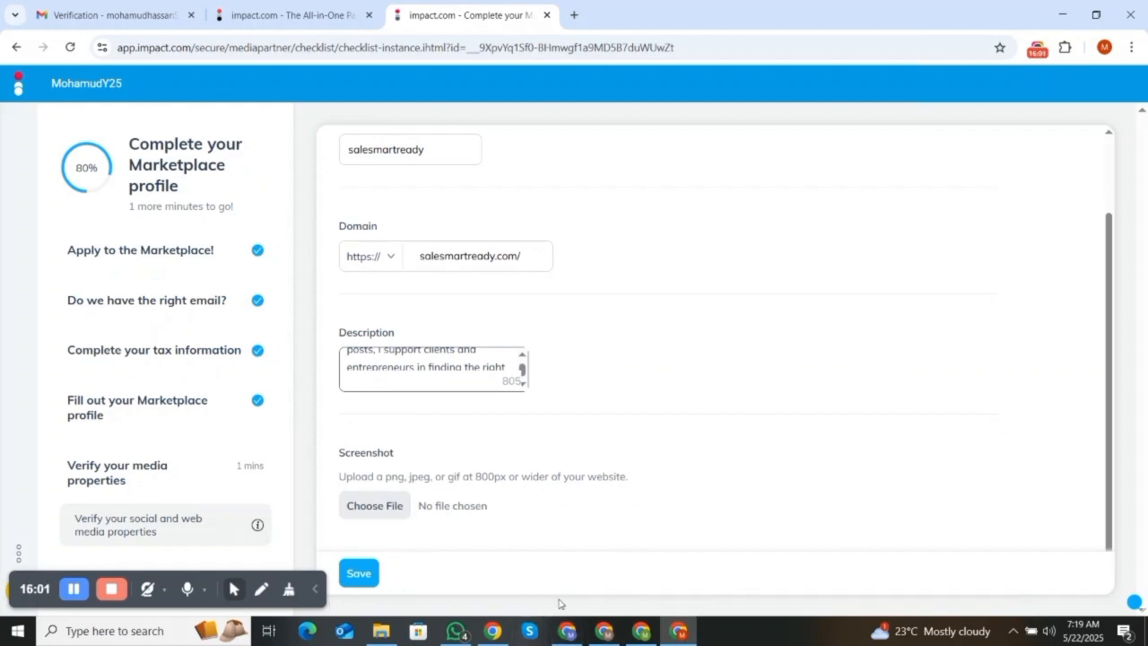
click(598, 625)
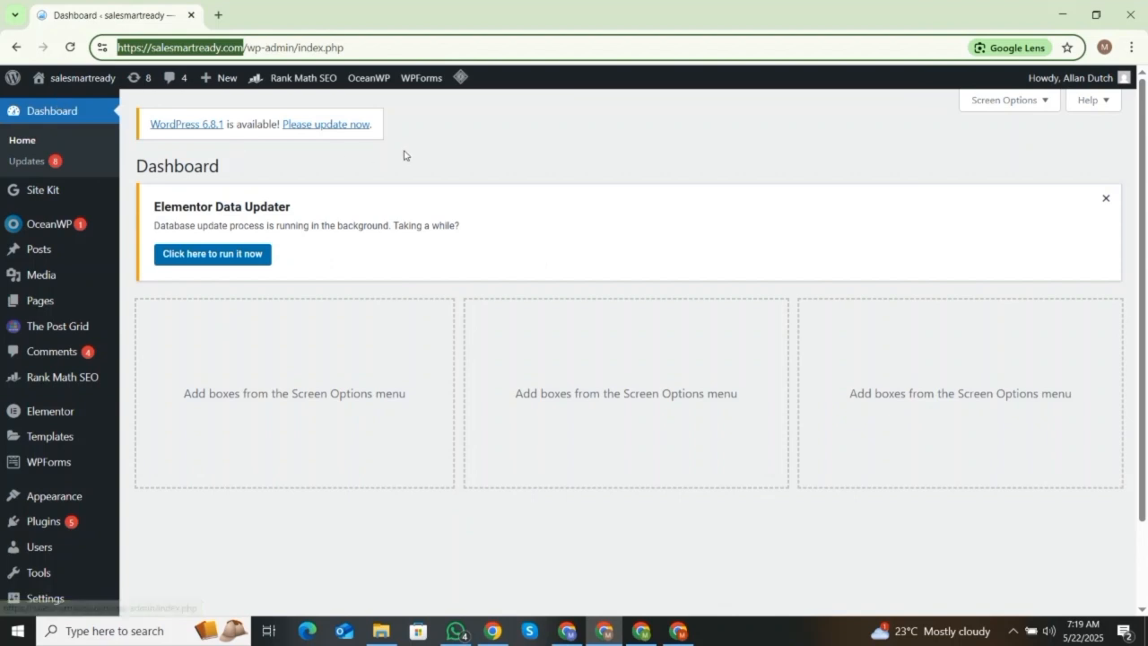
click(431, 134)
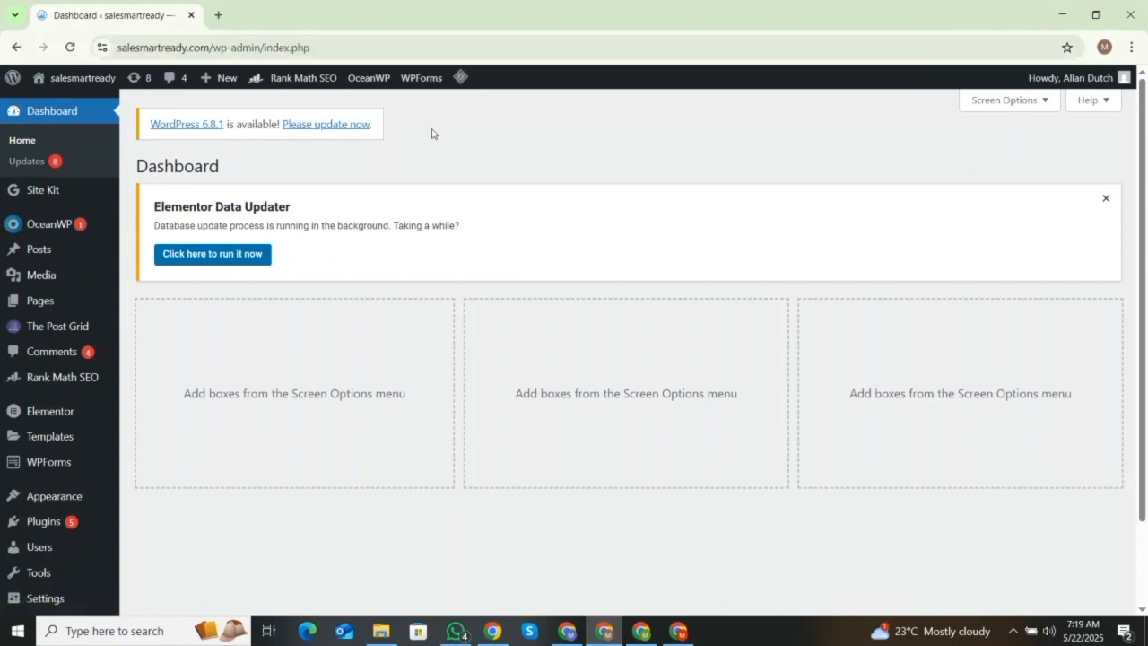
click(1106, 197)
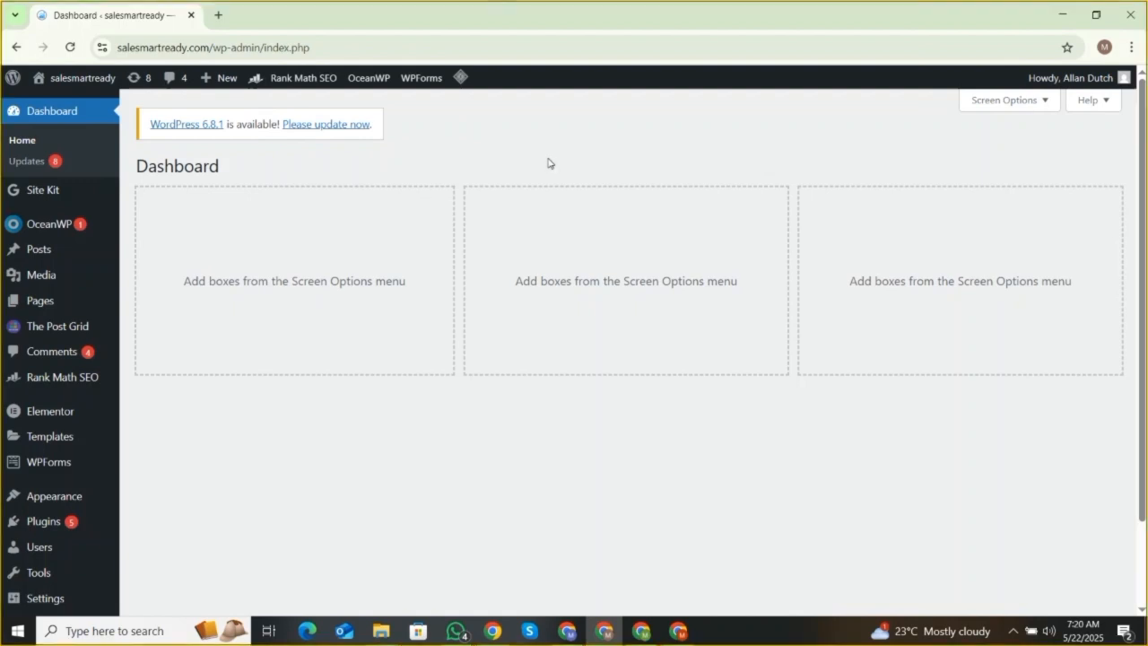
key(super+shift+s)
drag(3, 61, 1136, 616)
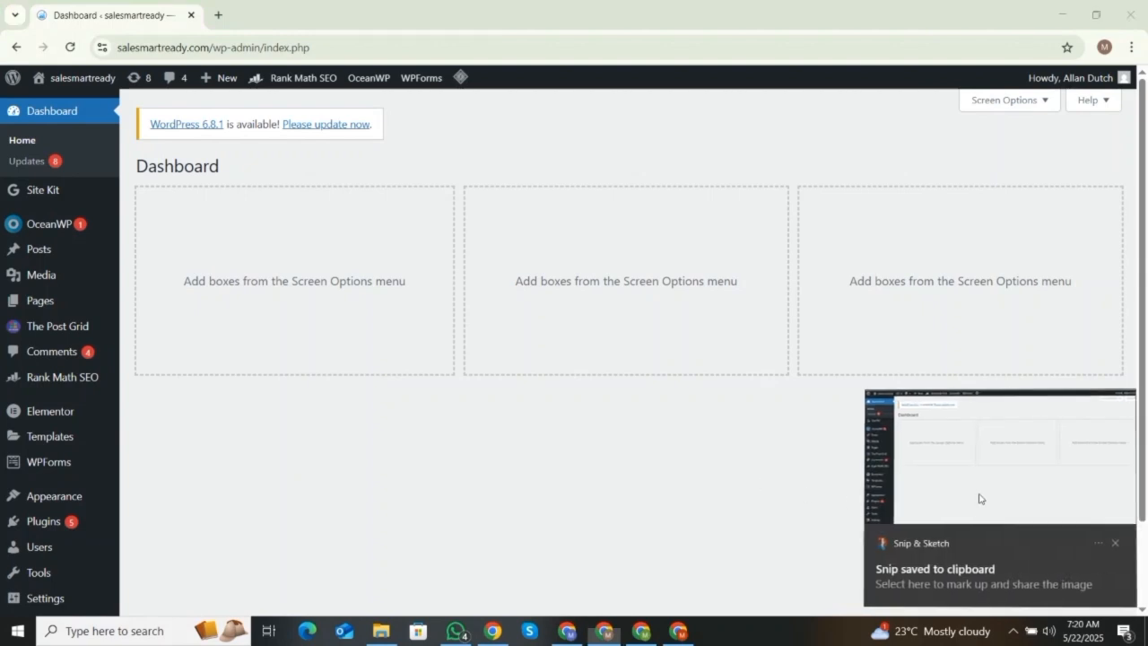
Open the dashboard snip in Snip & Sketch, save it as an image file and close the editor
click(978, 428)
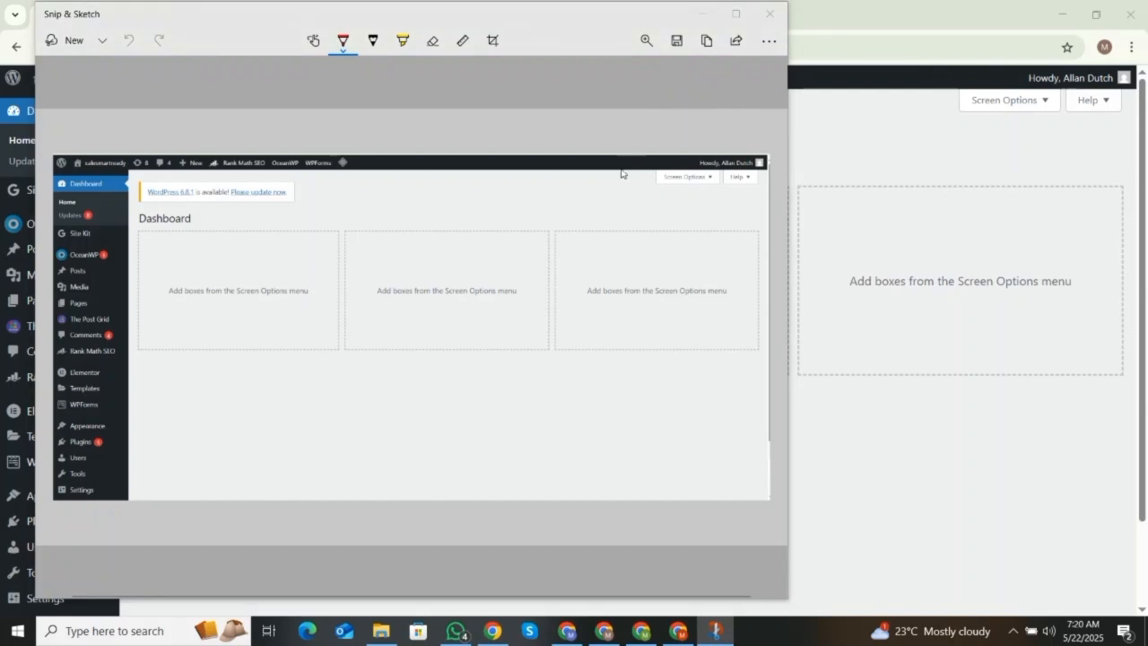
key(ctrl+s)
click(476, 570)
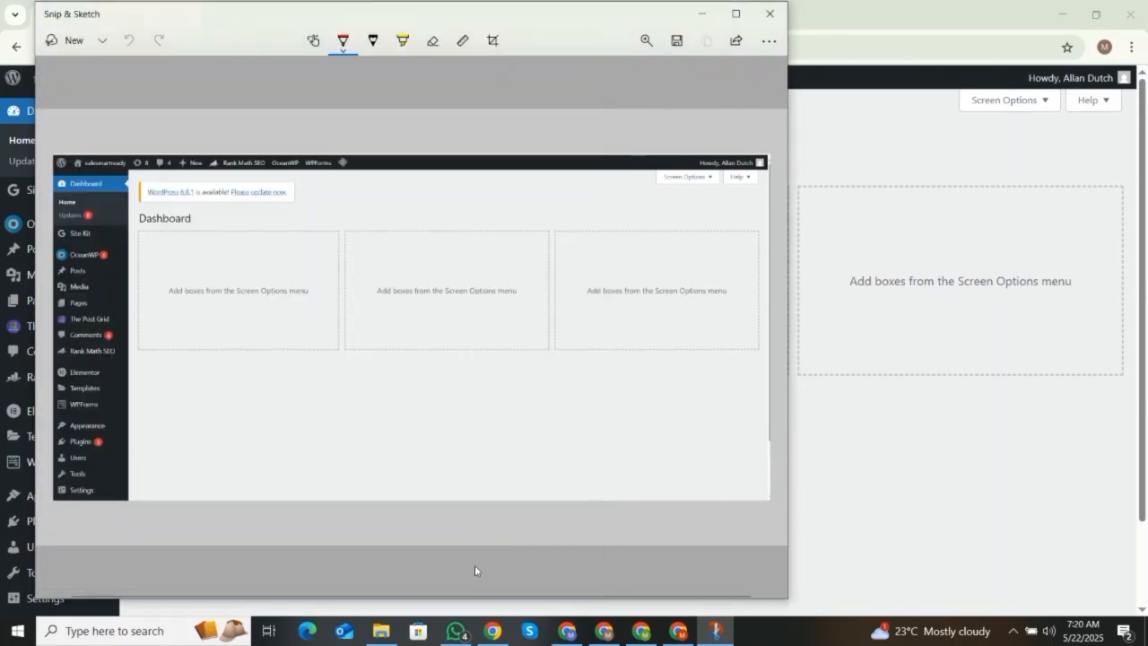
click(773, 19)
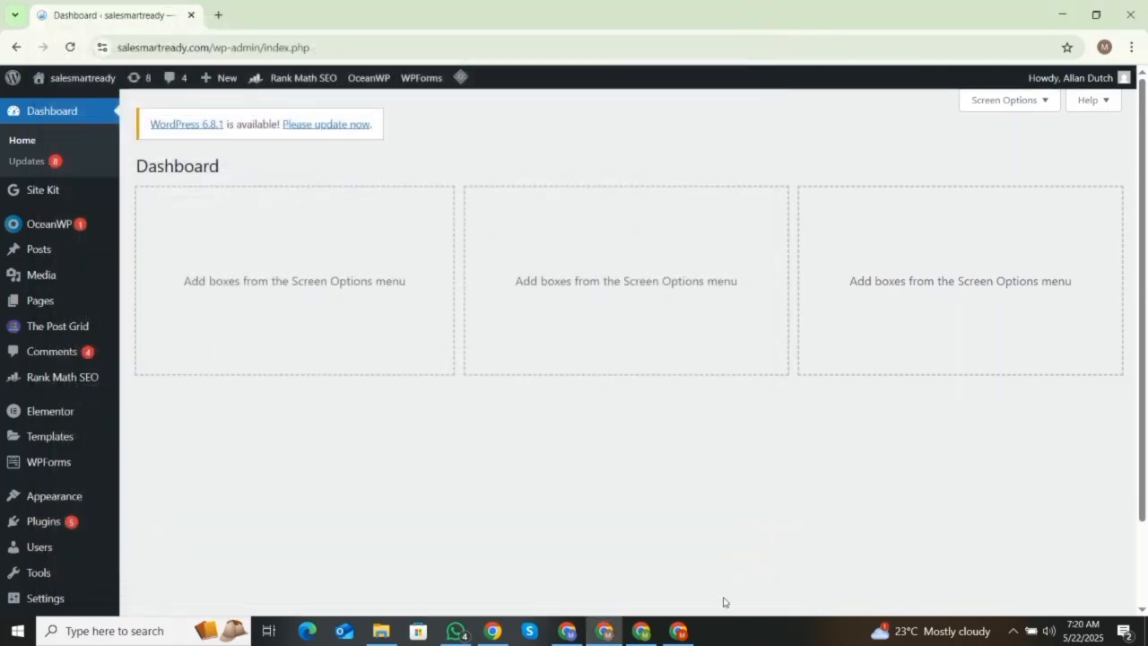
click(679, 630)
click(358, 506)
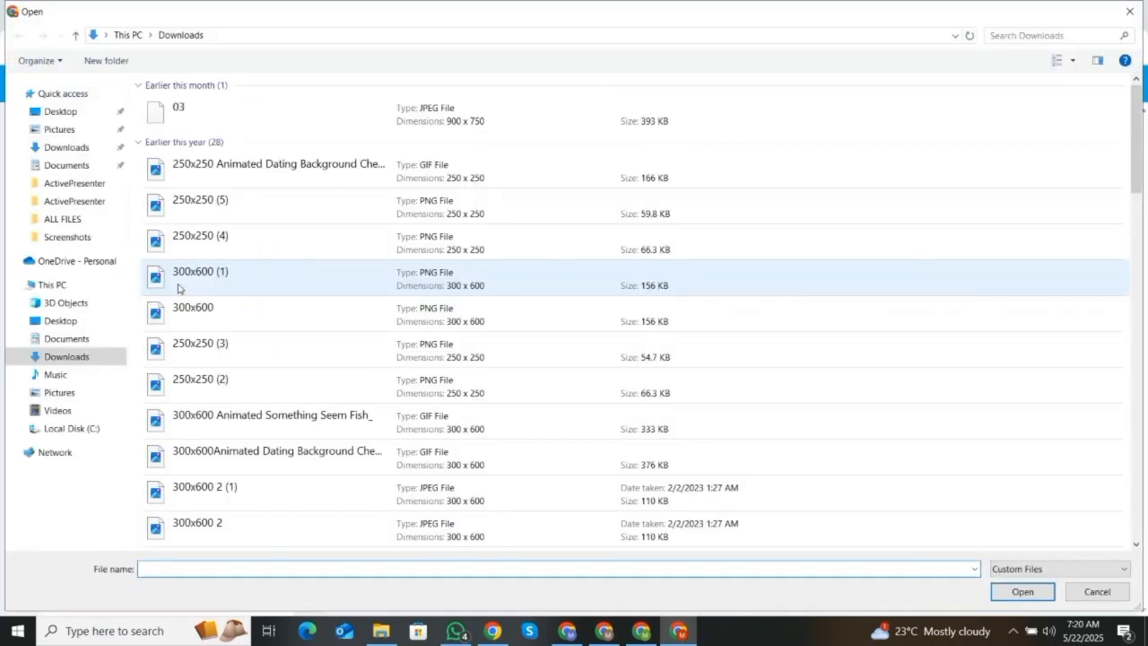
click(71, 98)
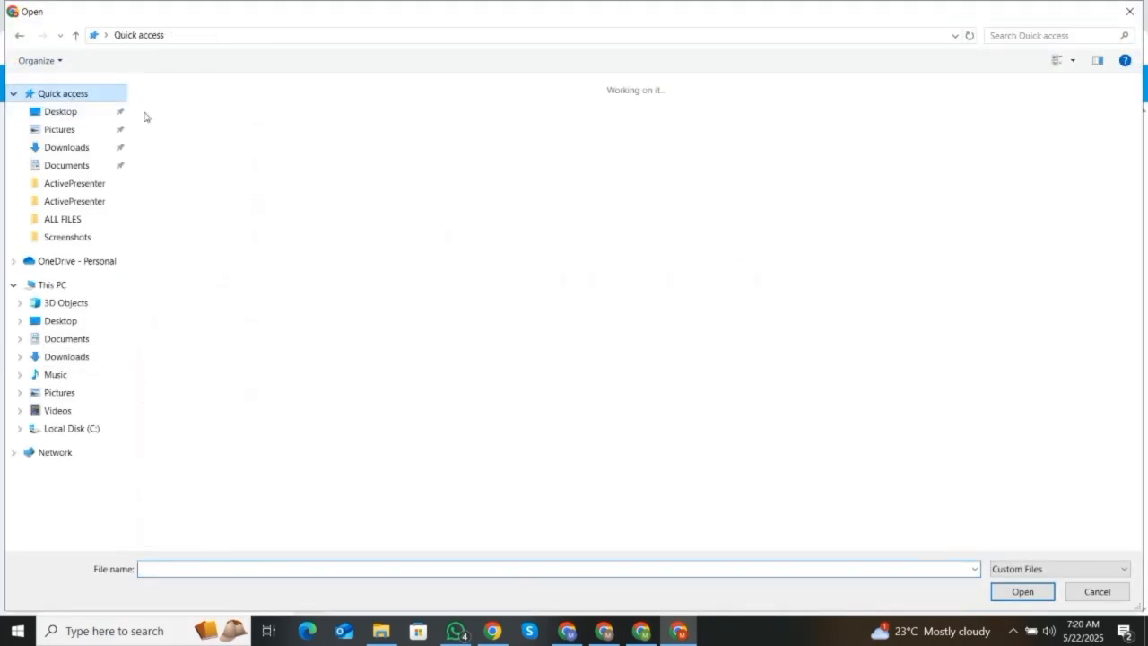
click(253, 238)
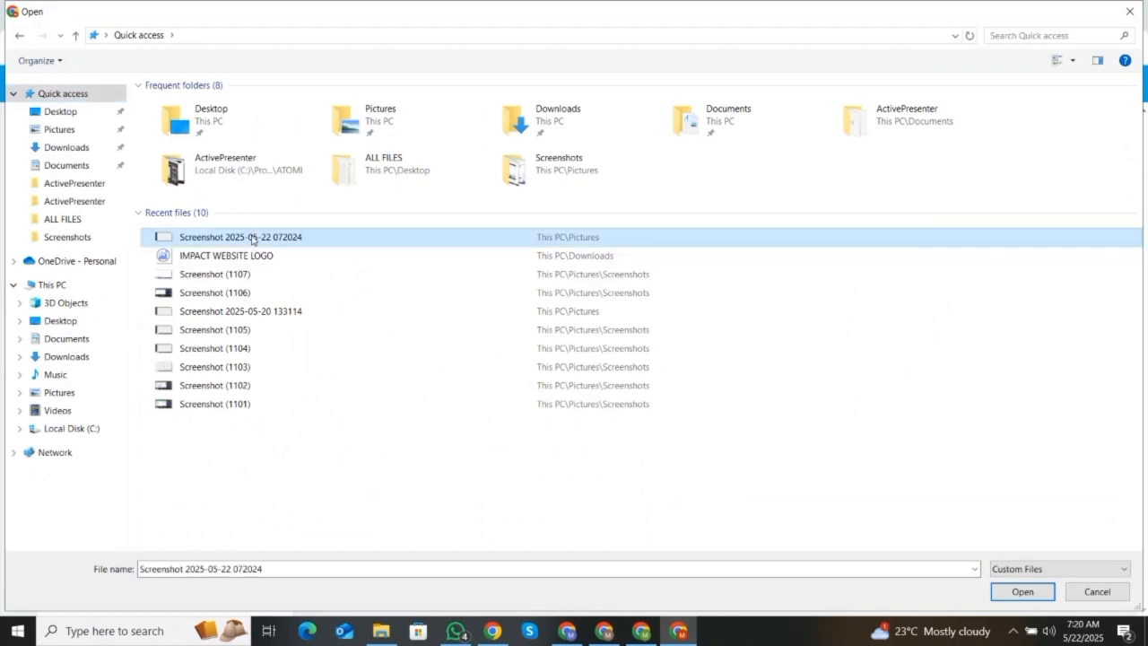
click(1020, 589)
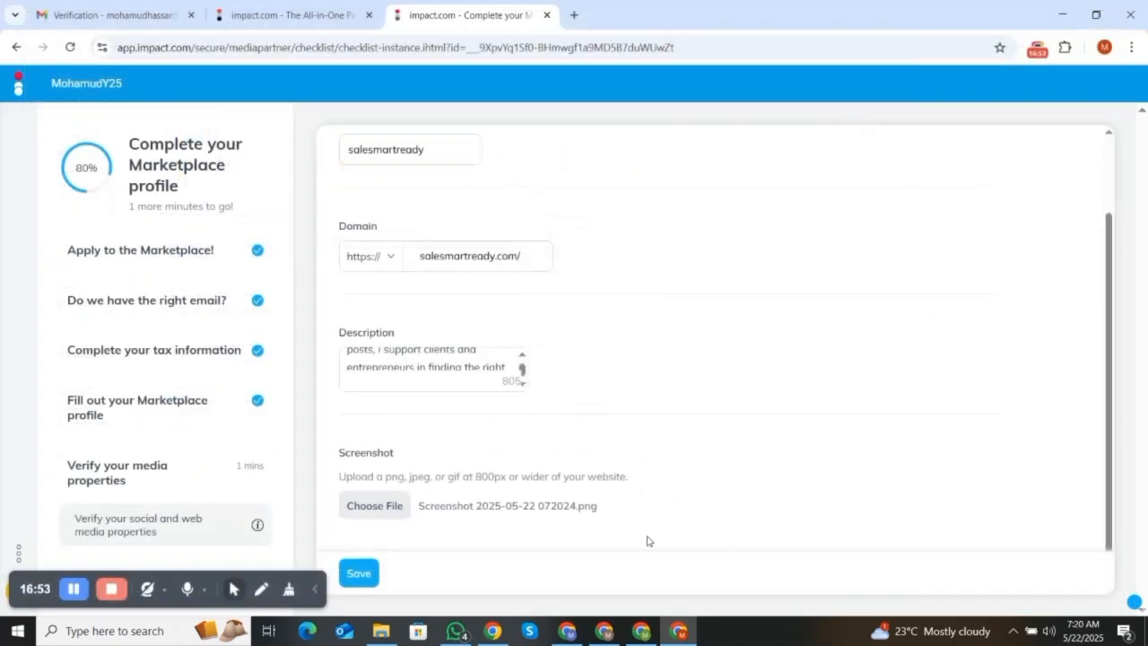
scroll(567, 509, up, 2)
scroll(561, 508, down, 1)
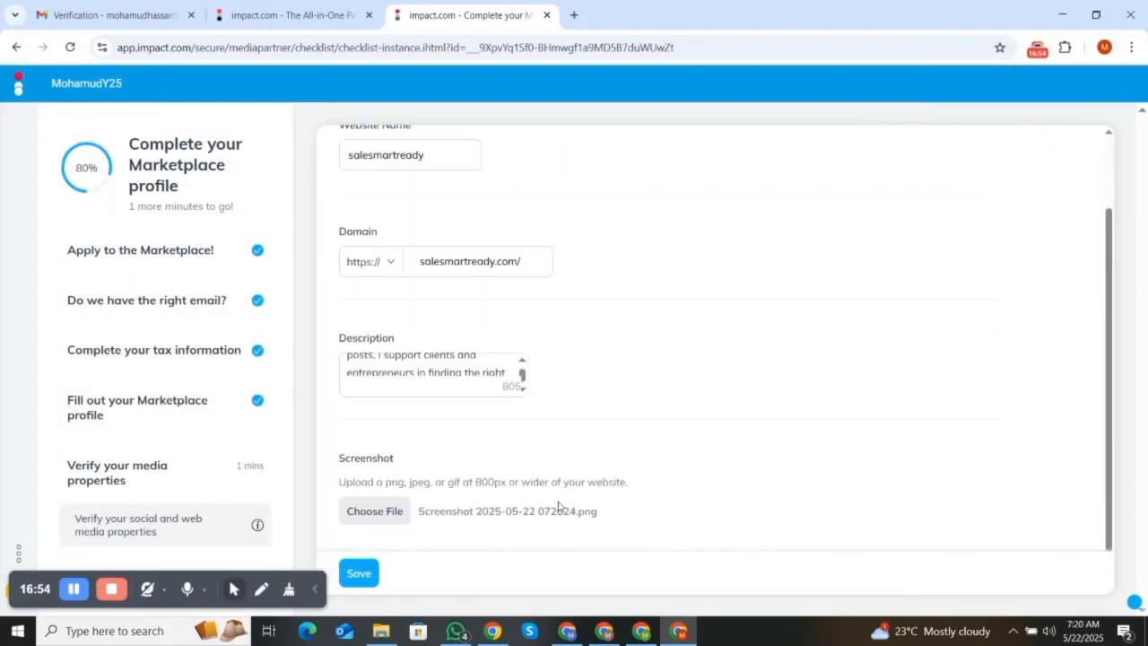
click(366, 574)
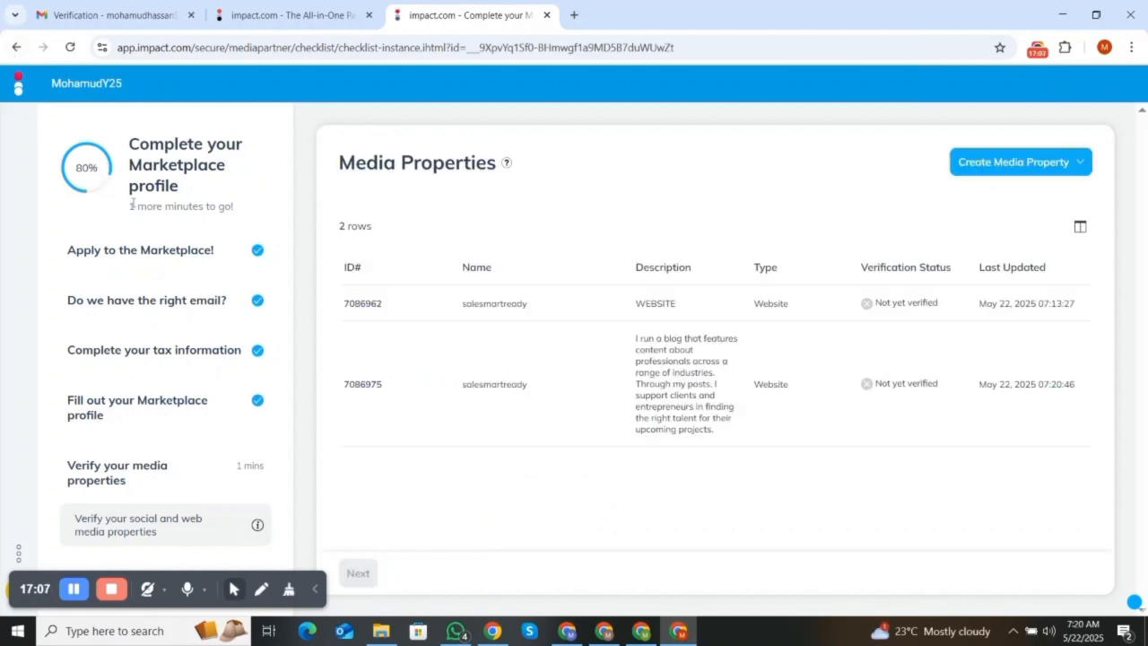
Start verifying the newly added salesmartready property by pasting code, and copy its Meta Tag code
mouse_move(822, 385)
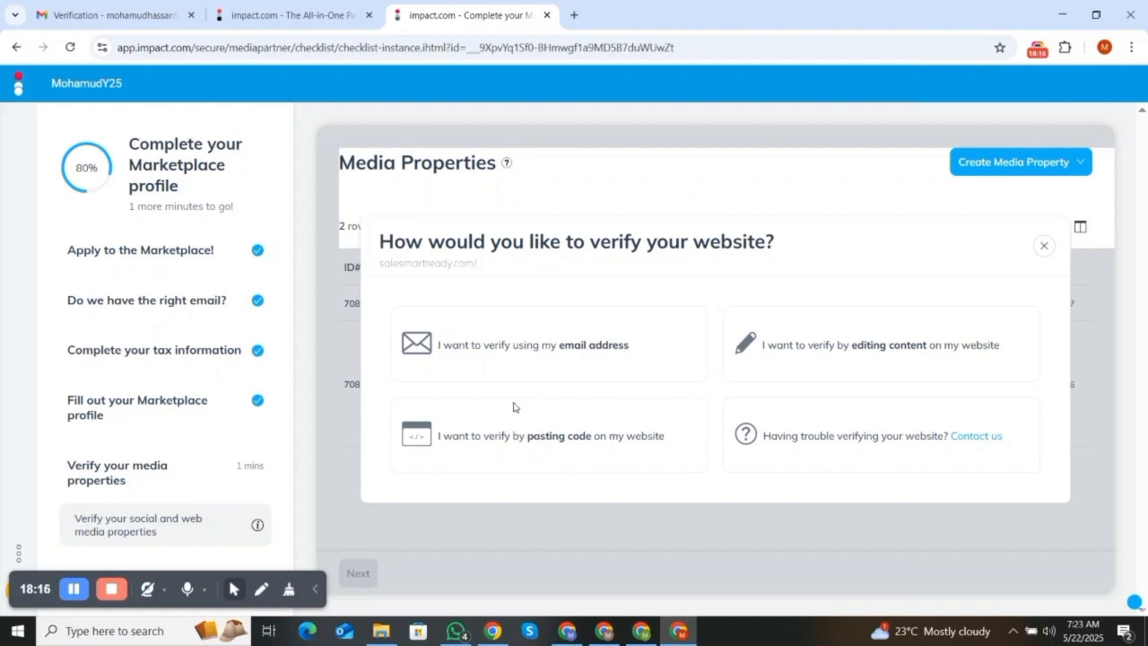
click(532, 434)
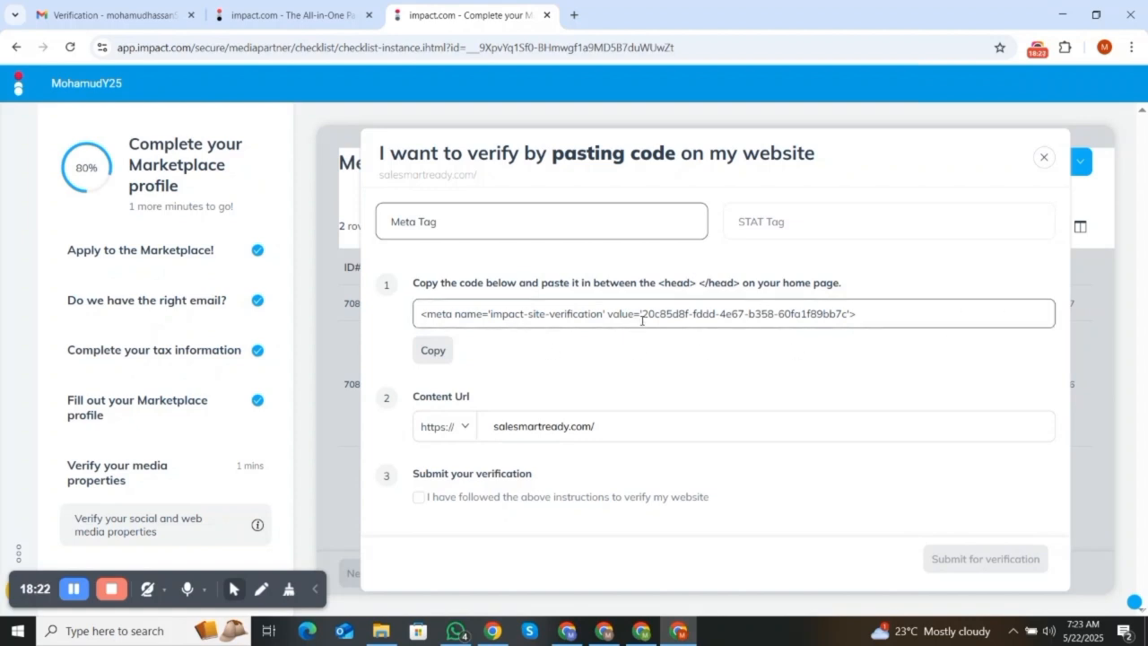
click(433, 350)
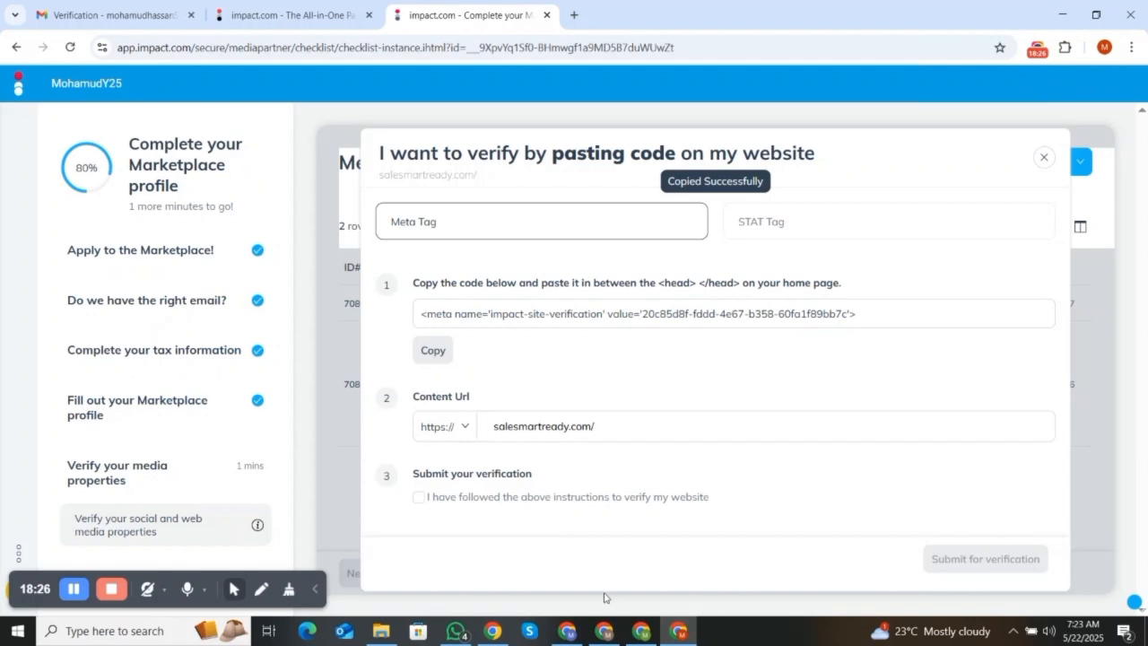
In WordPress, open the OceanWP theme's header.php in the Theme File Editor and place the cursor after the opening <head> tag
click(604, 630)
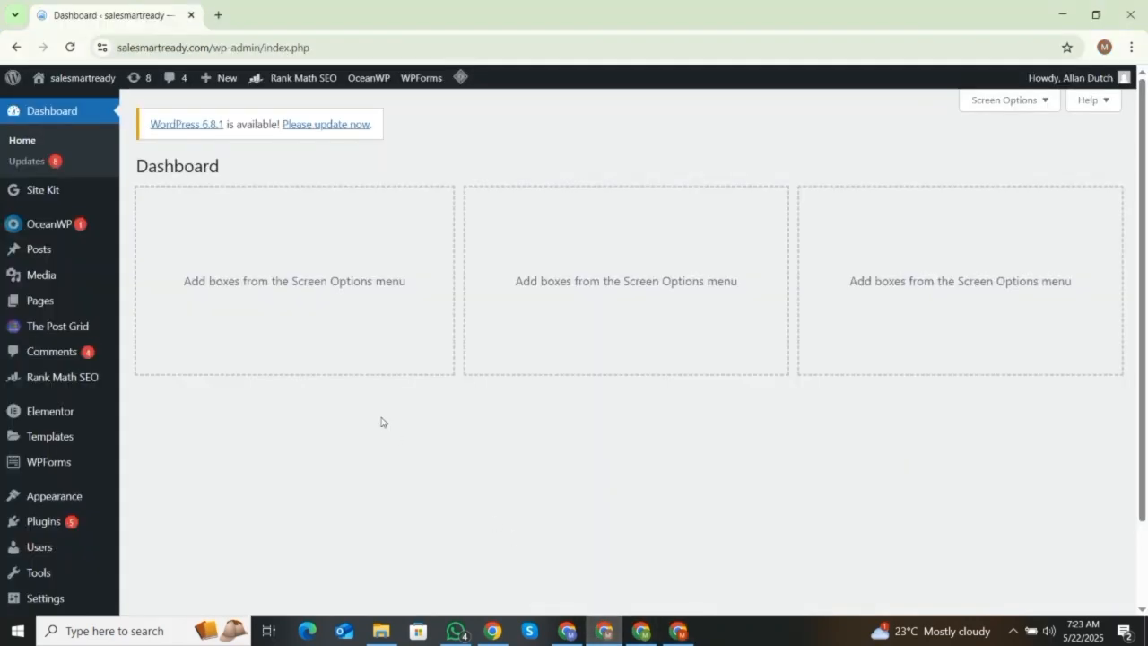
mouse_move(82, 493)
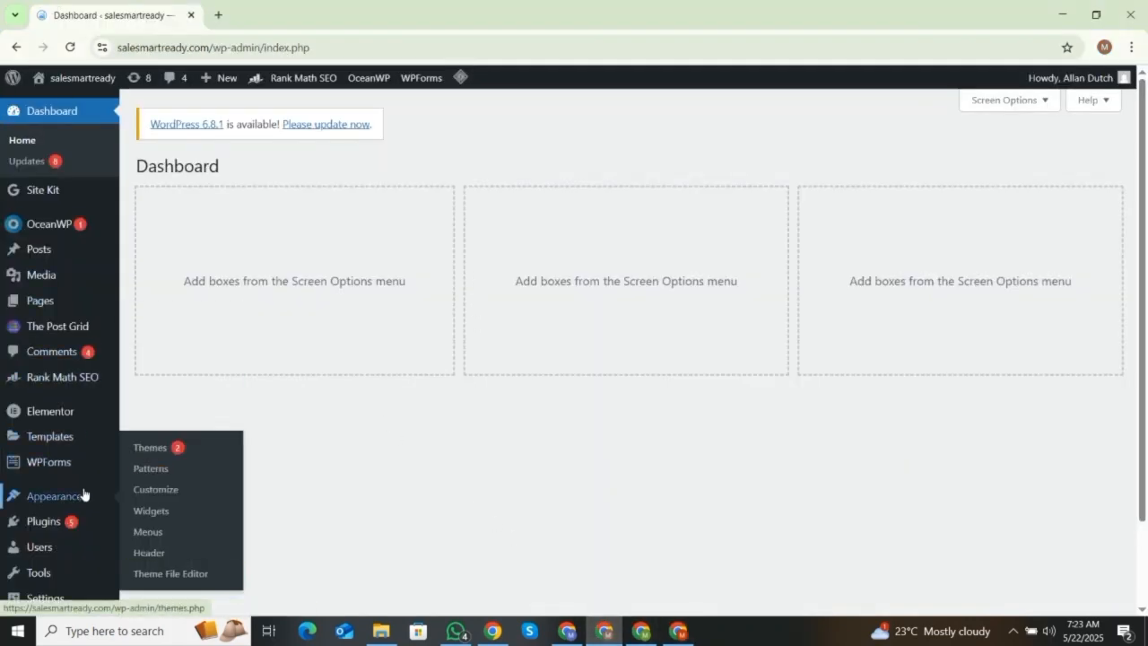
click(172, 576)
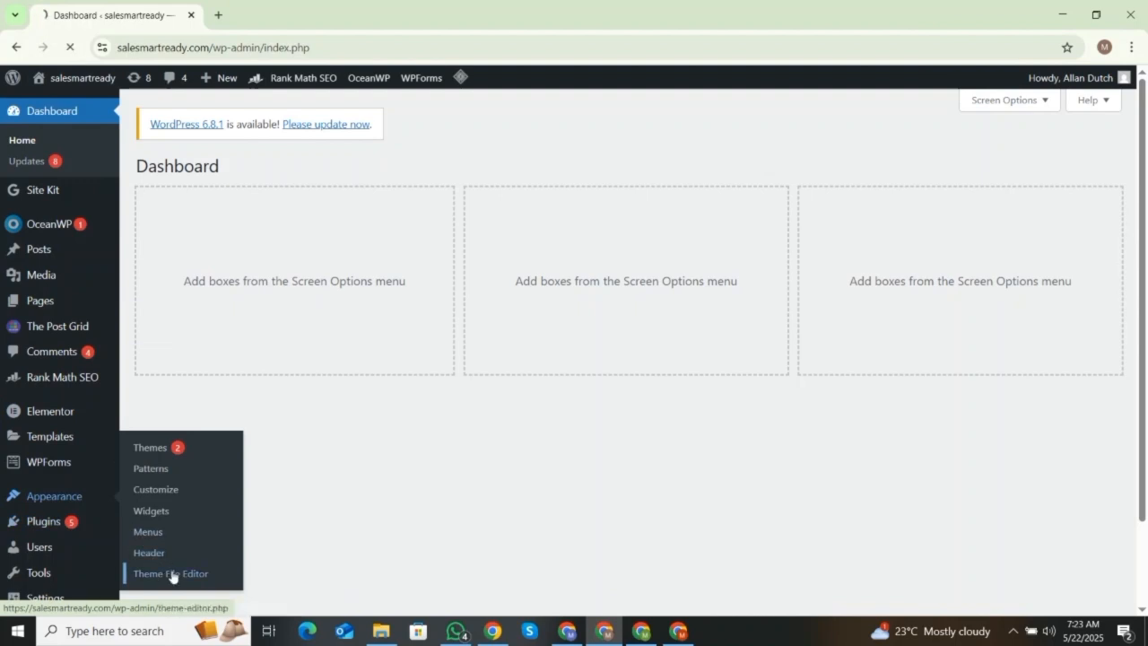
scroll(841, 438, down, 1)
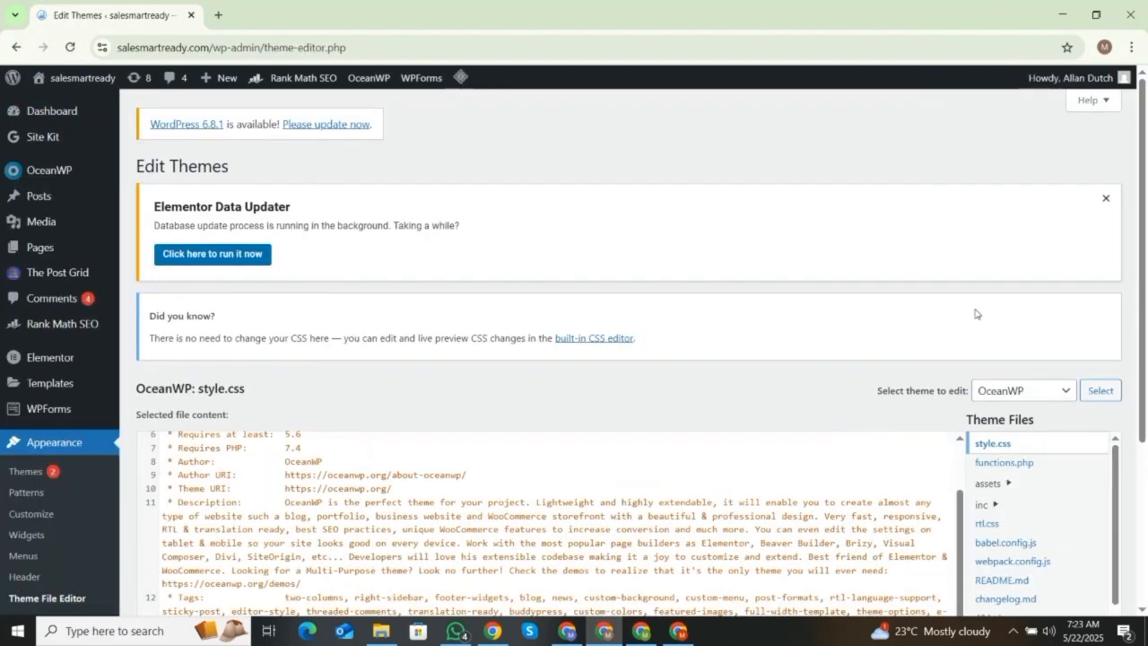
scroll(976, 314, down, 3)
scroll(1063, 437, down, 1)
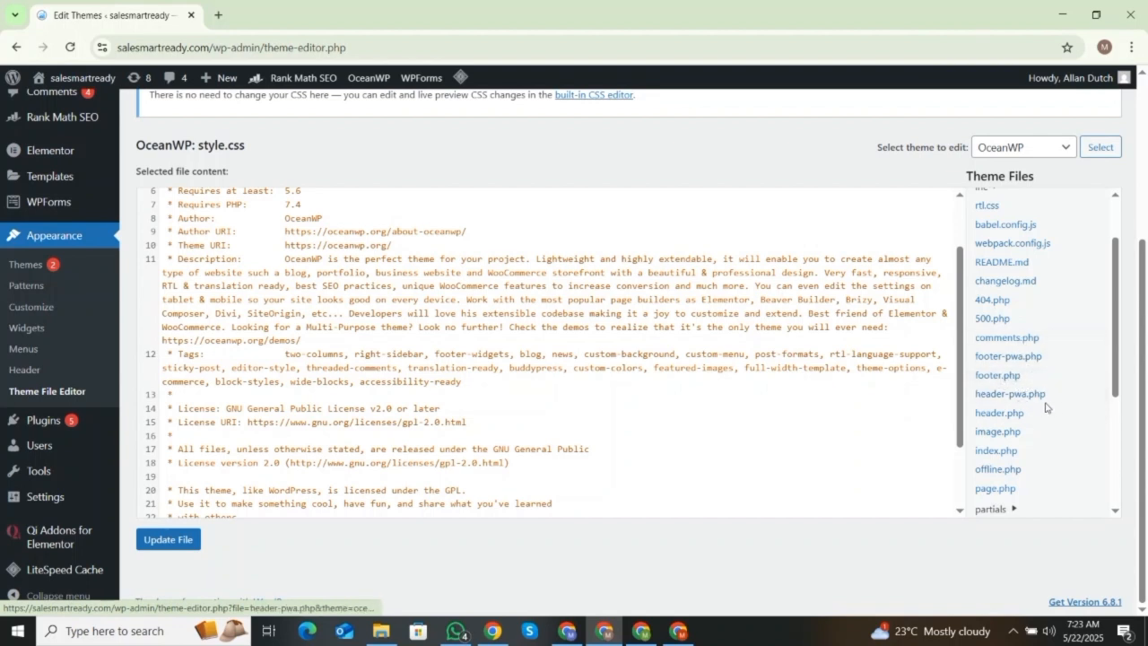
click(997, 415)
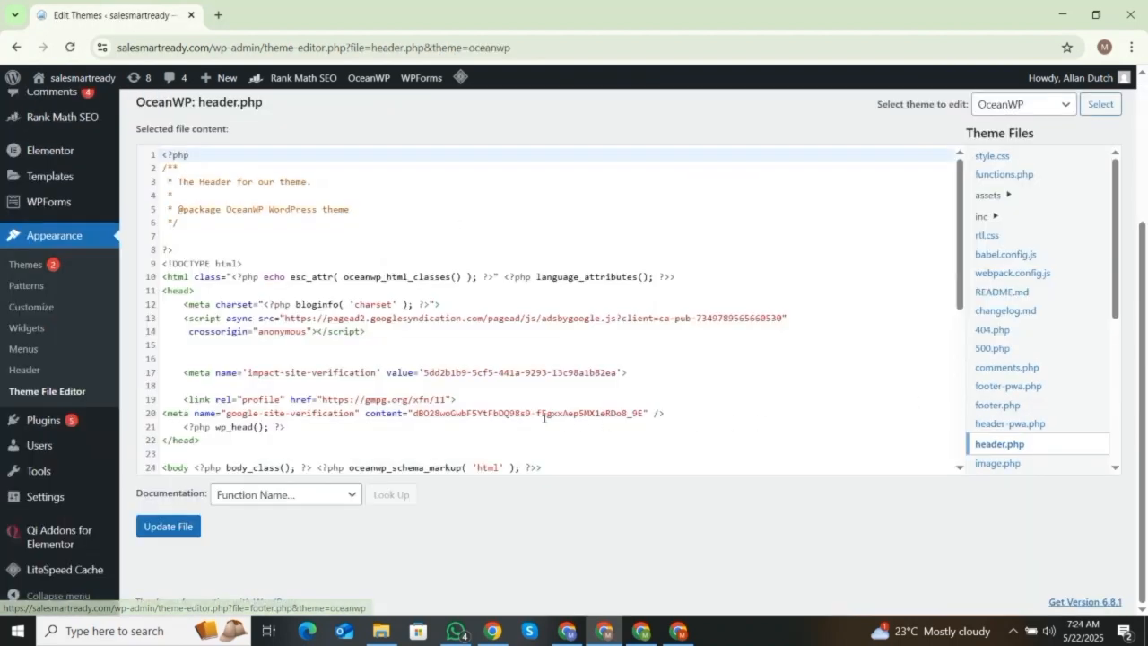
click(213, 287)
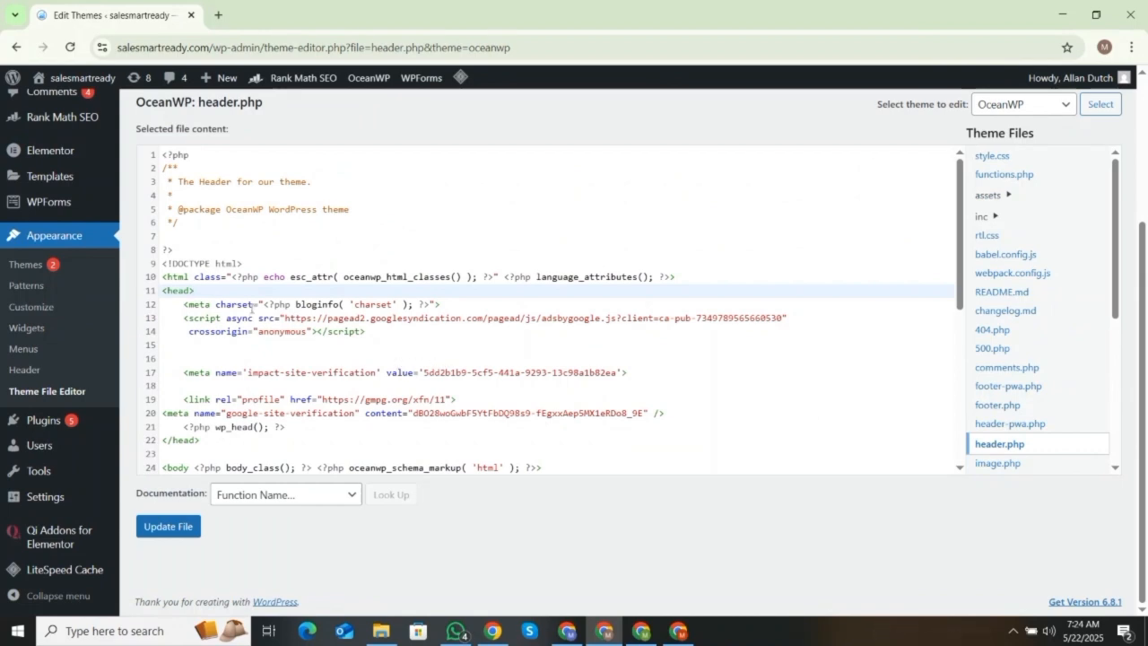
Paste the copied impact-site-verification meta tag on a new line below the charset meta tag in header.php and update the file
click(466, 301)
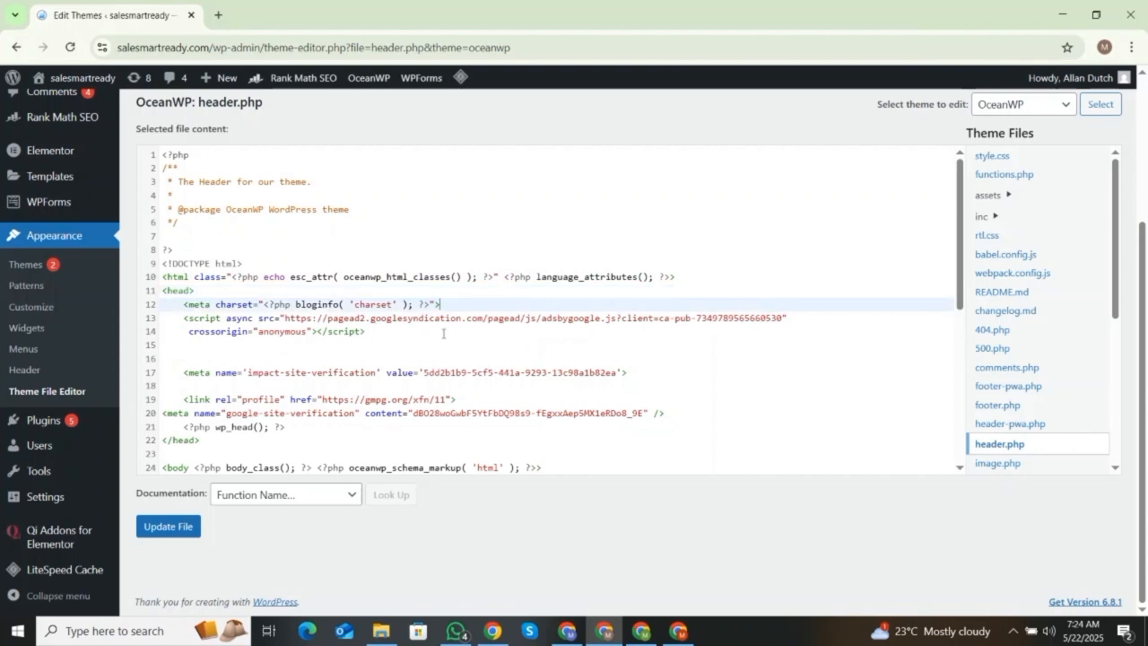
click(798, 315)
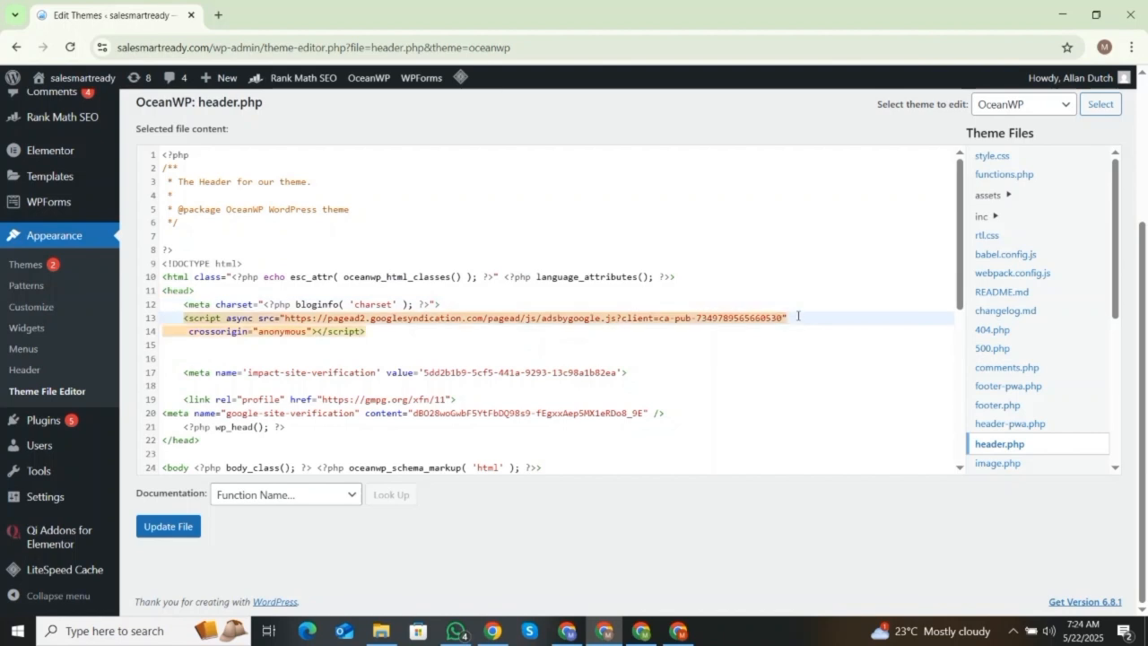
click(503, 309)
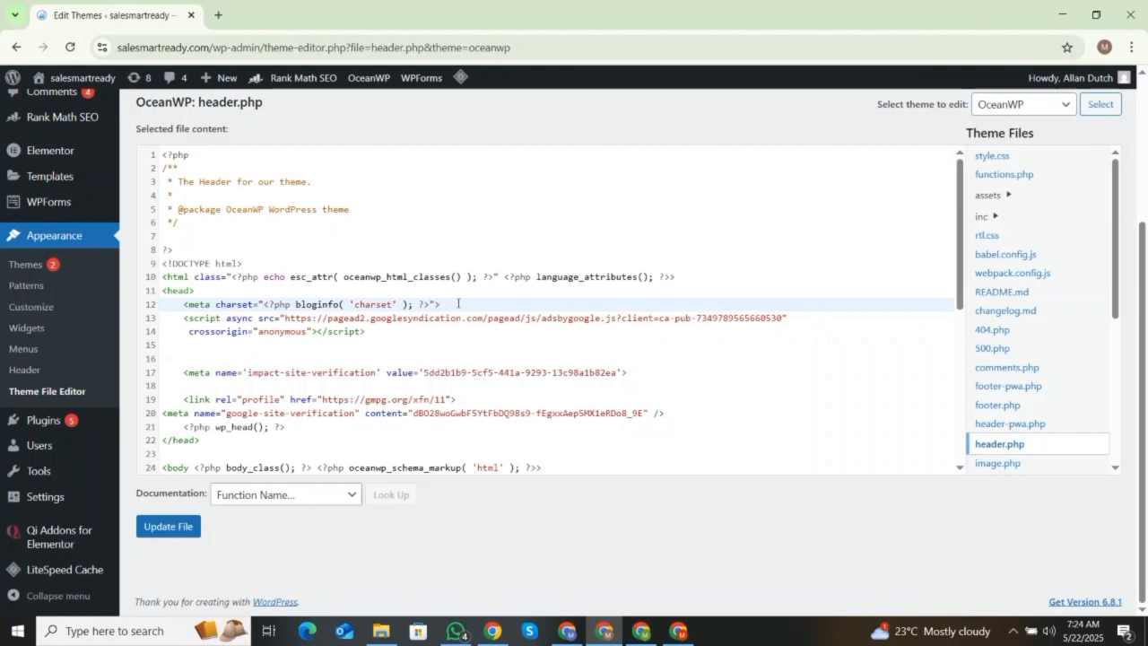
key(Return)
key(Return)
key(Return)
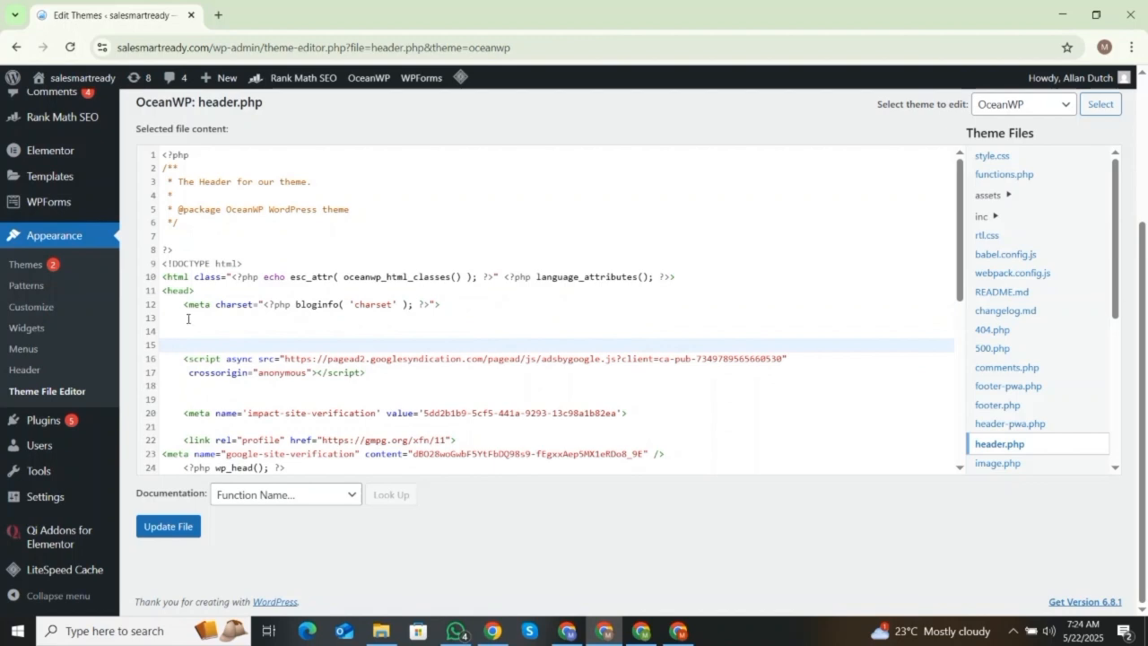
click(188, 318)
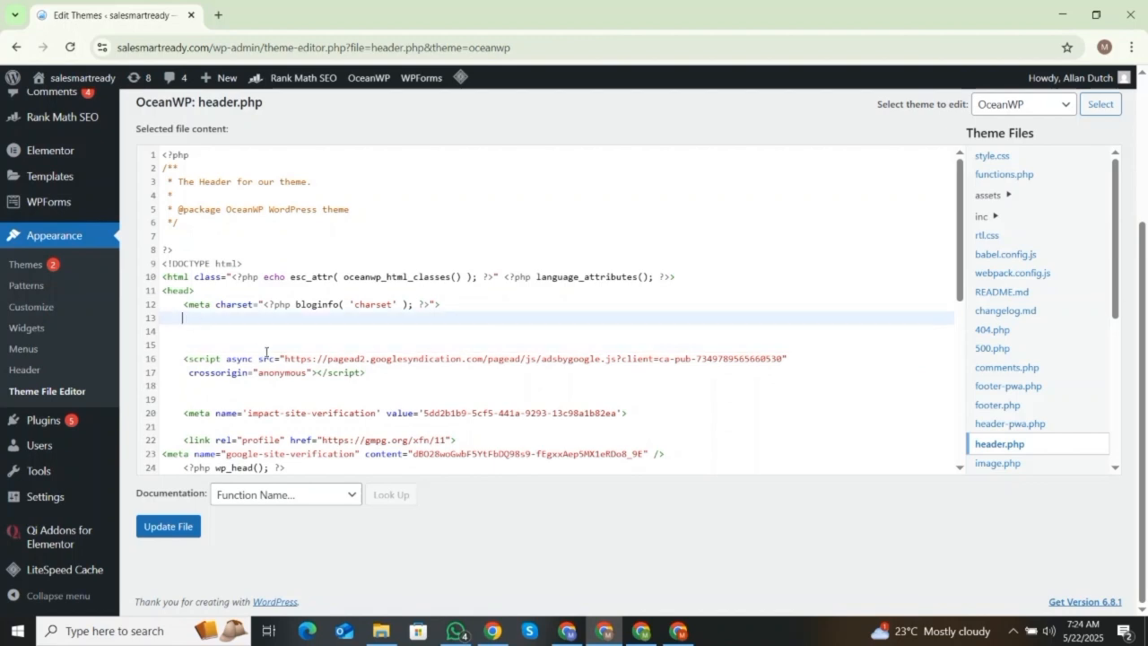
key(ctrl+v)
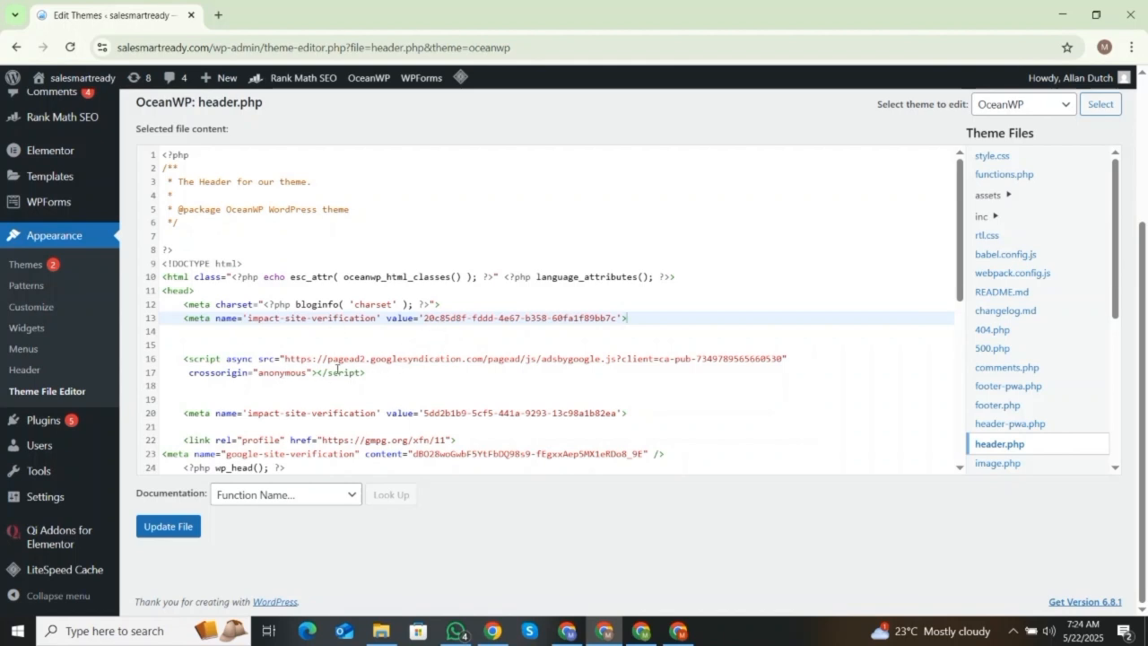
click(156, 529)
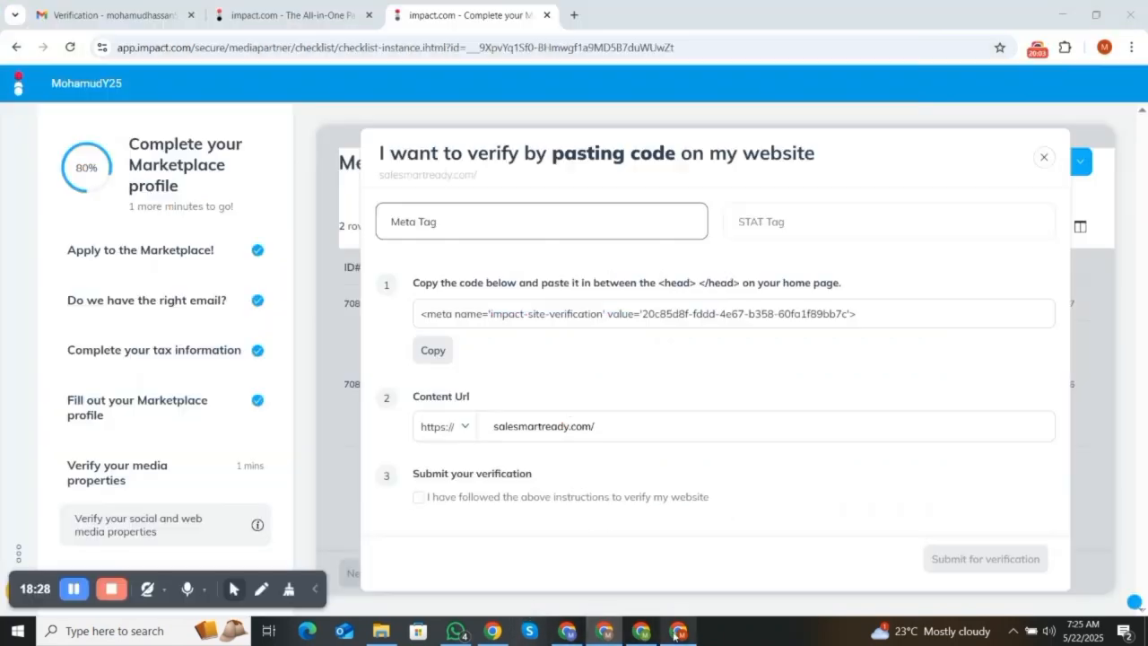
Switch to impact.com, confirm that the instructions were followed, and try to submit the salesmartready.com code verification
click(678, 631)
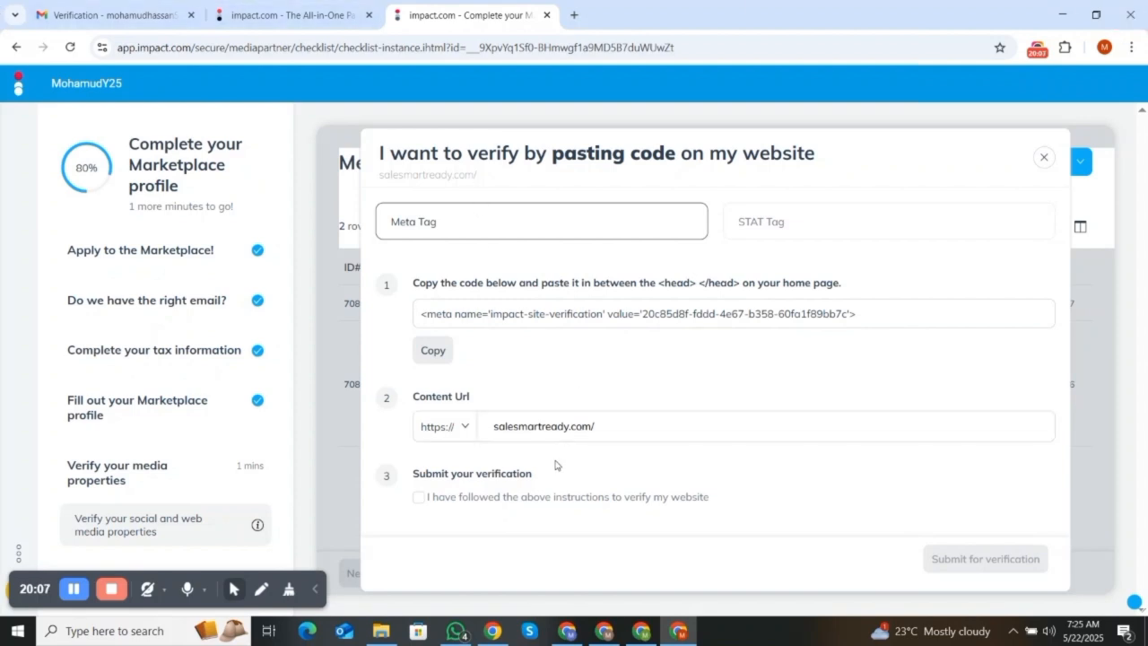
click(417, 498)
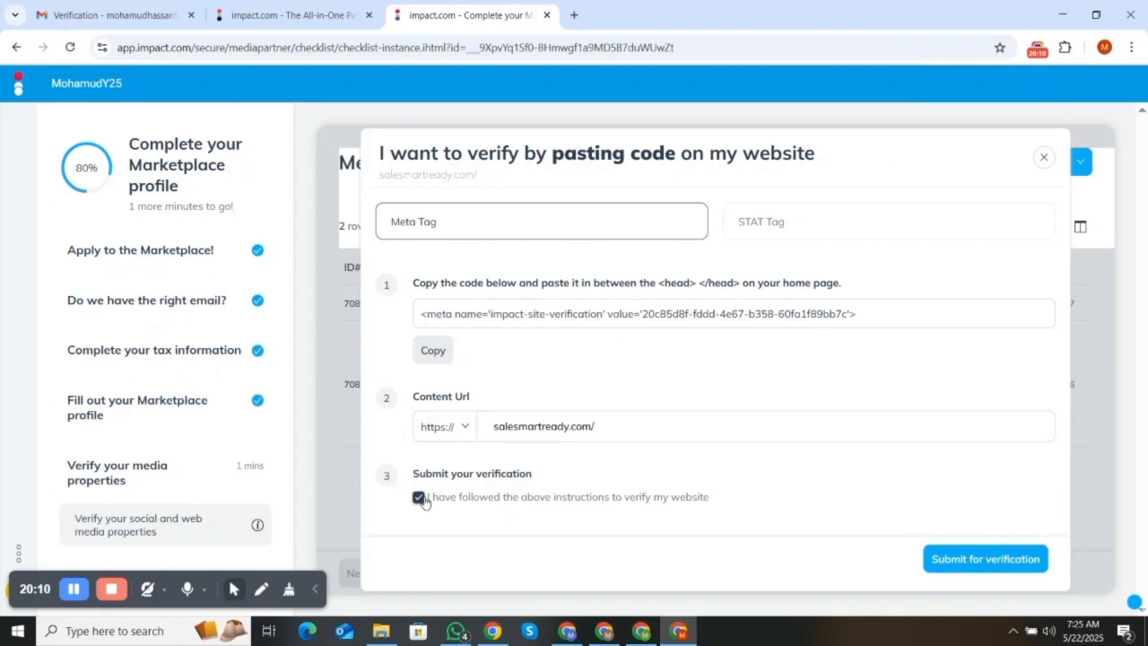
click(989, 557)
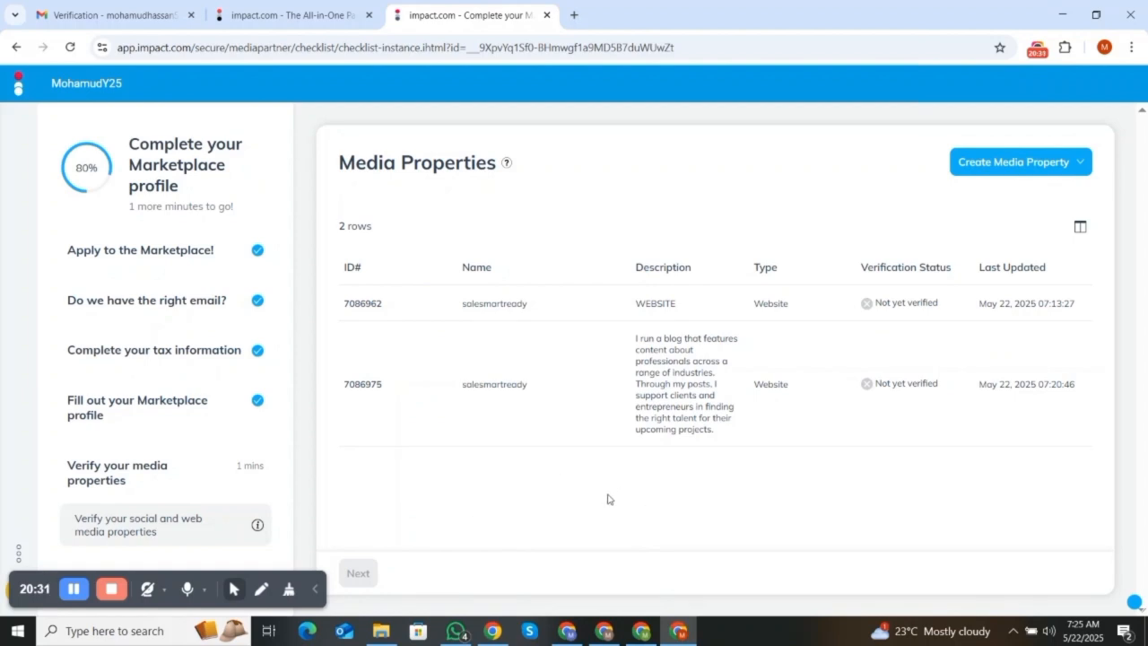
Return to the WordPress dashboard and purge all LiteSpeed caches, running Purge All twice
click(614, 637)
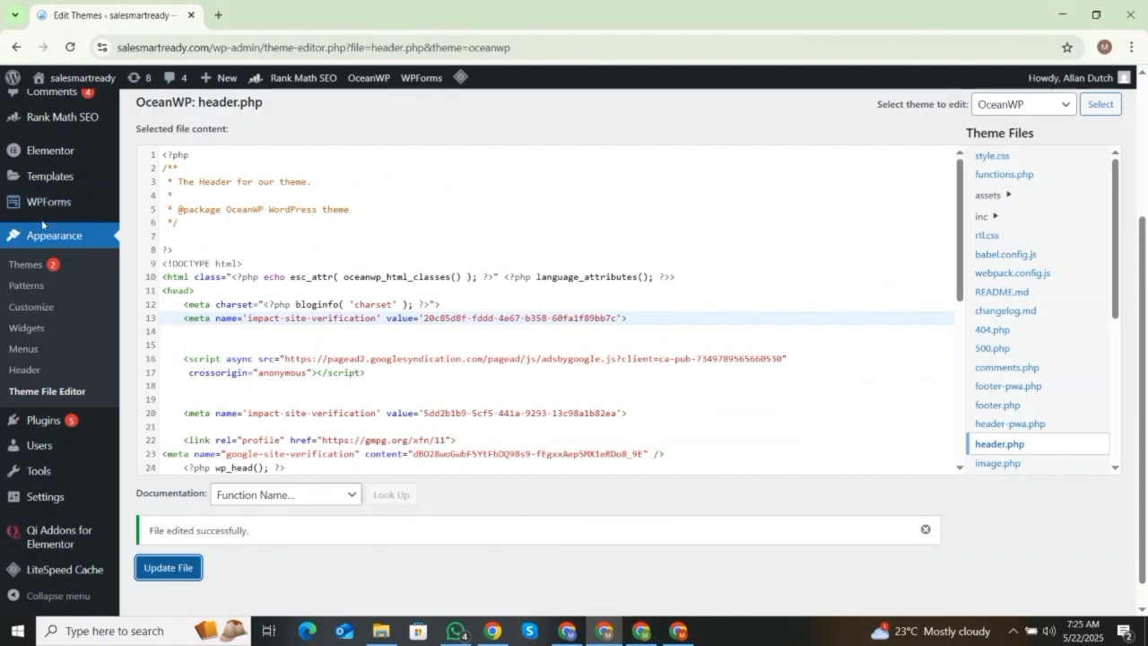
scroll(144, 192, up, 3)
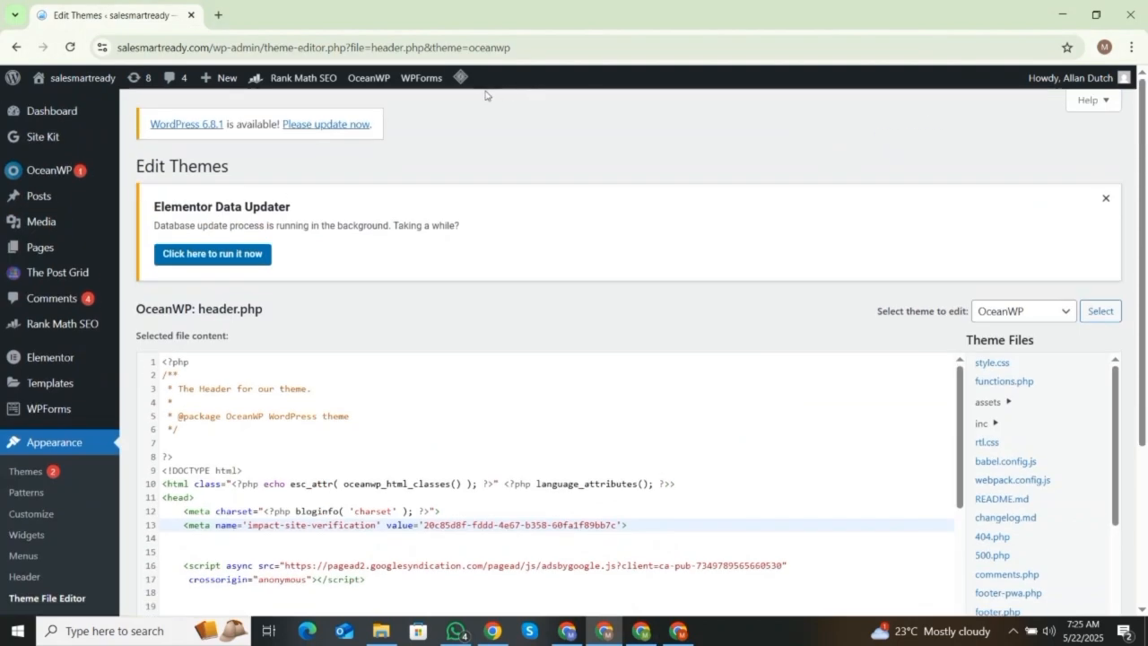
mouse_move(459, 79)
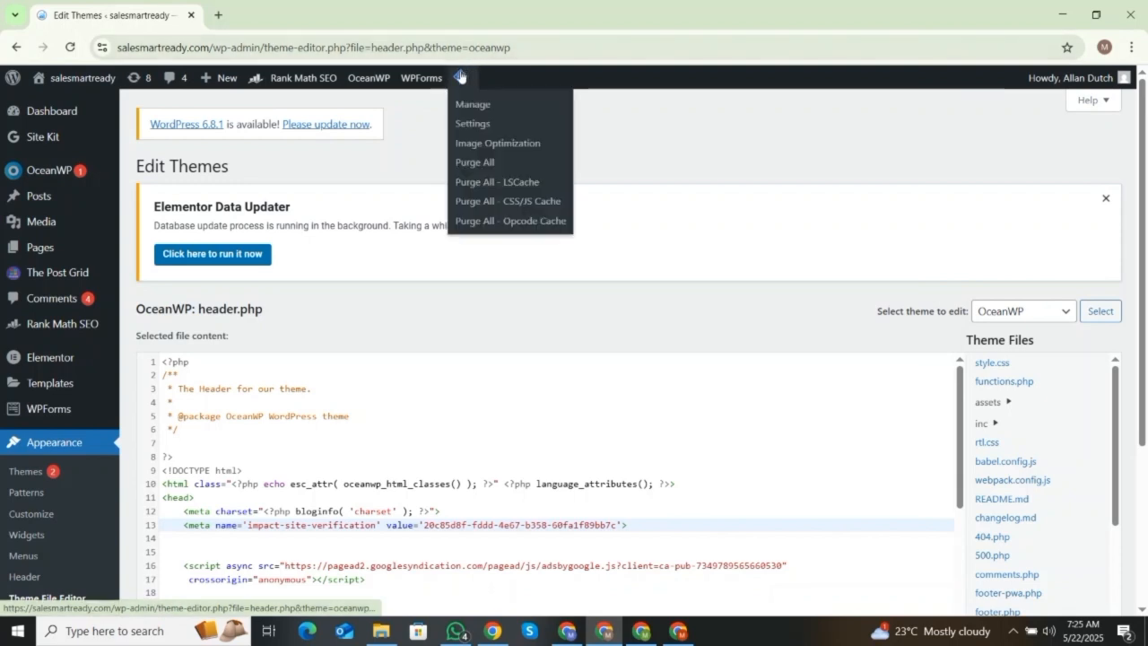
click(474, 171)
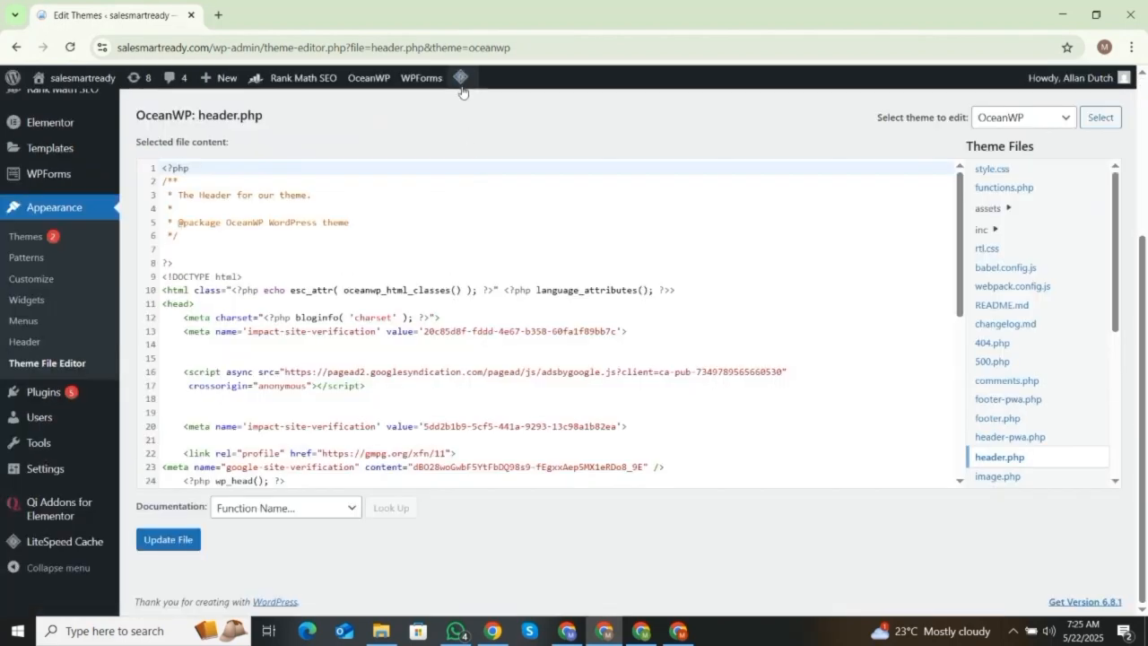
mouse_move(462, 91)
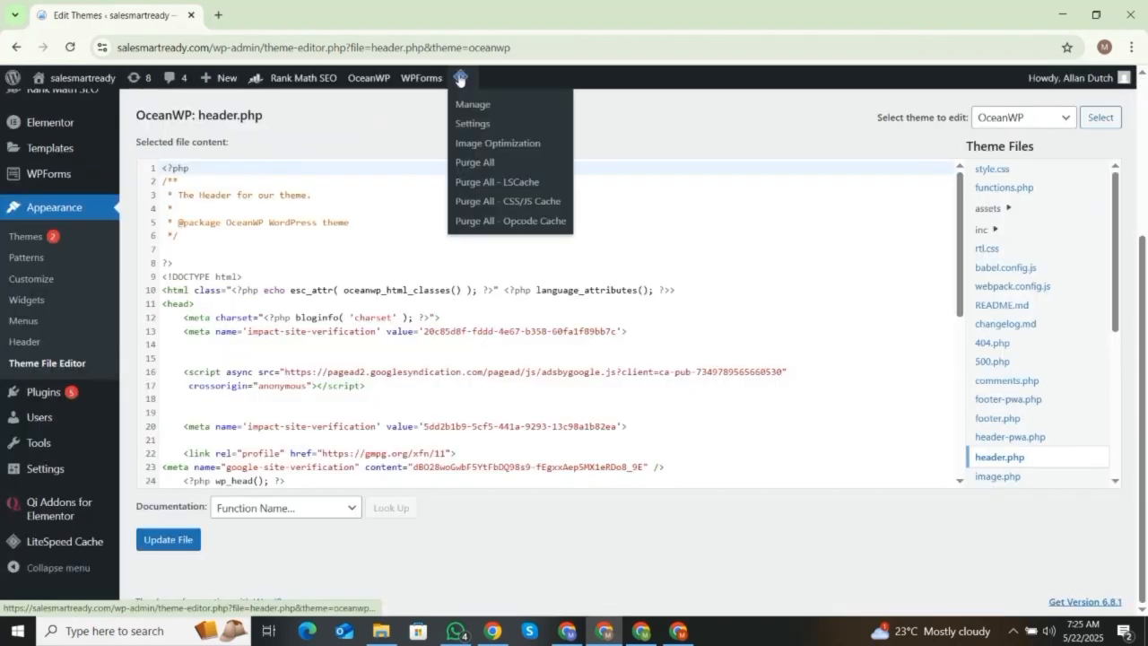
click(491, 163)
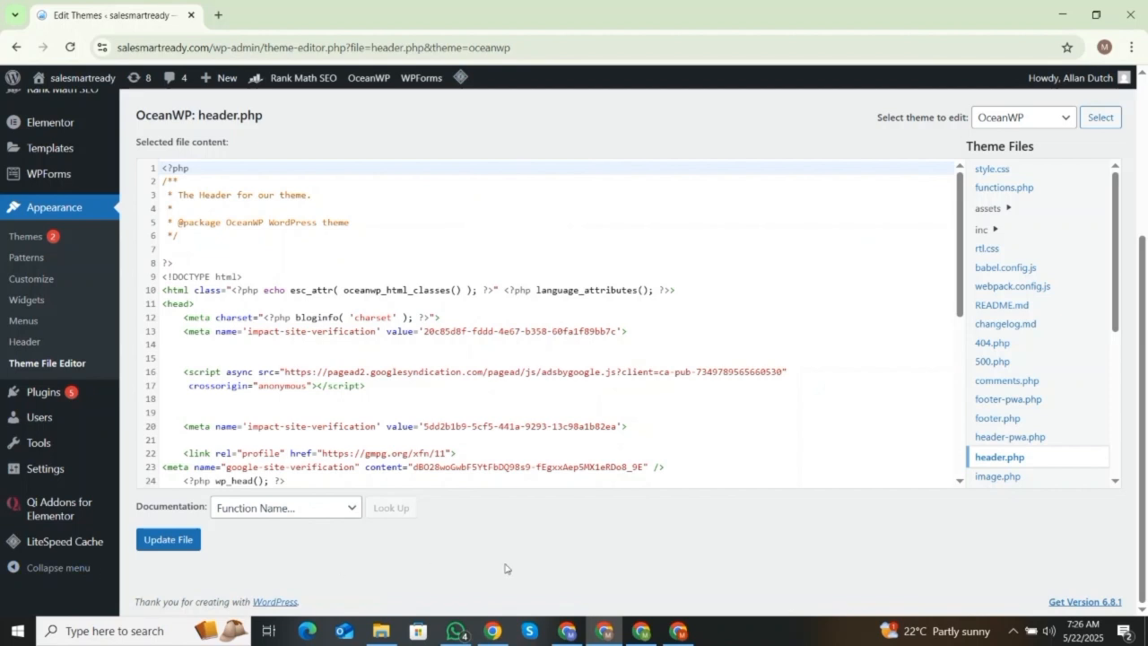
Back in impact.com, verify the blog-described salesmartready property by pasting code, confirm the instructions were followed, and submit it for verification
click(678, 628)
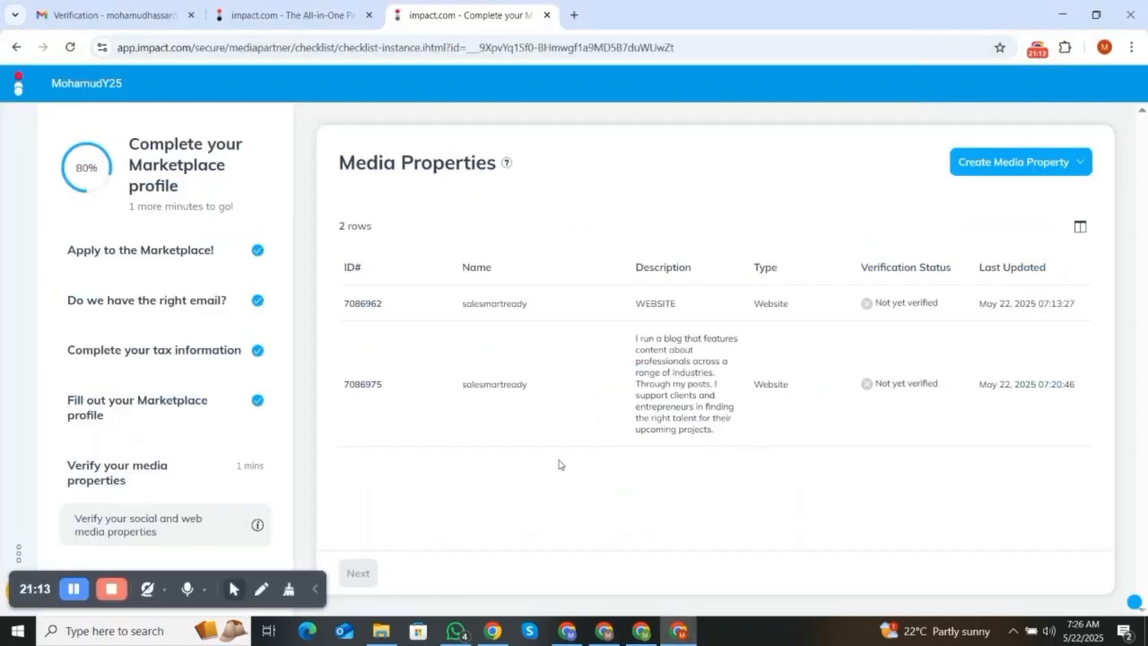
mouse_move(361, 447)
click(1021, 386)
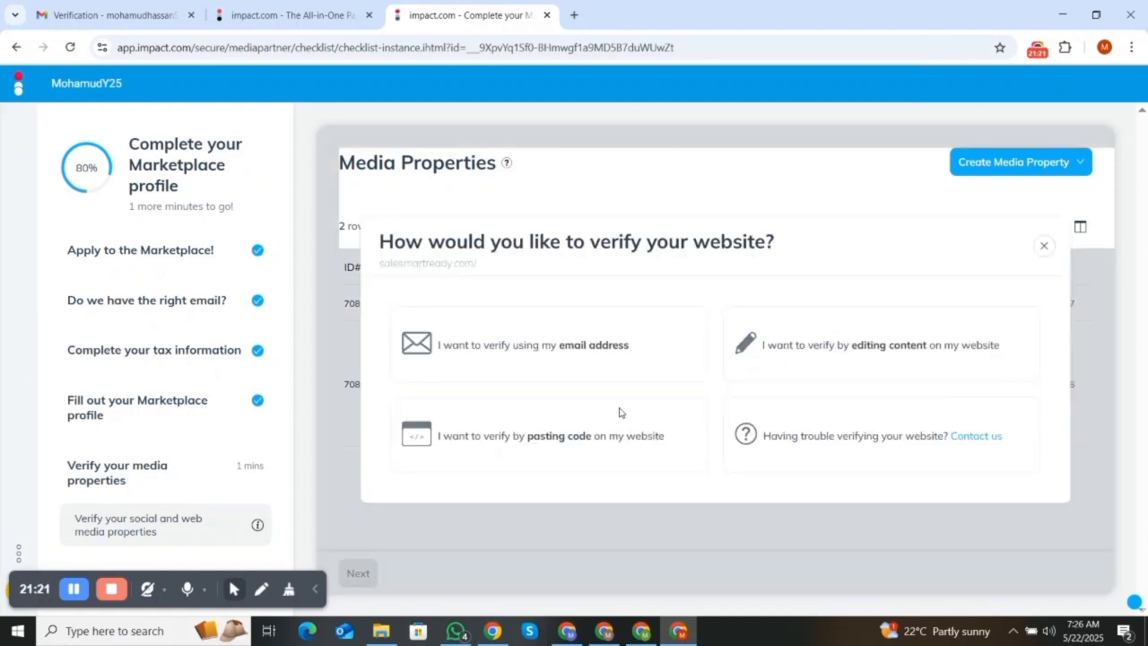
click(535, 441)
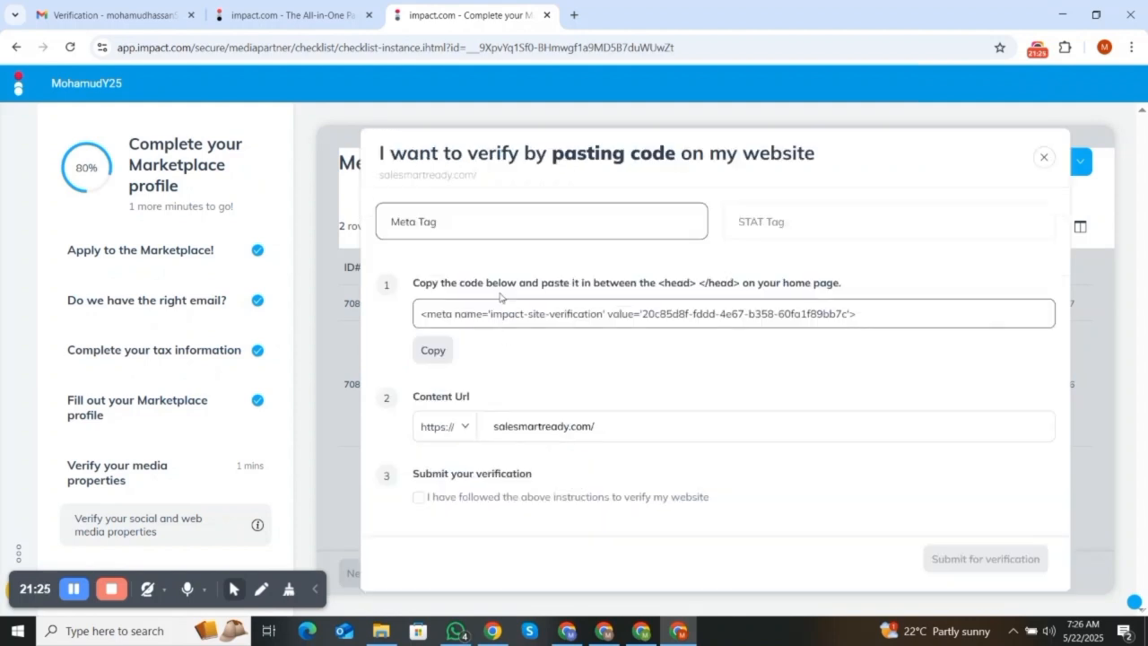
click(418, 497)
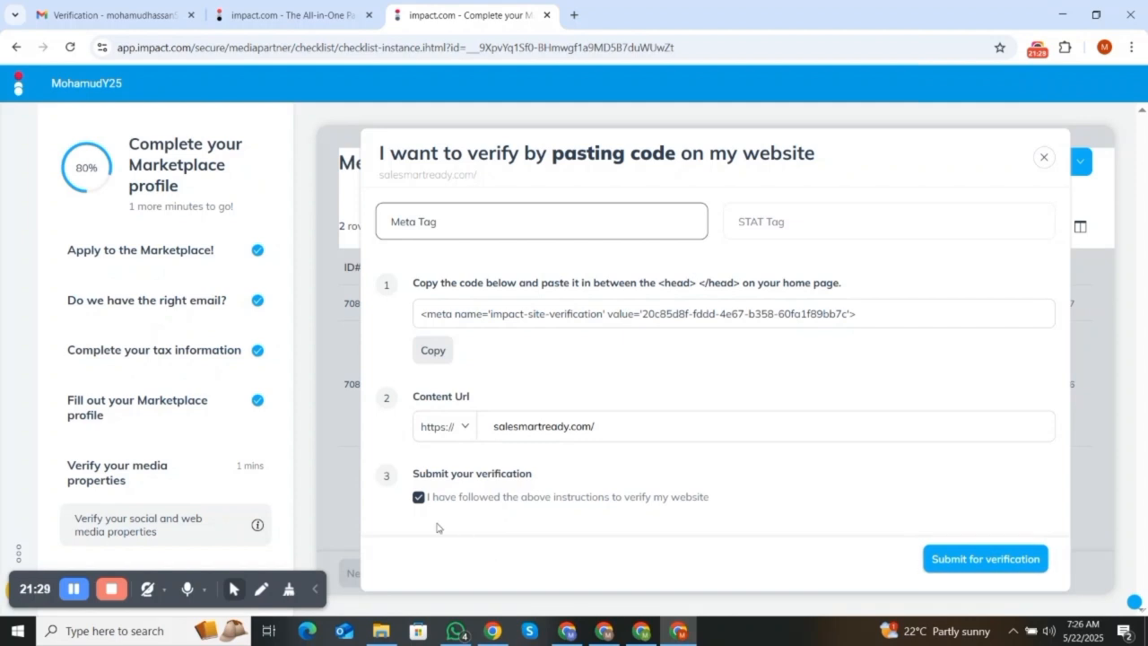
click(978, 559)
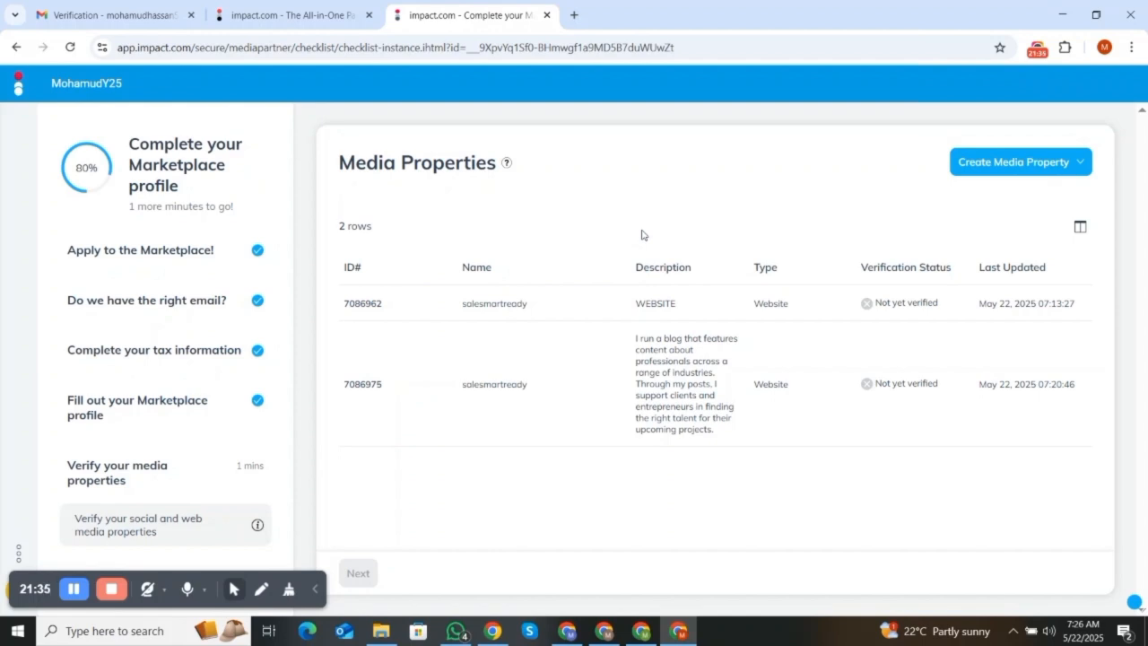
mouse_move(992, 425)
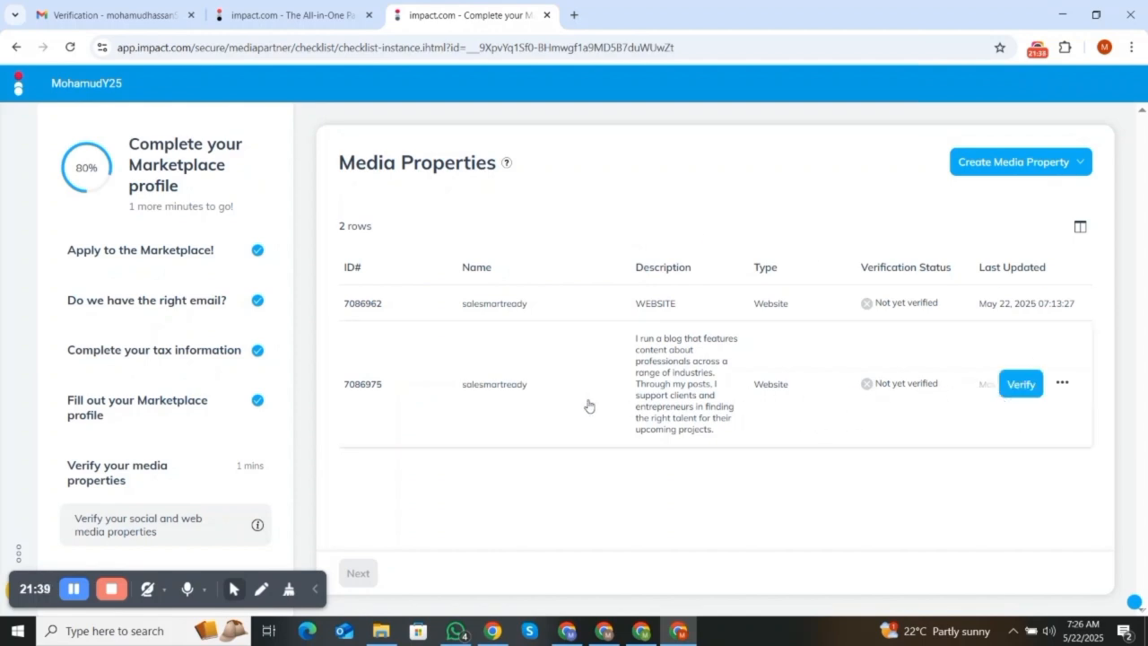
click(603, 630)
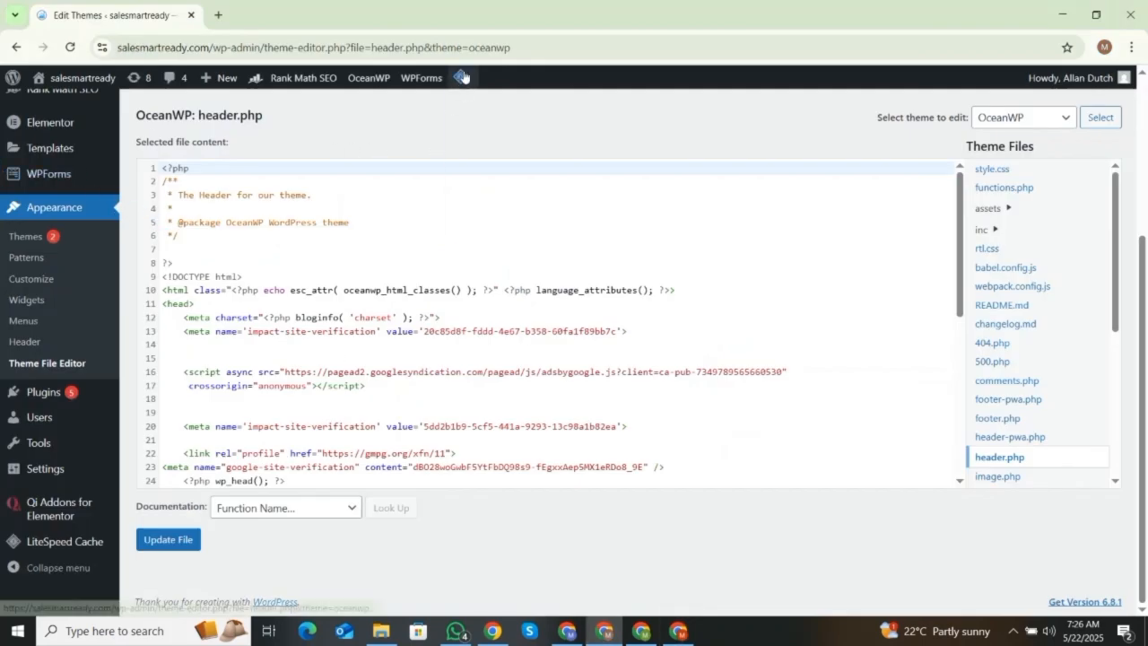
mouse_move(461, 78)
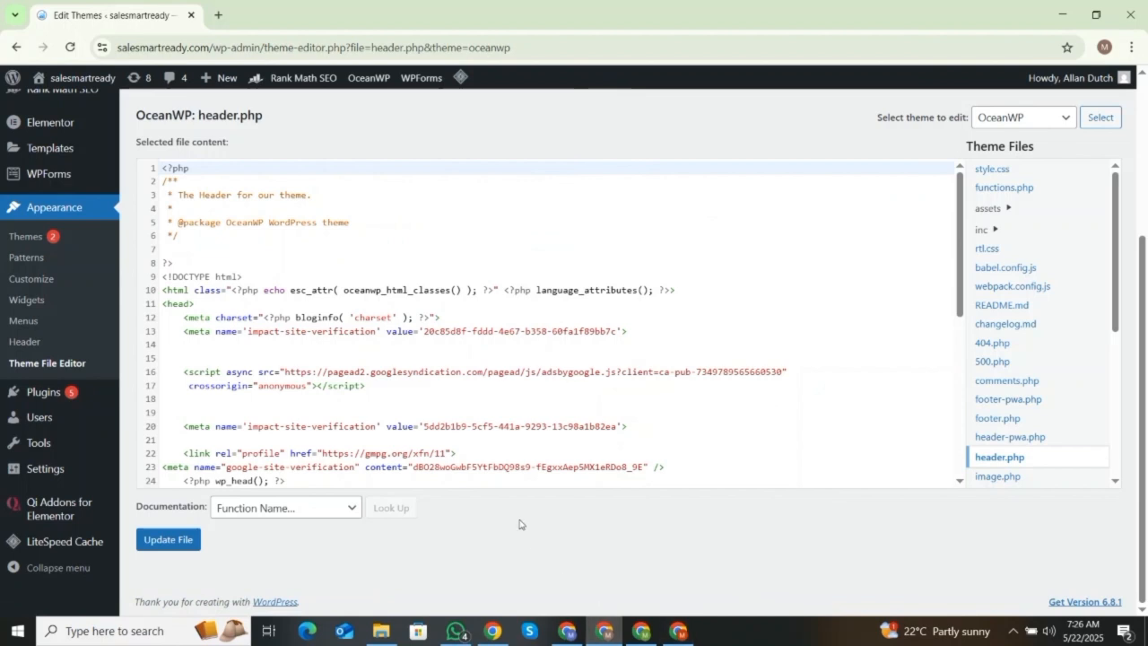
click(682, 627)
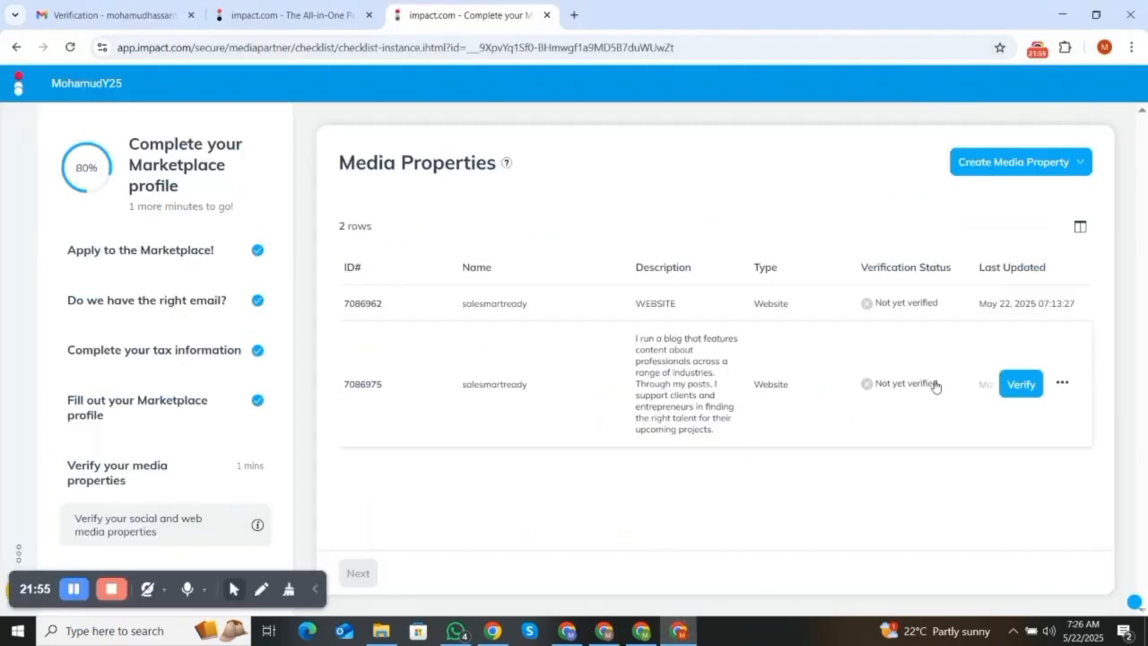
Reload the Media Properties page, dismissing its instructions, and continue past the media property verification stage
mouse_move(927, 407)
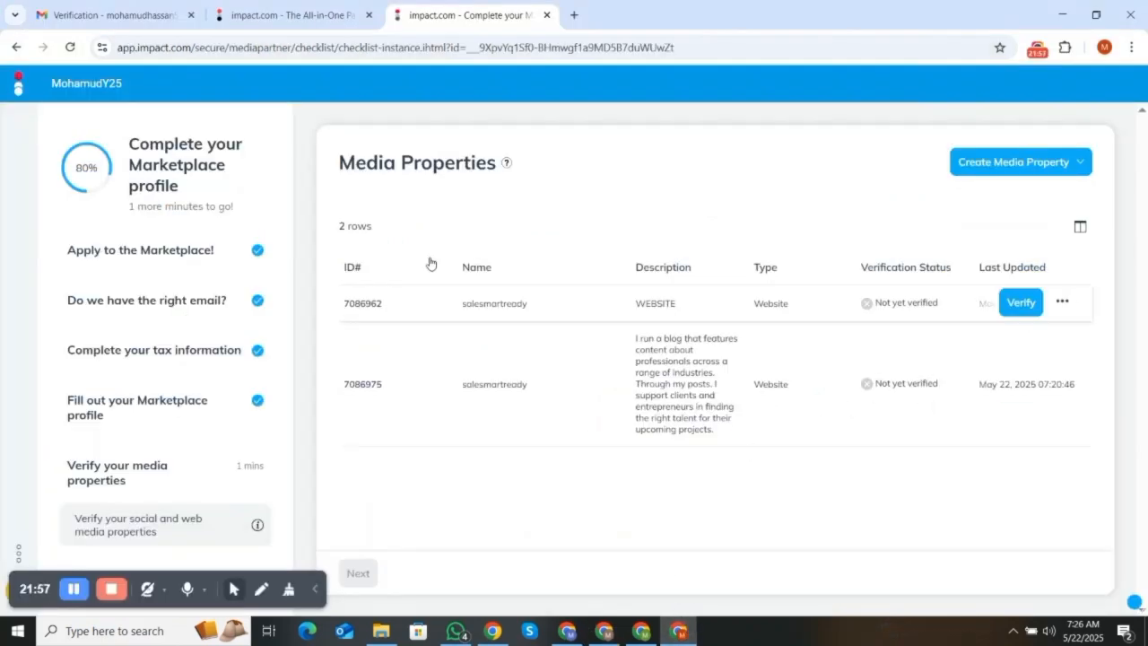
click(70, 48)
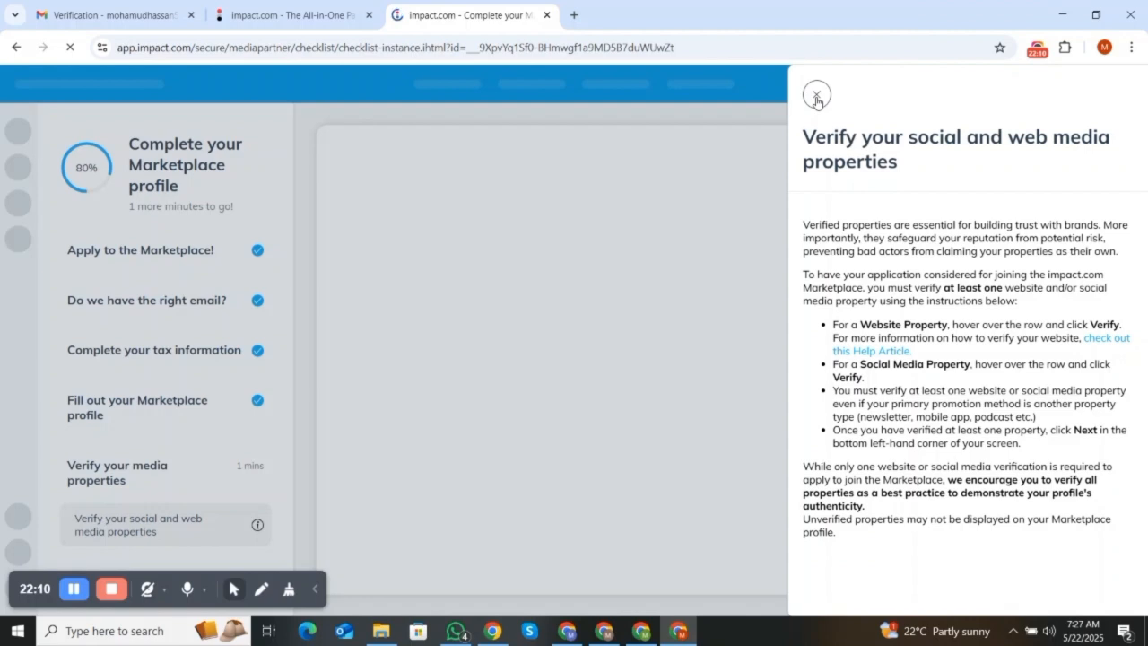
click(816, 95)
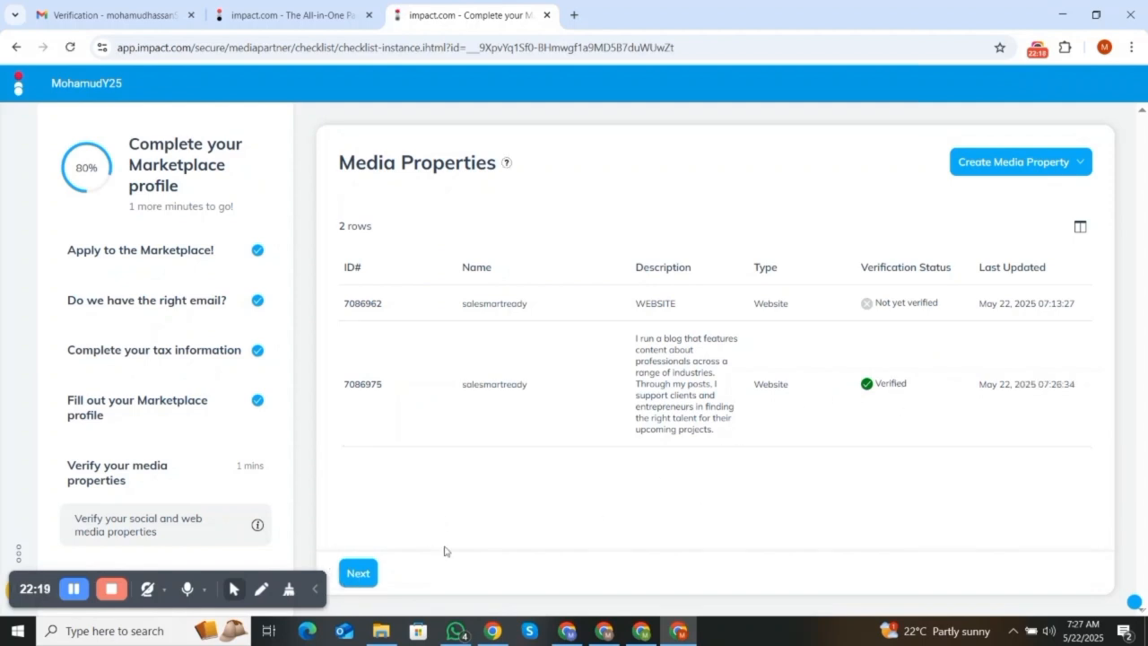
click(357, 573)
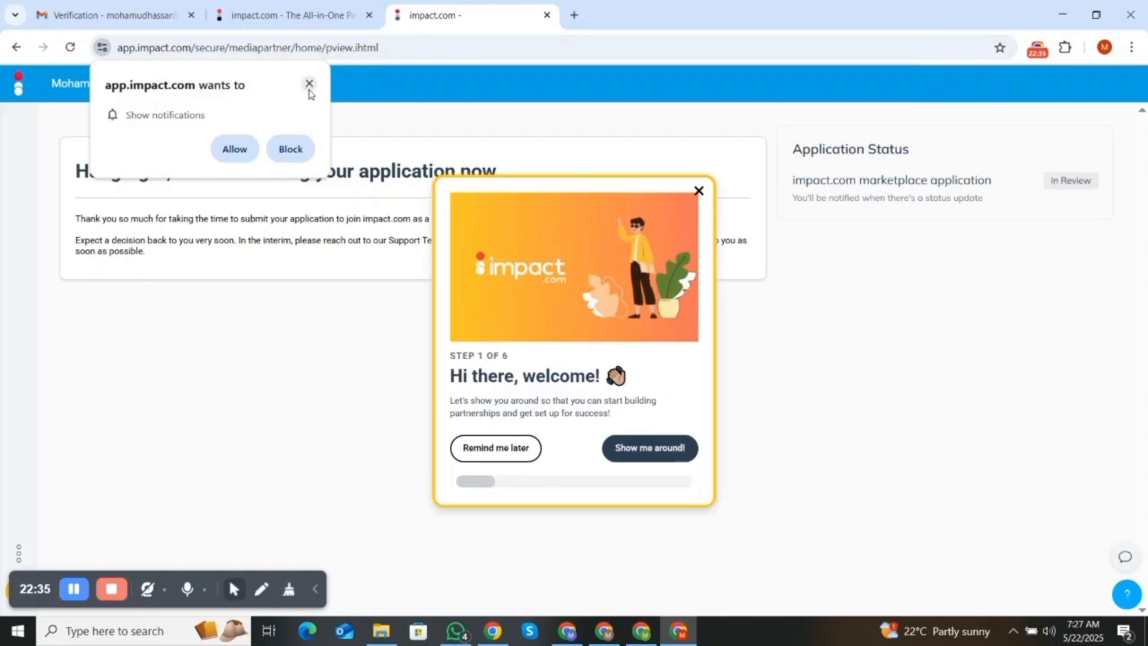
Allow notifications from app.impact.com and dismiss the welcome tour
click(235, 149)
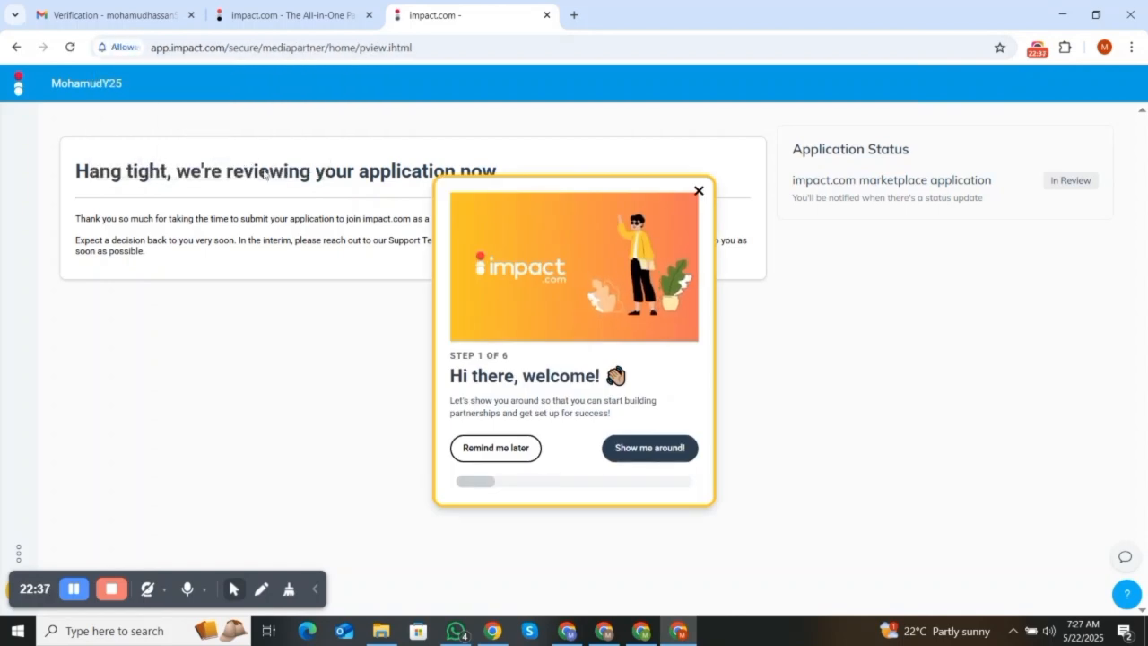
click(698, 192)
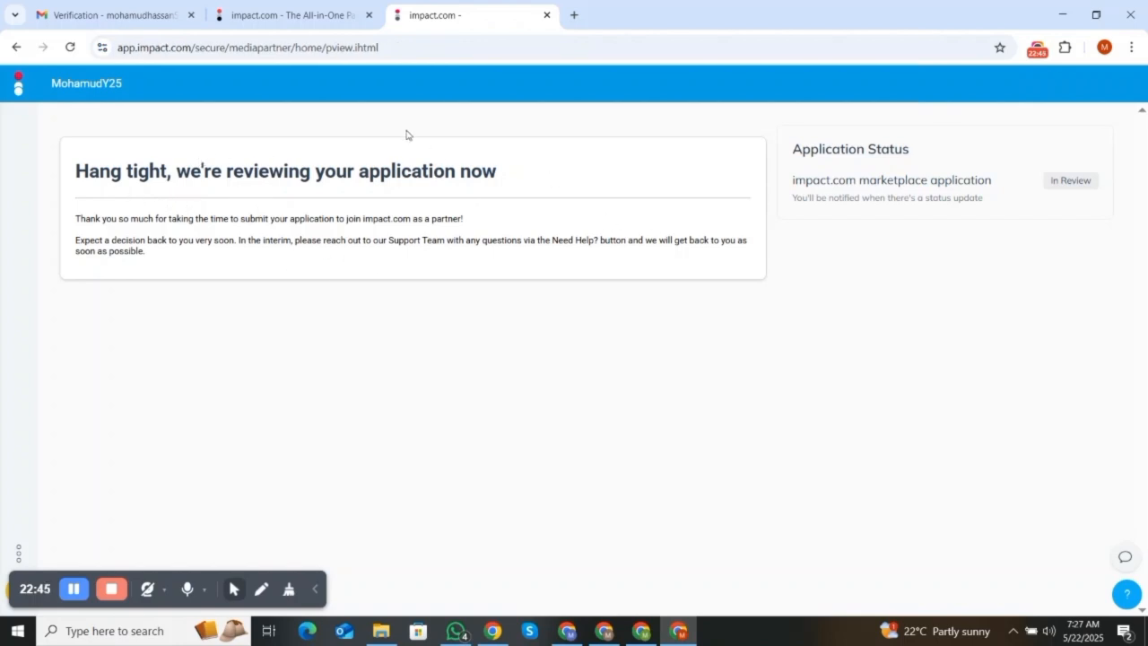
Read the Application Received email in Gmail for the application's response time, and return to the impact.com application status page
click(165, 13)
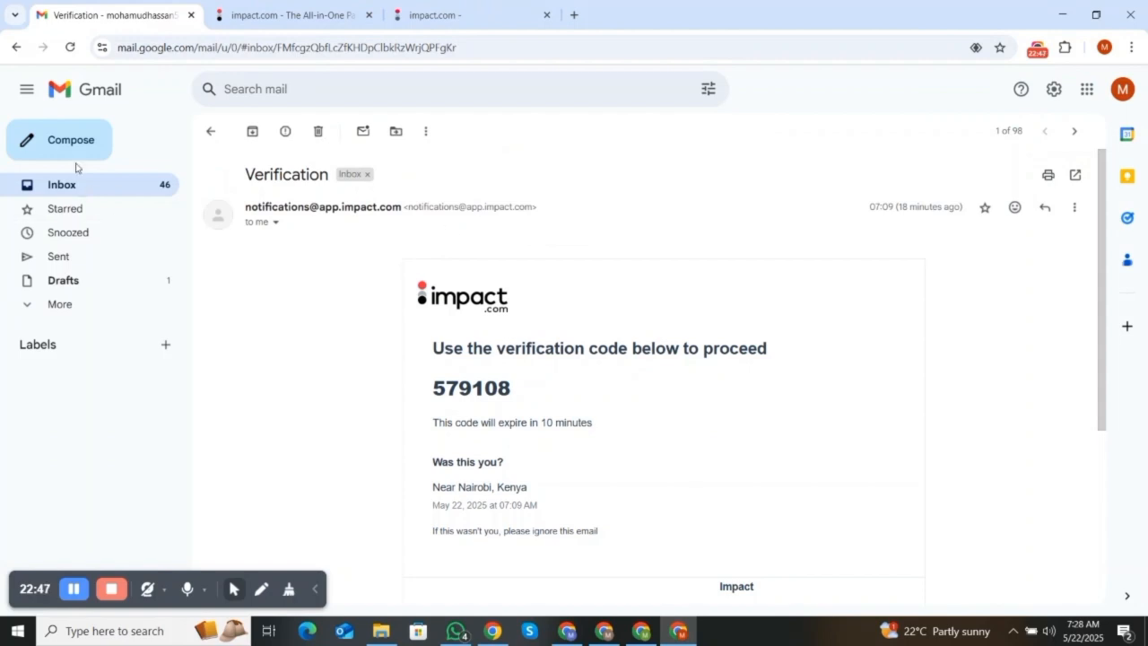
click(16, 46)
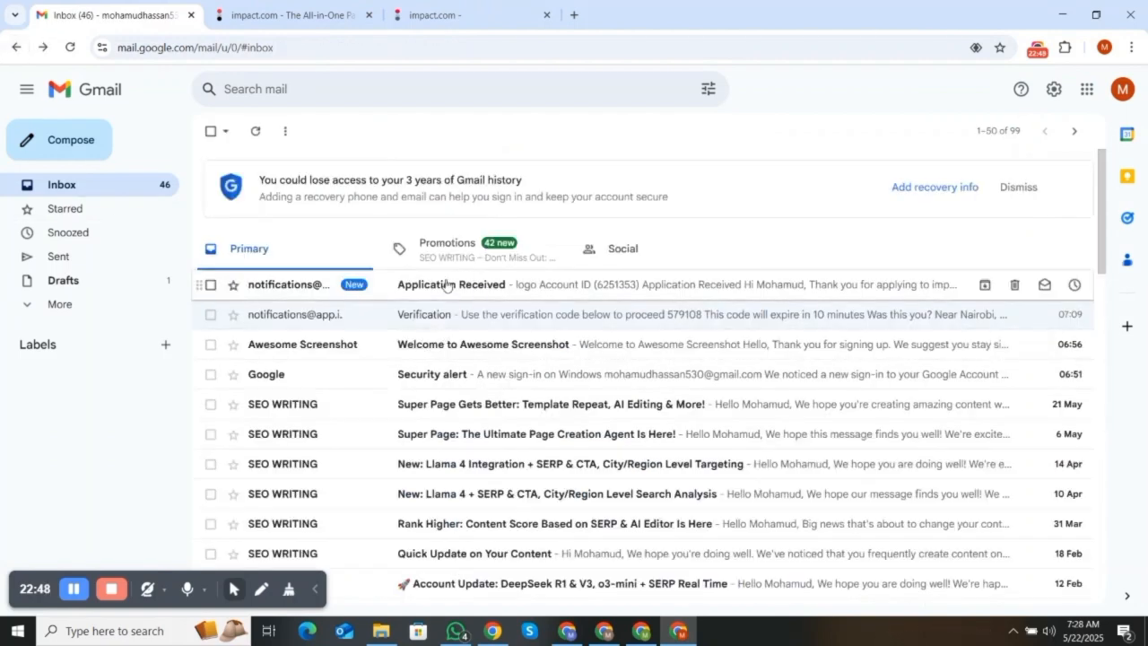
click(474, 285)
scroll(542, 466, down, 2)
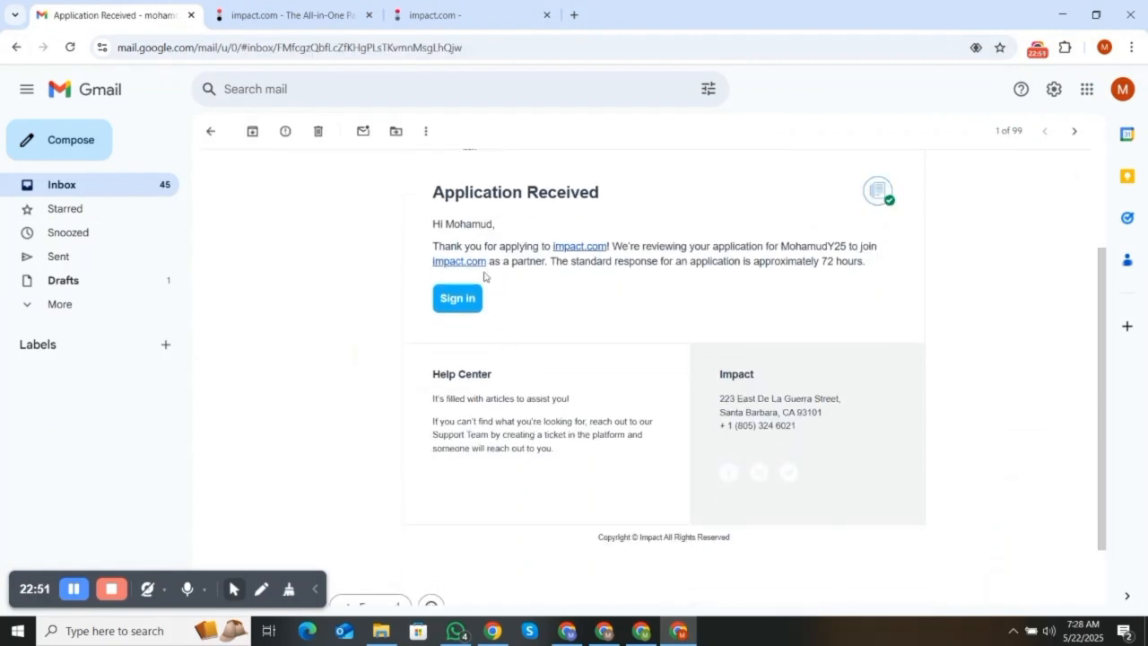
drag(821, 261, 919, 269)
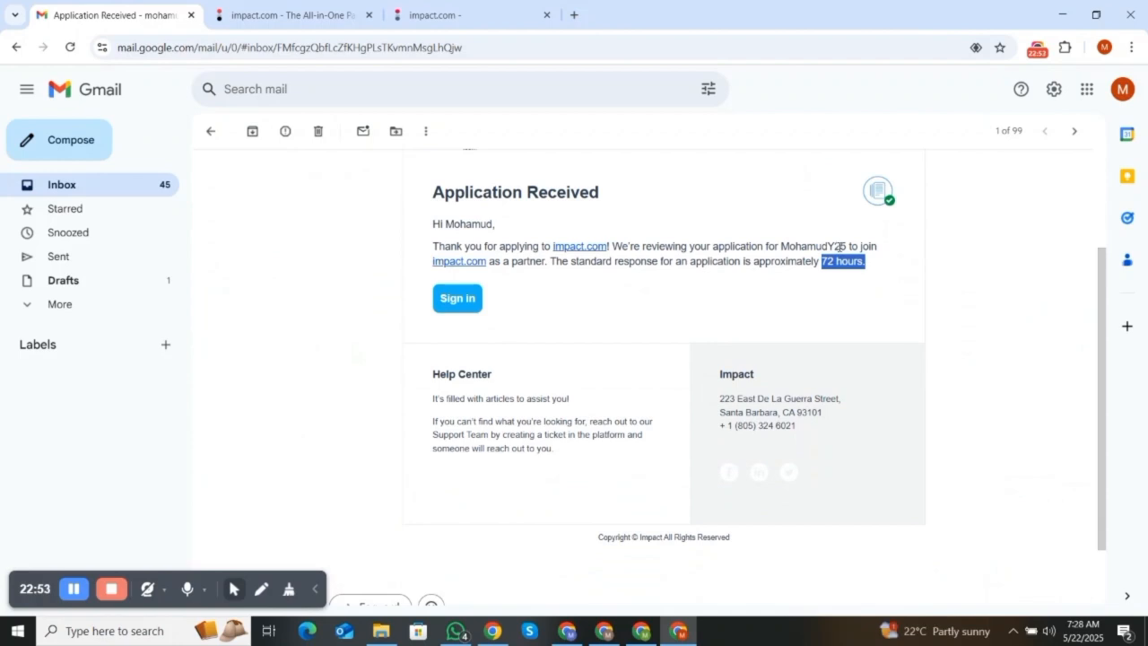
click(839, 251)
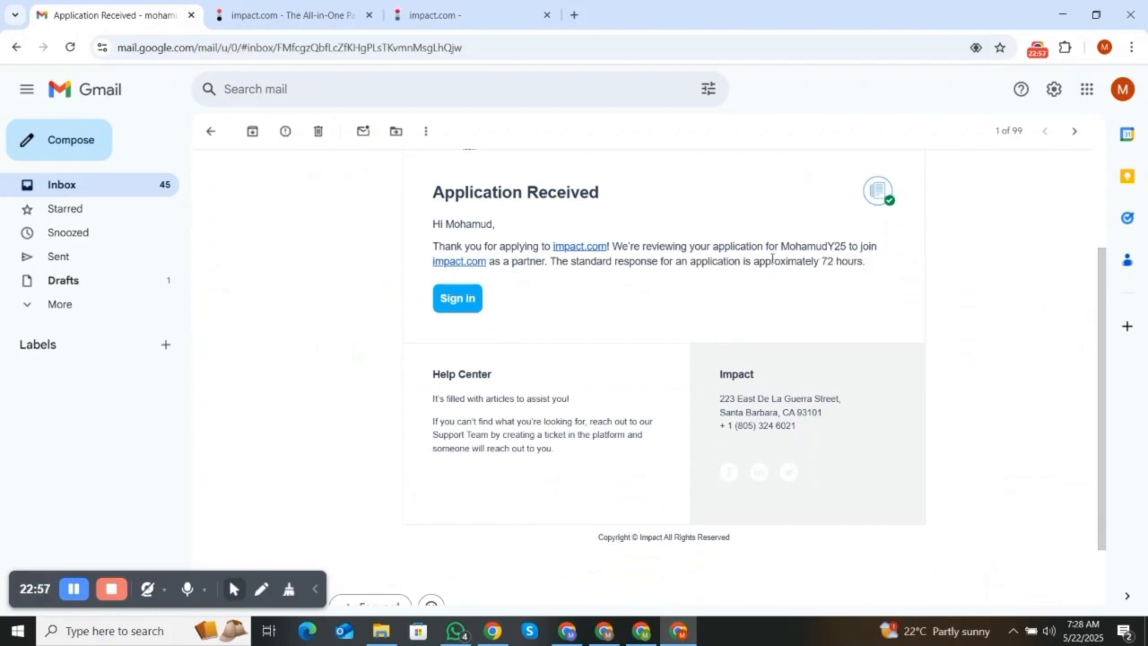
scroll(524, 356, up, 3)
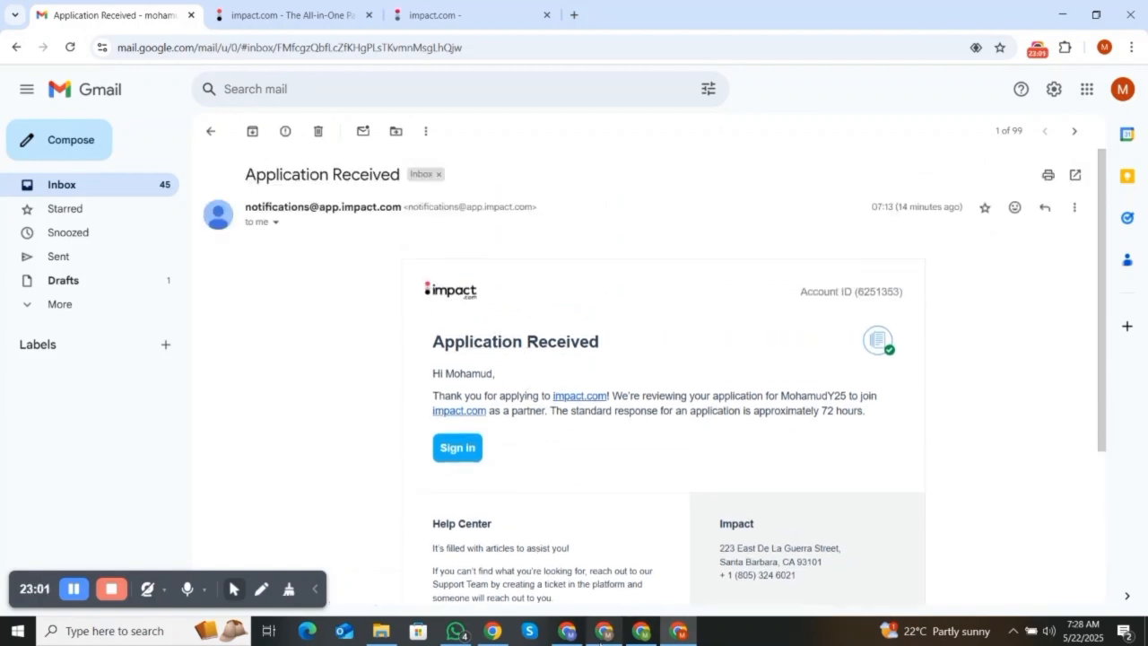
click(465, 18)
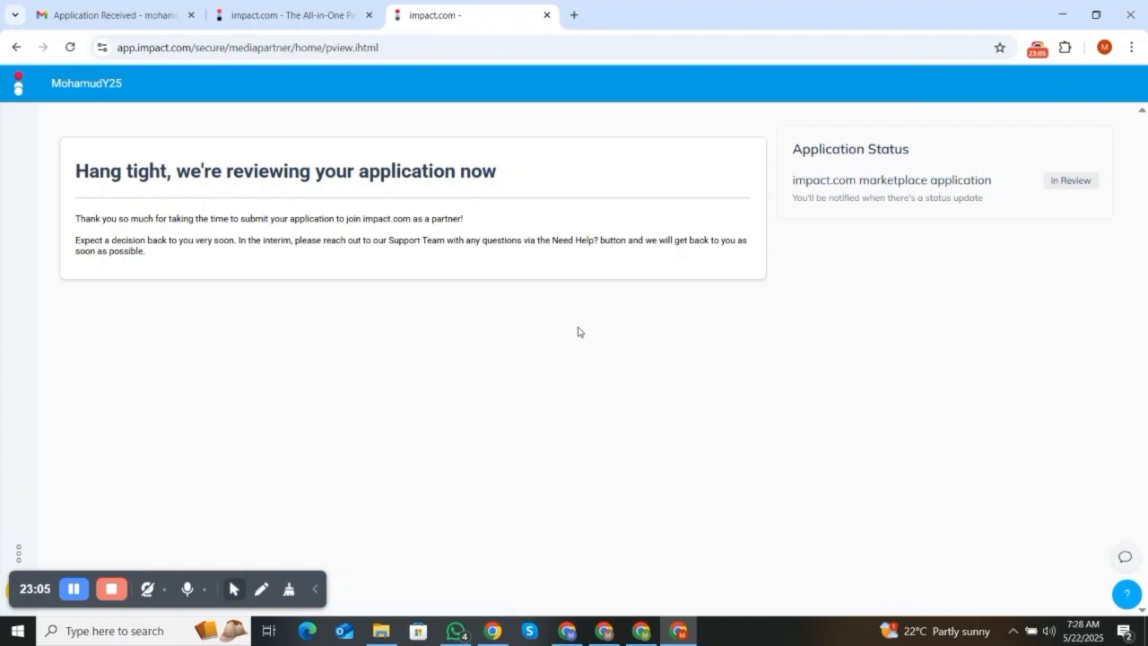